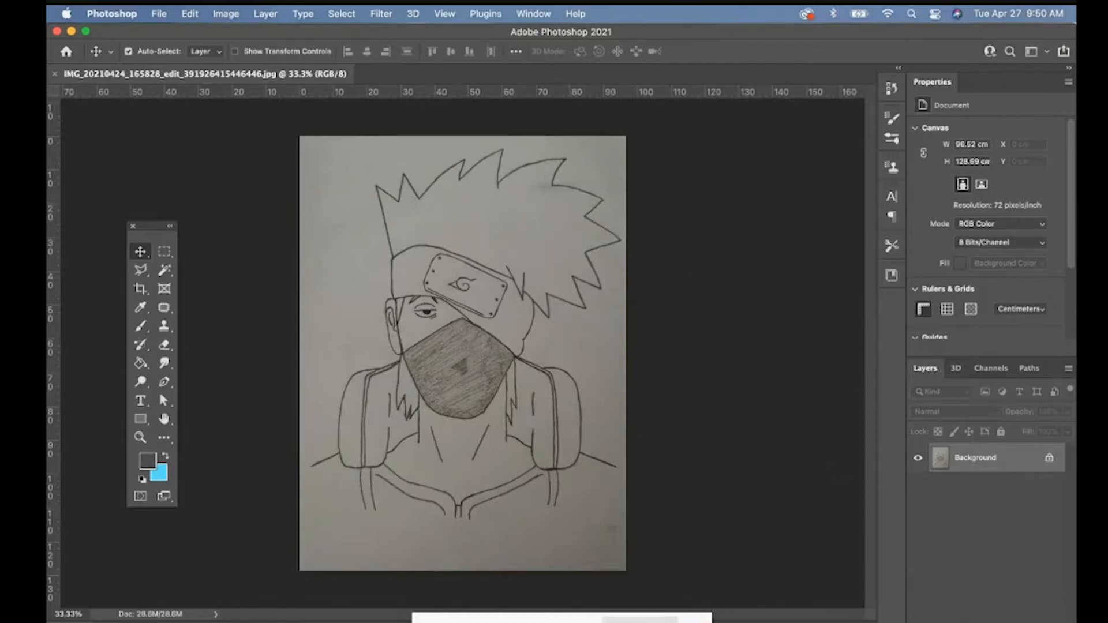
Step: Add a Levels adjustment over the sketch with the midtone input at 1.64 and the white input at 197
{"action": "left_click", "coordinate": [987, 621]}
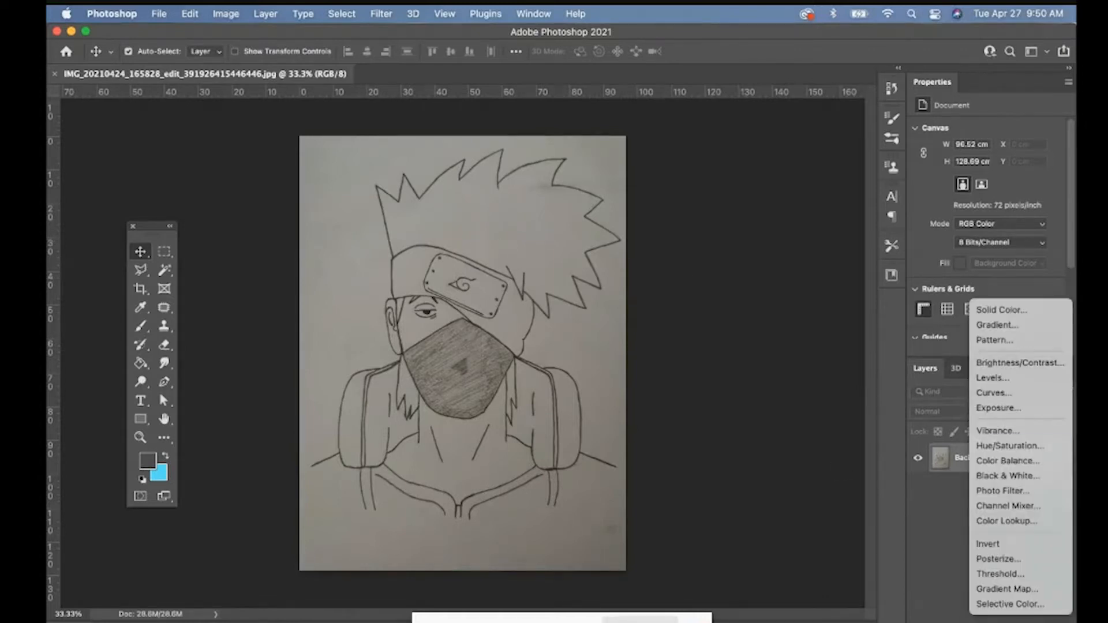
{"action": "left_click", "coordinate": [1001, 381]}
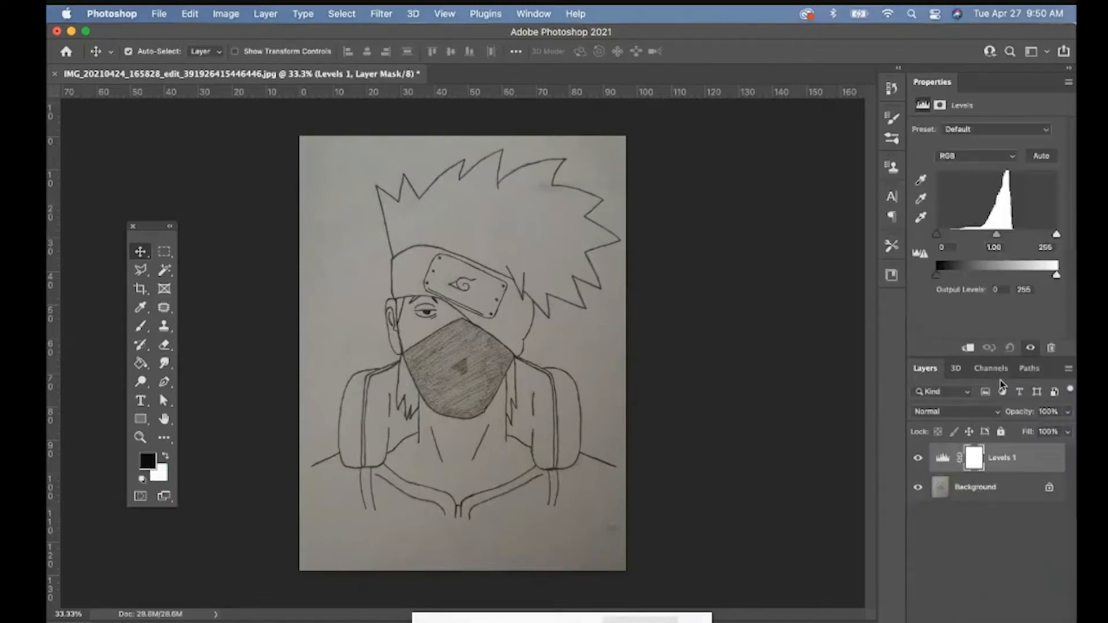
{"action": "left_click_drag", "start_coordinate": [997, 235], "coordinate": [974, 235]}
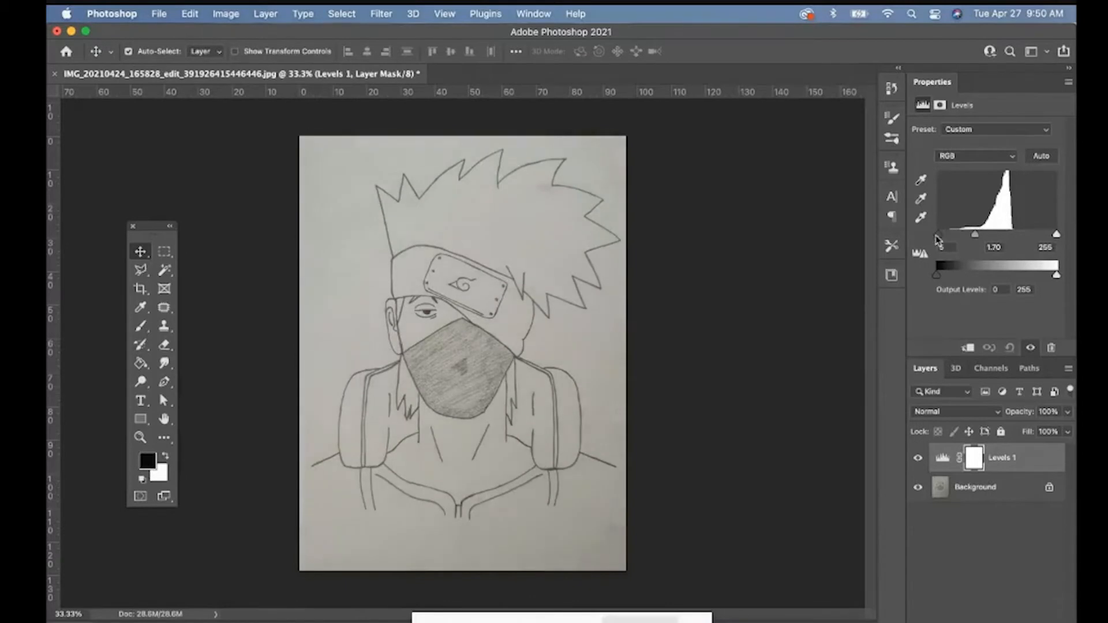
{"action": "left_click_drag", "start_coordinate": [1056, 235], "coordinate": [964, 237]}
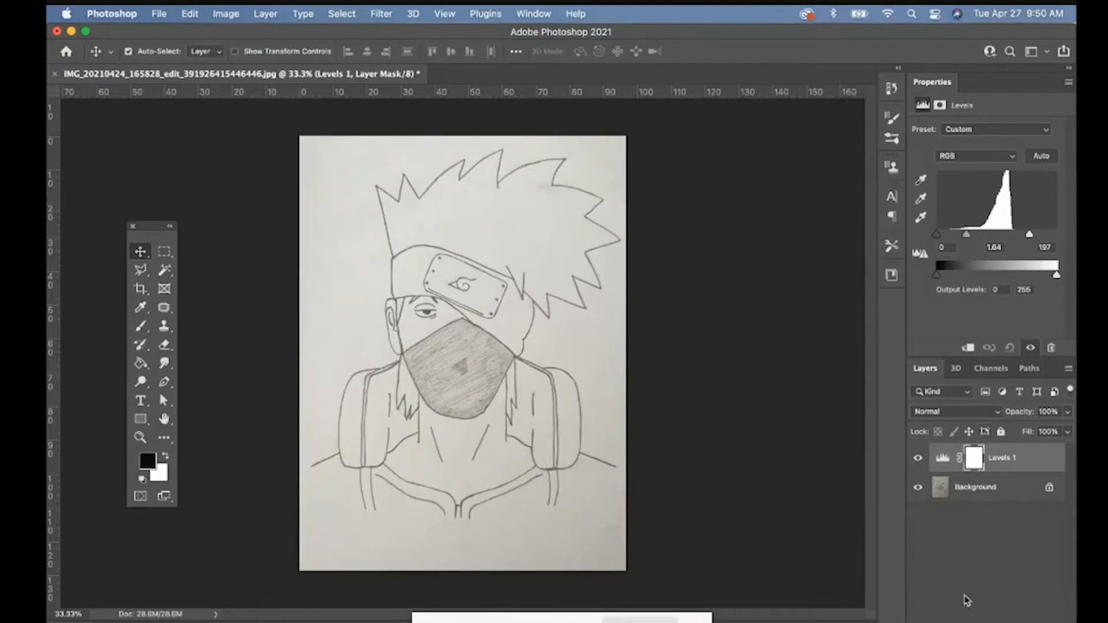
Step: Add a Selective Color adjustment with Black at +80% for the Blacks range, and compare the sketch with and without it
{"action": "left_click", "coordinate": [971, 613]}
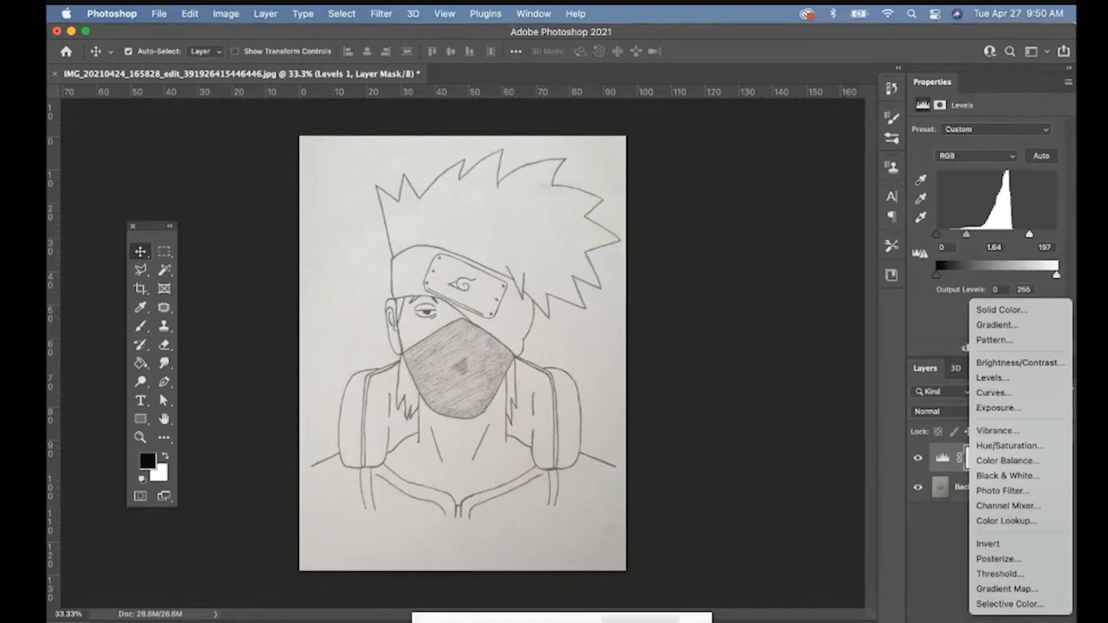
{"action": "left_click", "coordinate": [1002, 605]}
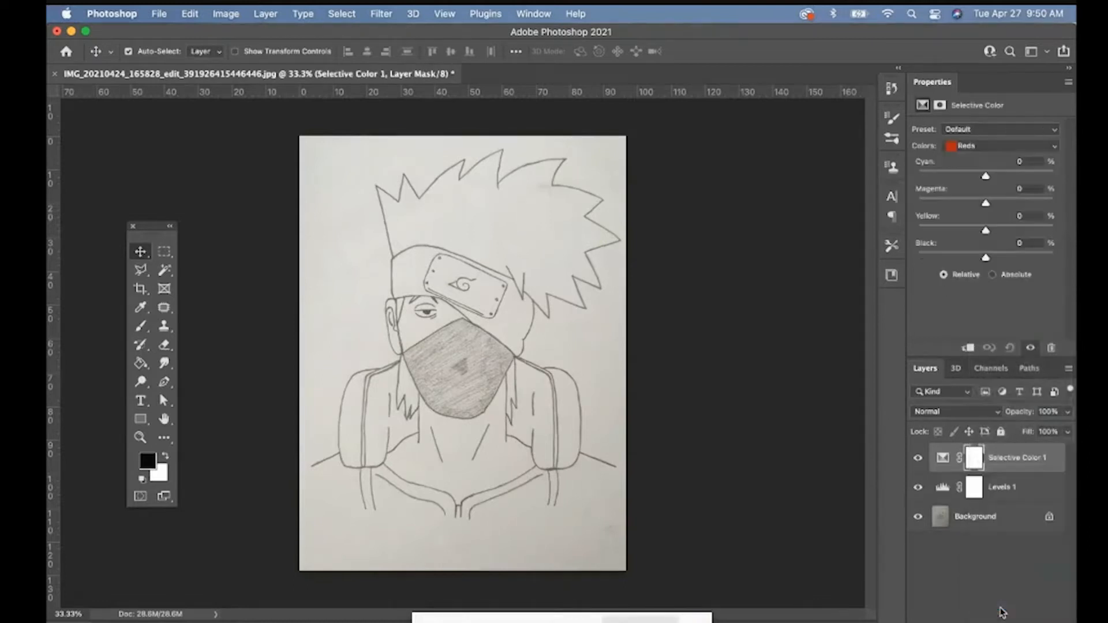
{"action": "left_click", "coordinate": [981, 152]}
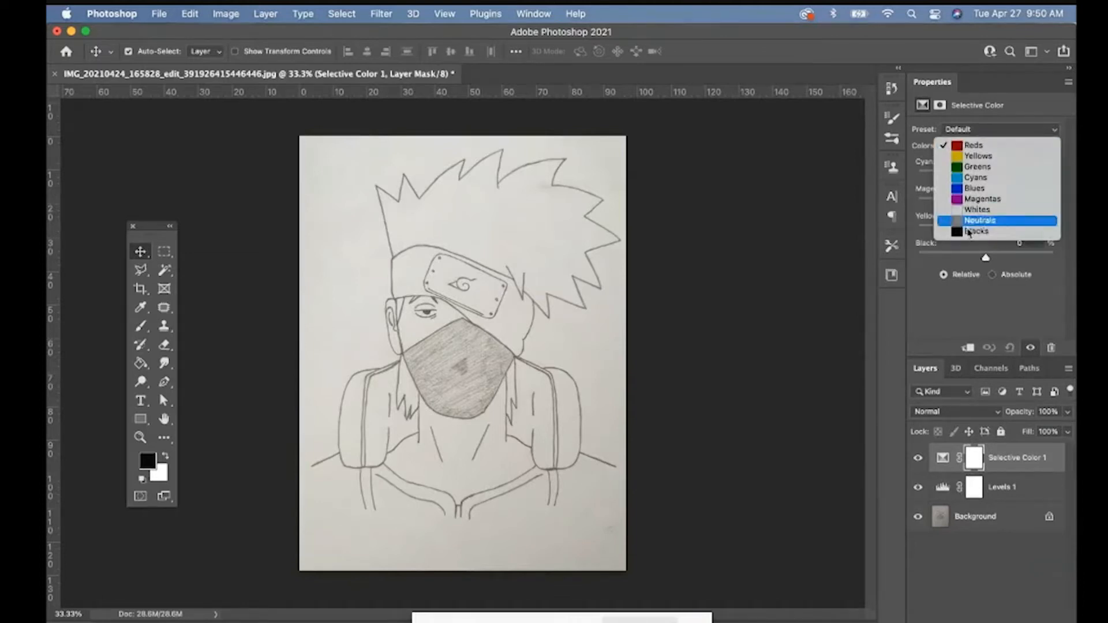
{"action": "left_click", "coordinate": [991, 235]}
{"action": "left_click_drag", "start_coordinate": [987, 257], "coordinate": [1041, 256]}
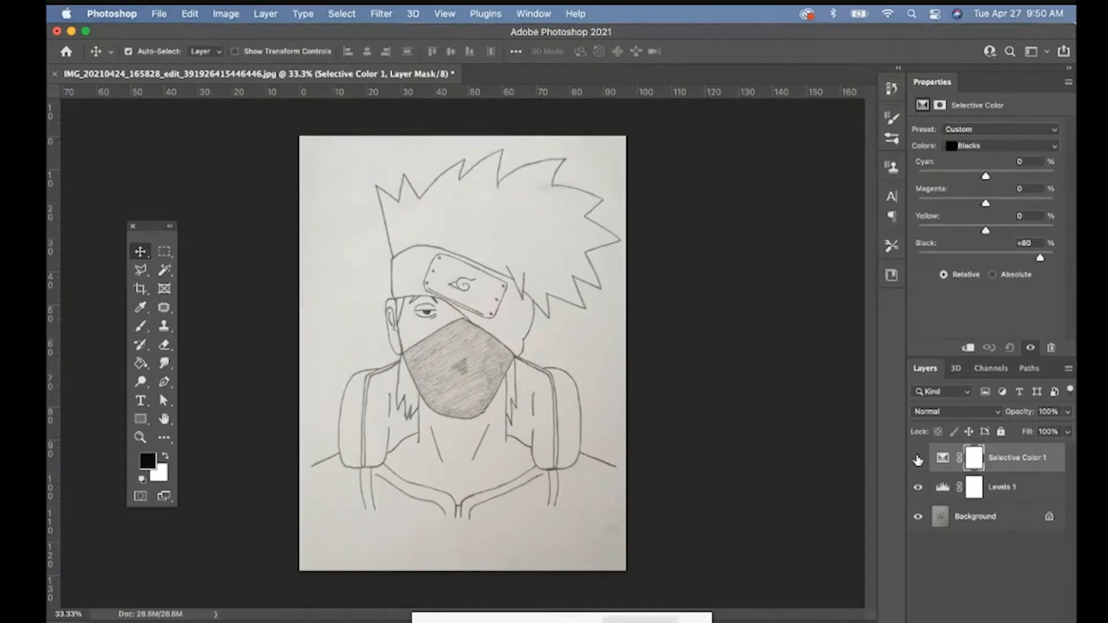
{"action": "left_click", "coordinate": [918, 459]}
{"action": "left_click", "coordinate": [918, 459]}
{"action": "left_click", "coordinate": [918, 459]}
{"action": "left_click", "coordinate": [918, 459]}
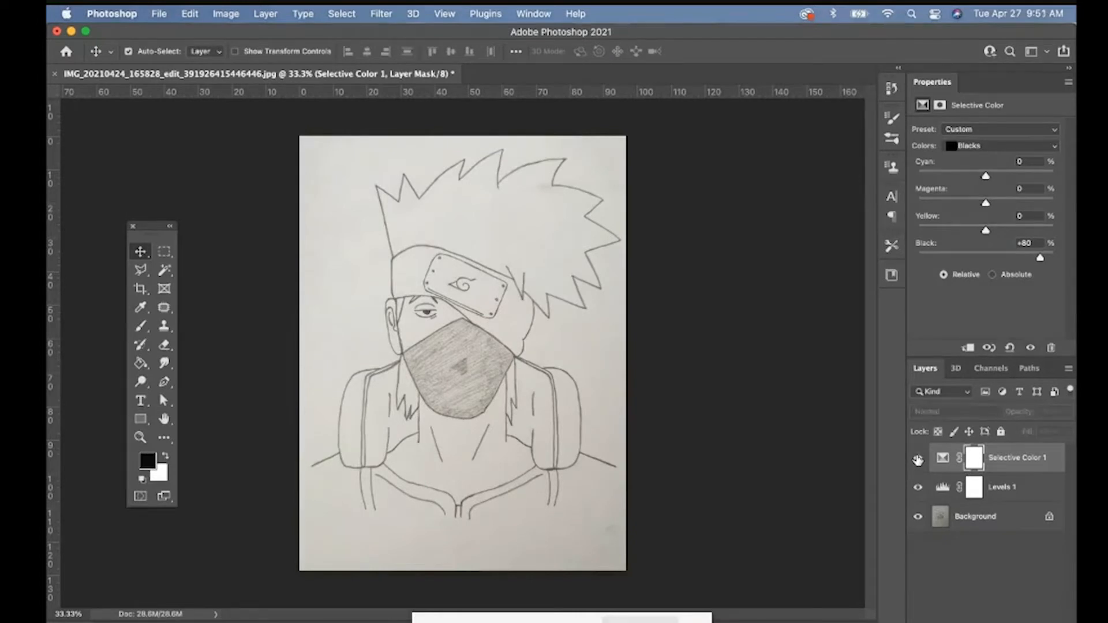
{"action": "left_click", "coordinate": [917, 459]}
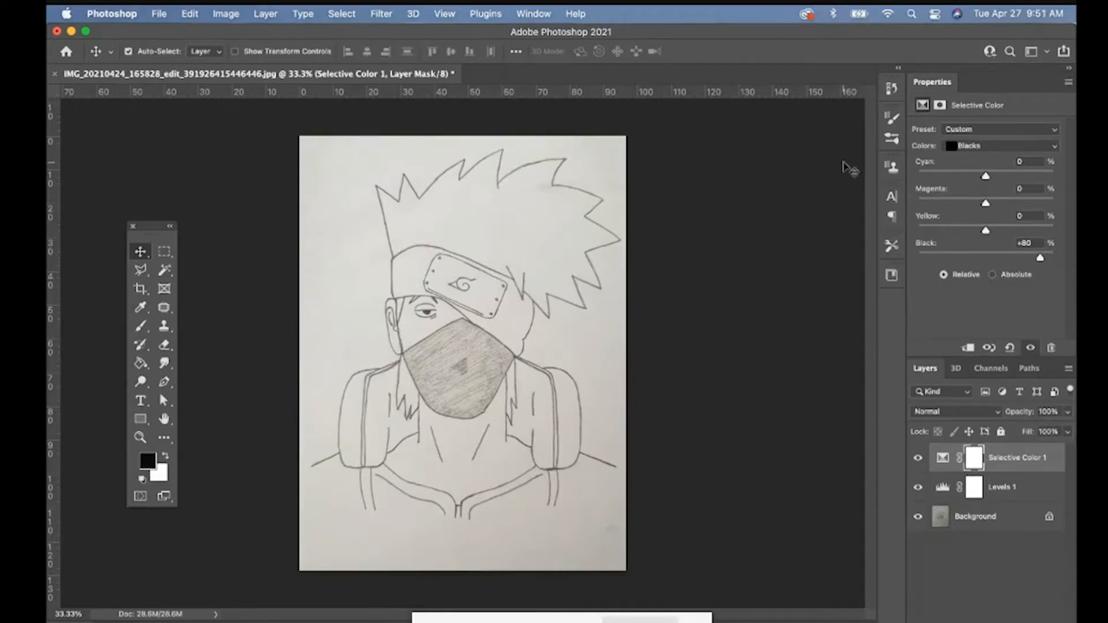
Step: For the Neutrals range of the Selective Color adjustment, set Black to +56% and Yellow to -13%
{"action": "left_click", "coordinate": [989, 147]}
{"action": "left_click", "coordinate": [982, 134]}
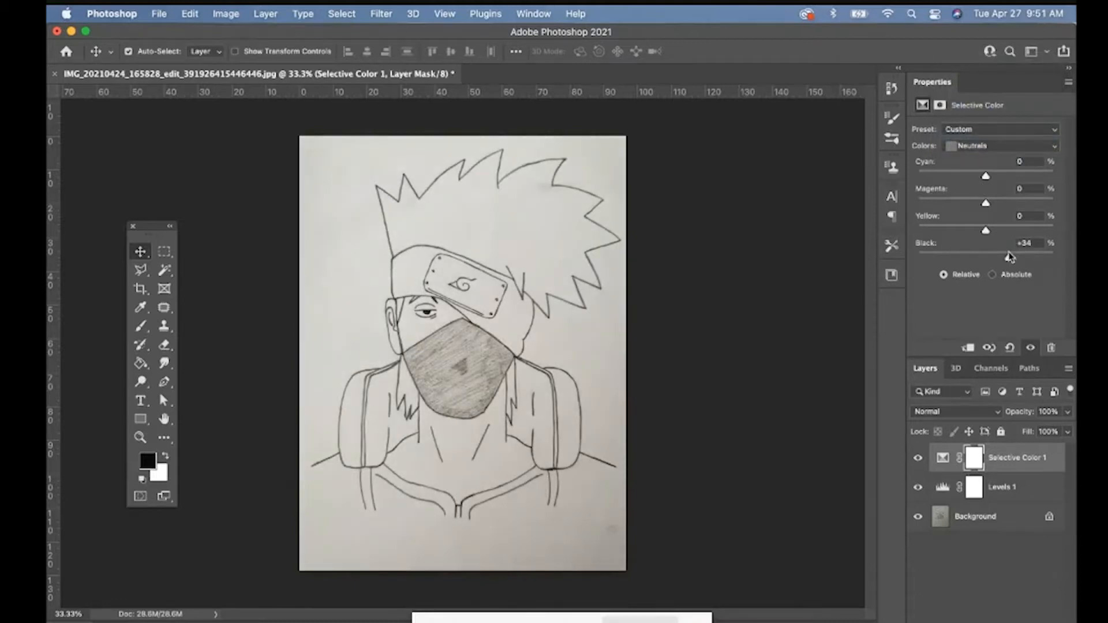
{"action": "left_click_drag", "start_coordinate": [1010, 258], "coordinate": [1025, 260]}
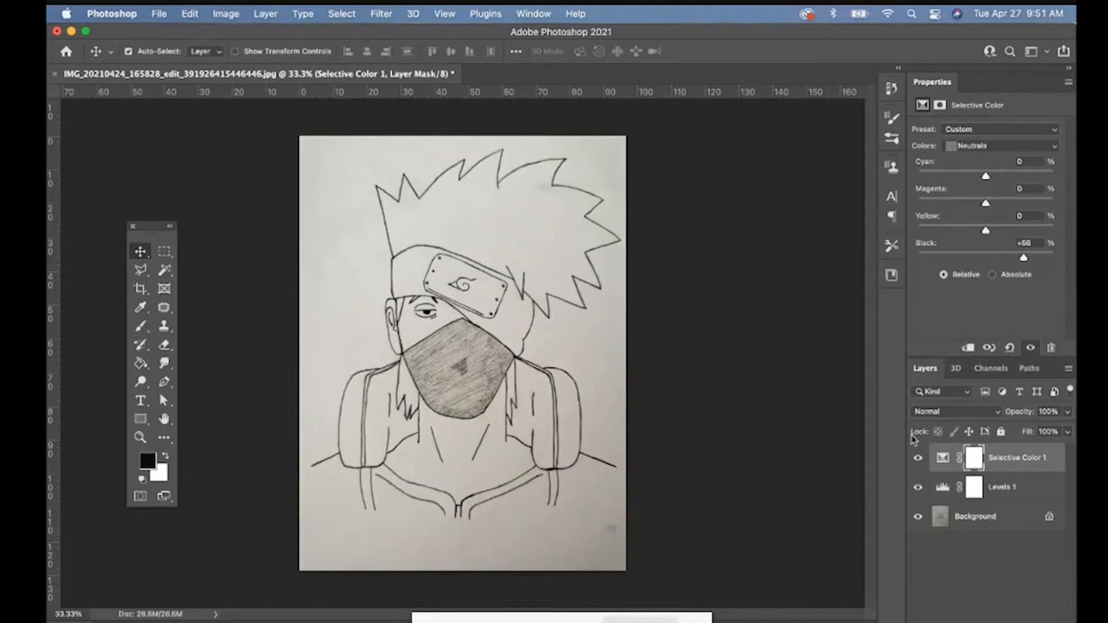
{"action": "left_click", "coordinate": [918, 457]}
{"action": "left_click", "coordinate": [918, 457]}
{"action": "left_click", "coordinate": [918, 457]}
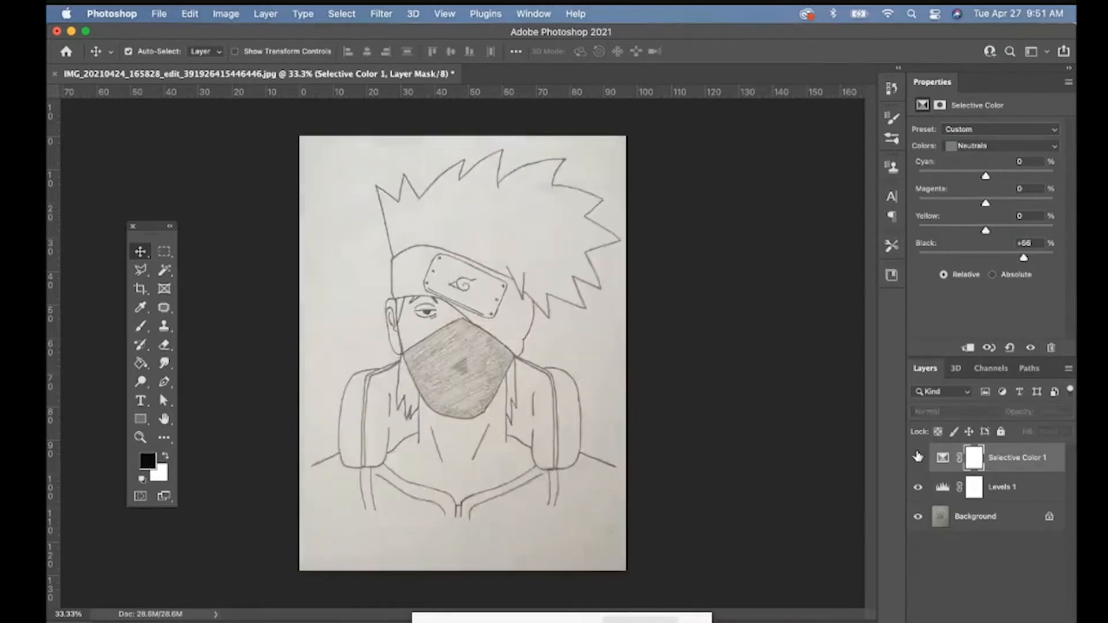
{"action": "left_click", "coordinate": [918, 457]}
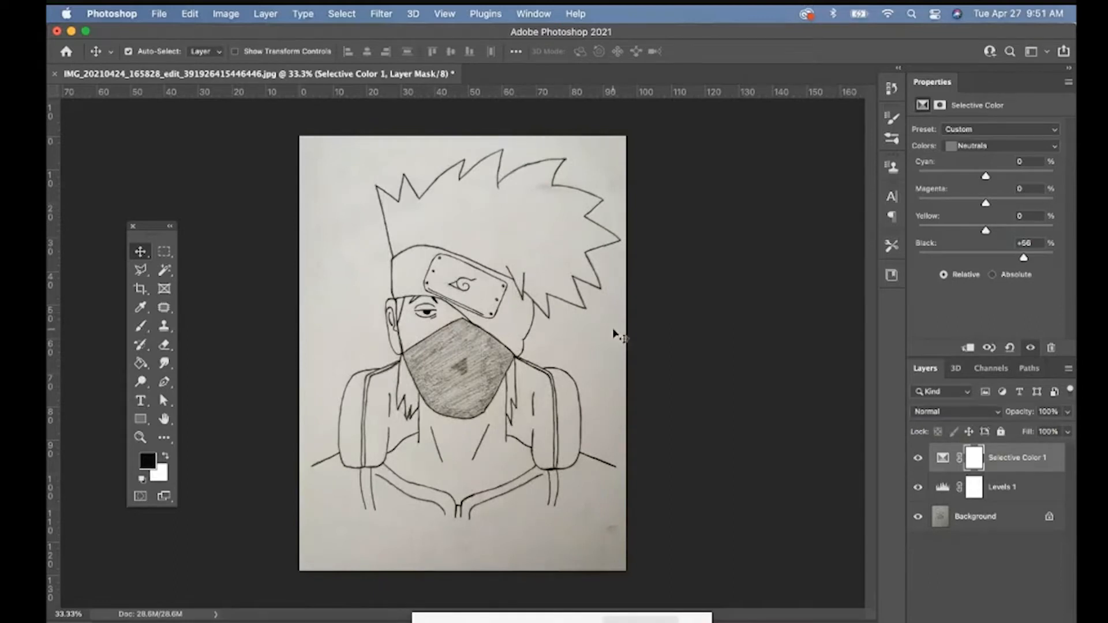
{"action": "left_click_drag", "start_coordinate": [937, 226], "coordinate": [978, 230]}
Step: Set the Whites range to Cyan +2%, Magenta -16% and Yellow -55%, and compare the sketch with both adjustments off and on
{"action": "left_click", "coordinate": [961, 146]}
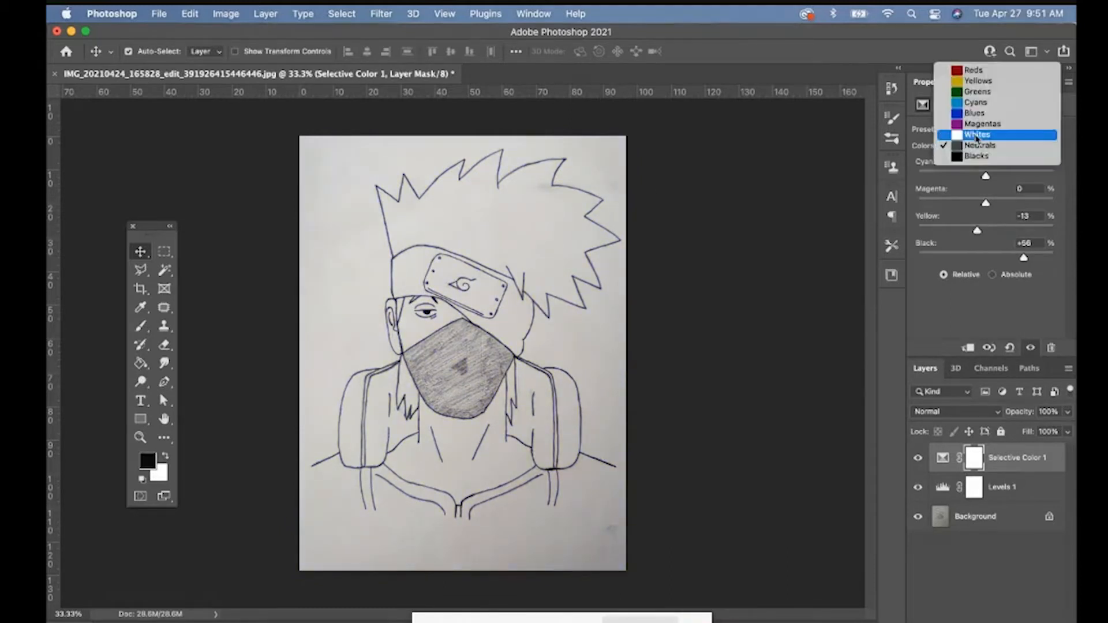
{"action": "left_click", "coordinate": [976, 135]}
{"action": "left_click_drag", "start_coordinate": [954, 230], "coordinate": [988, 180]}
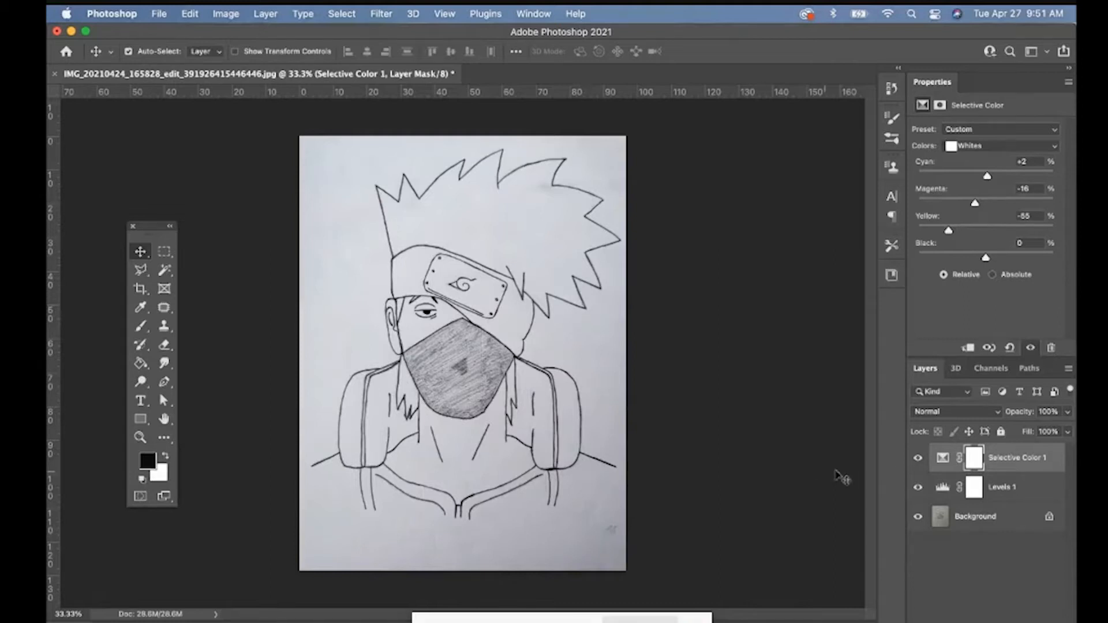
{"action": "left_click", "coordinate": [918, 487]}
{"action": "left_click", "coordinate": [919, 459]}
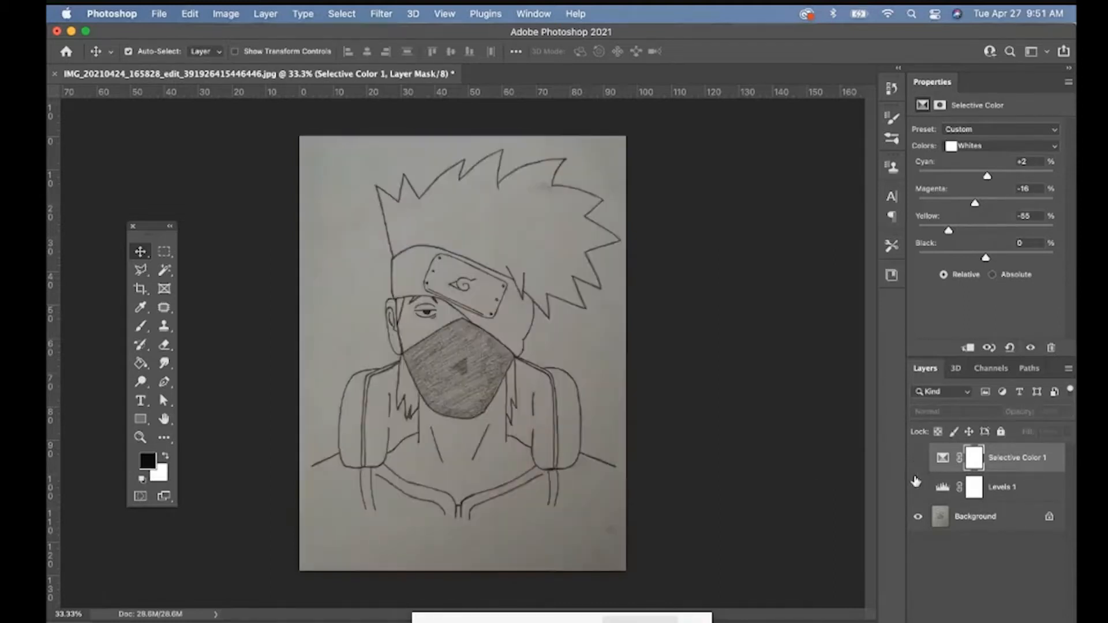
{"action": "left_click", "coordinate": [918, 488]}
{"action": "left_click", "coordinate": [919, 458]}
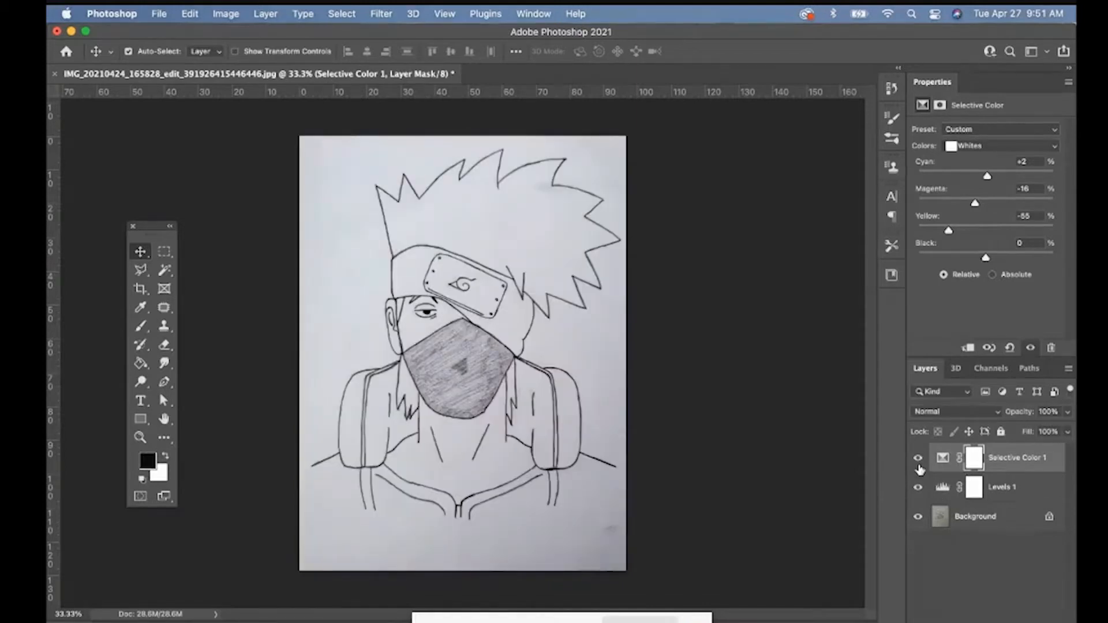
Step: Merge the Selective Color and Levels adjustment layers with the Background layer
{"action": "left_click", "coordinate": [970, 515]}
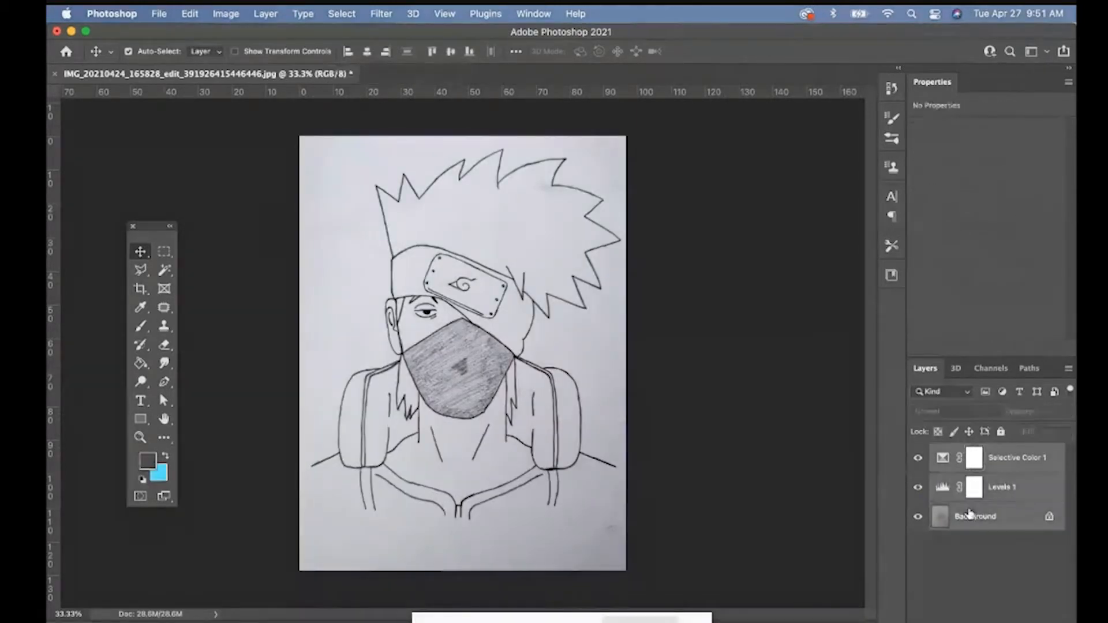
{"action": "right_click", "coordinate": [961, 517]}
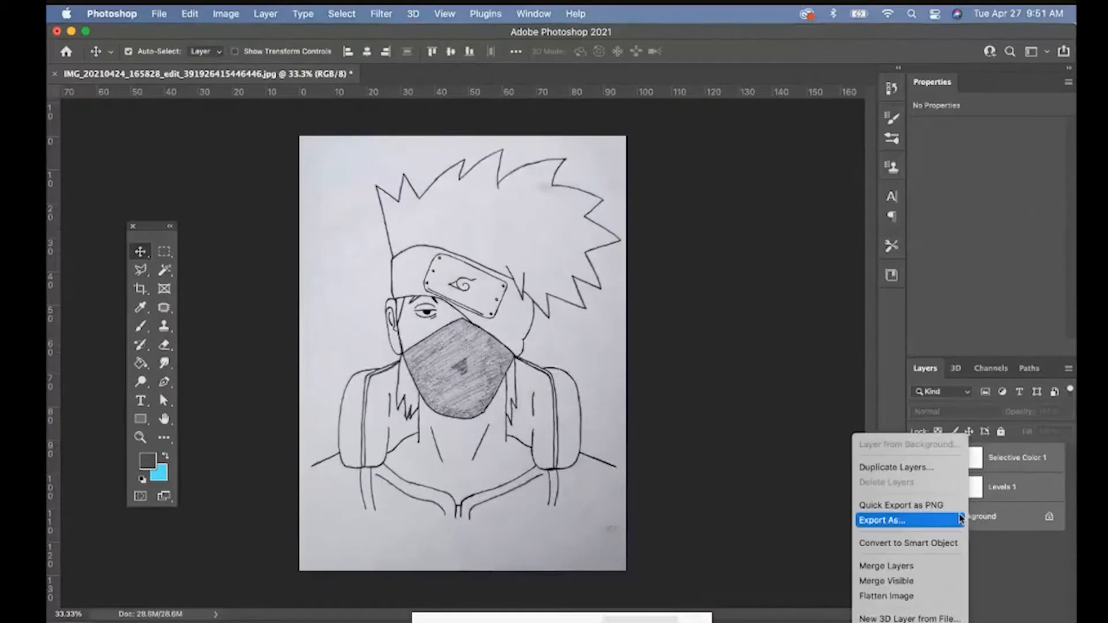
{"action": "left_click", "coordinate": [921, 569]}
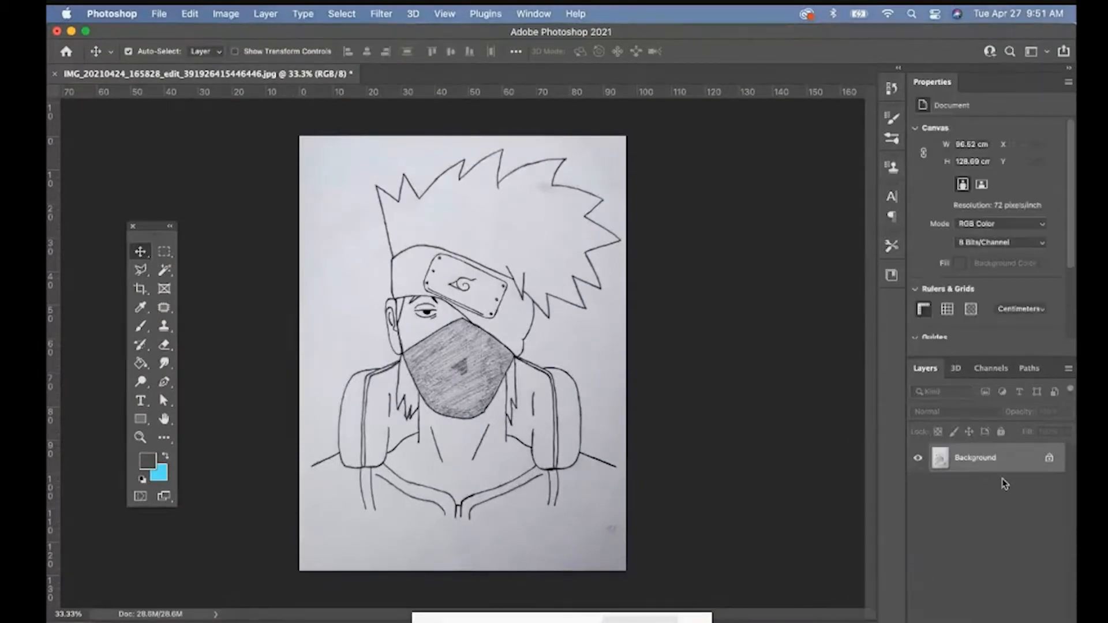
Step: Duplicate the merged Background layer and add a new empty layer above the copy
{"action": "left_click_drag", "start_coordinate": [1021, 467], "coordinate": [970, 621]}
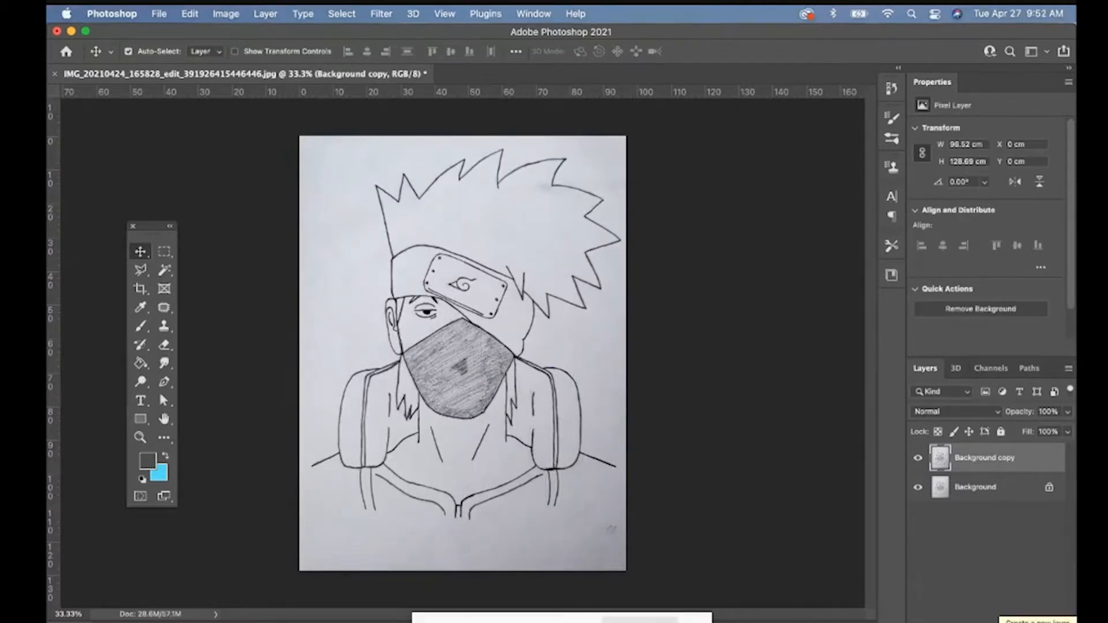
{"action": "key", "text": "z"}
{"action": "left_click", "coordinate": [526, 358]}
{"action": "left_click", "coordinate": [527, 358]}
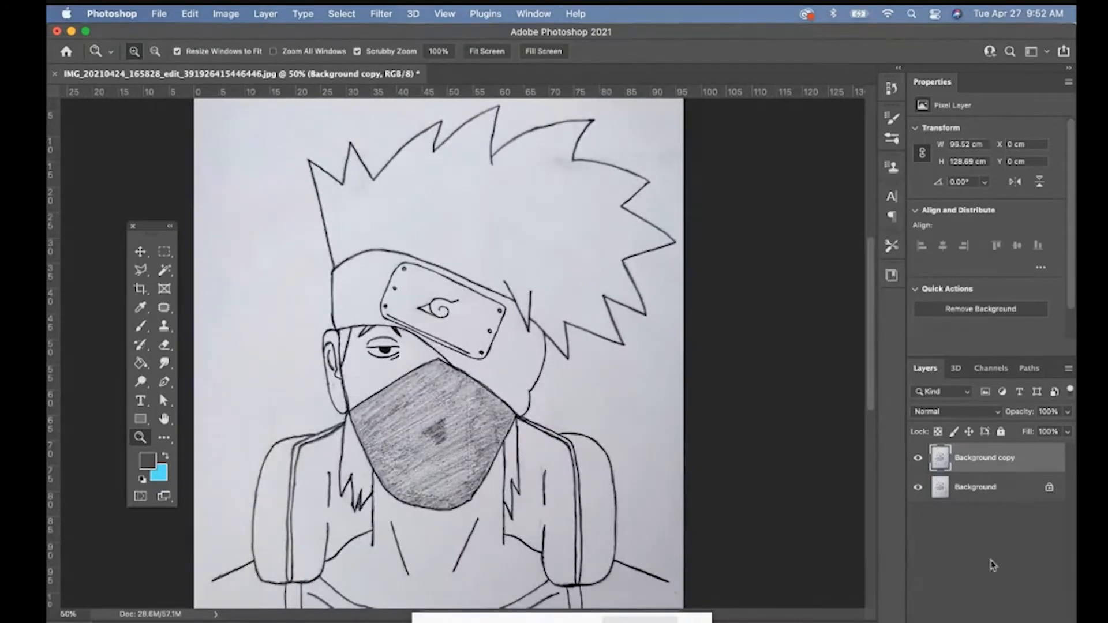
{"action": "key", "text": "super+shift+alt+n"}
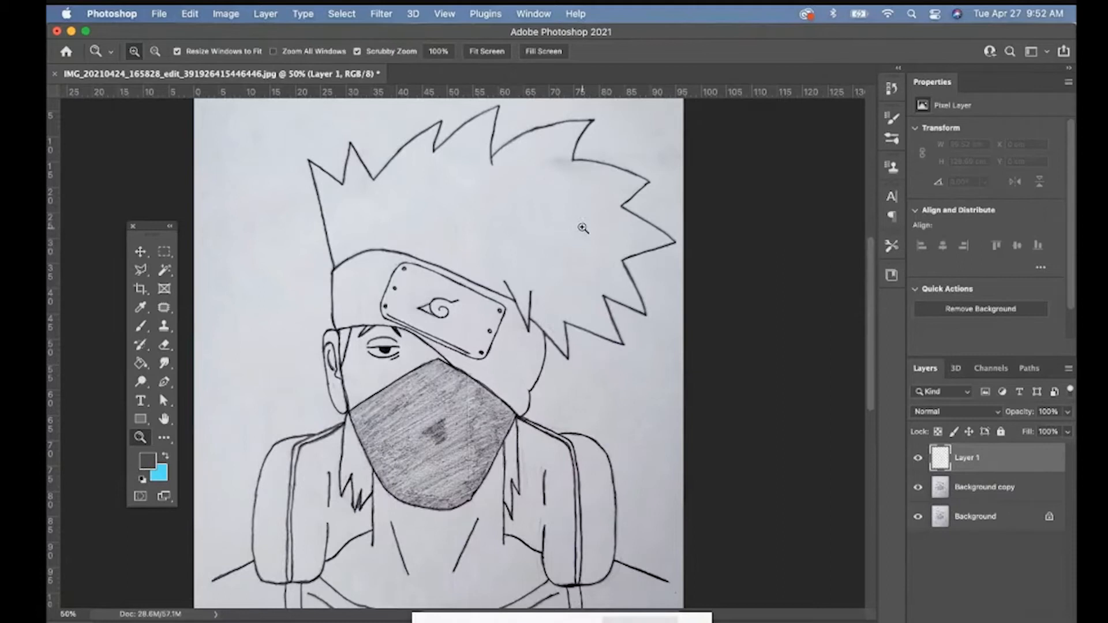
Step: Set the foreground colour to the blue 1d5dee
{"action": "left_click", "coordinate": [148, 463]}
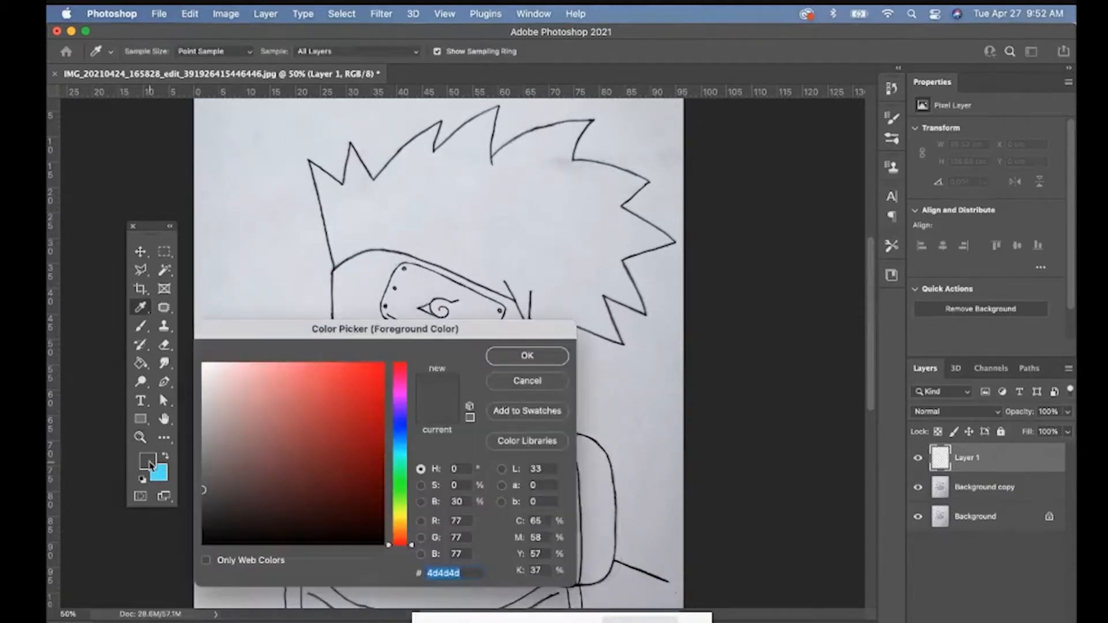
{"action": "left_click", "coordinate": [401, 432]}
{"action": "left_click", "coordinate": [362, 374]}
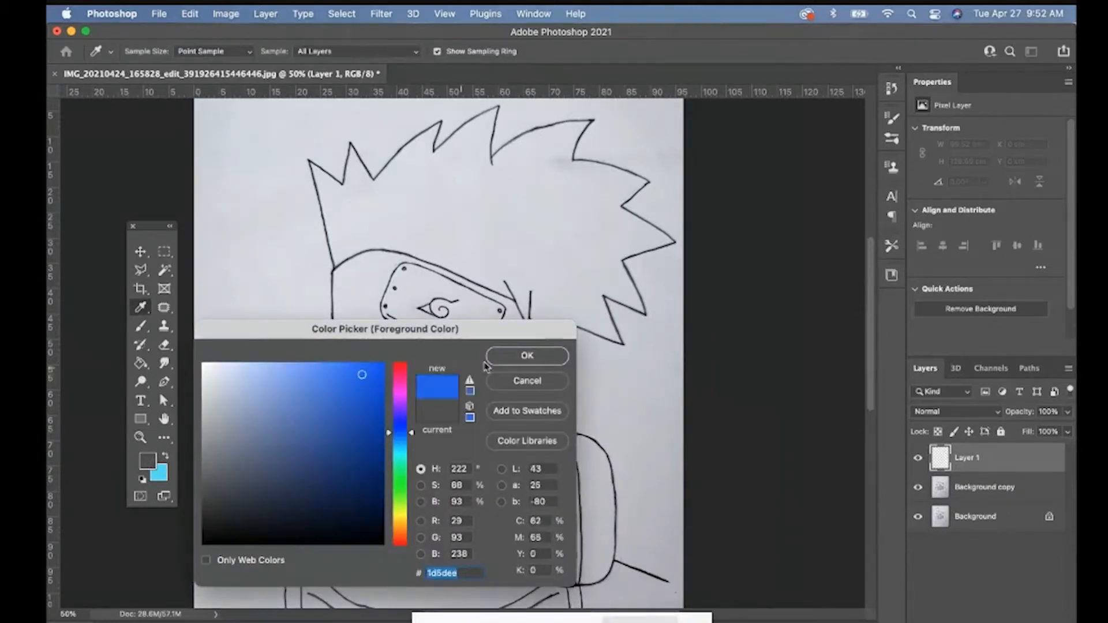
{"action": "left_click", "coordinate": [527, 355]}
Step: Choose the Soft Round brush from the General Brushes set for the Brush tool, and undo a test dab made on the hair
{"action": "left_click", "coordinate": [140, 326]}
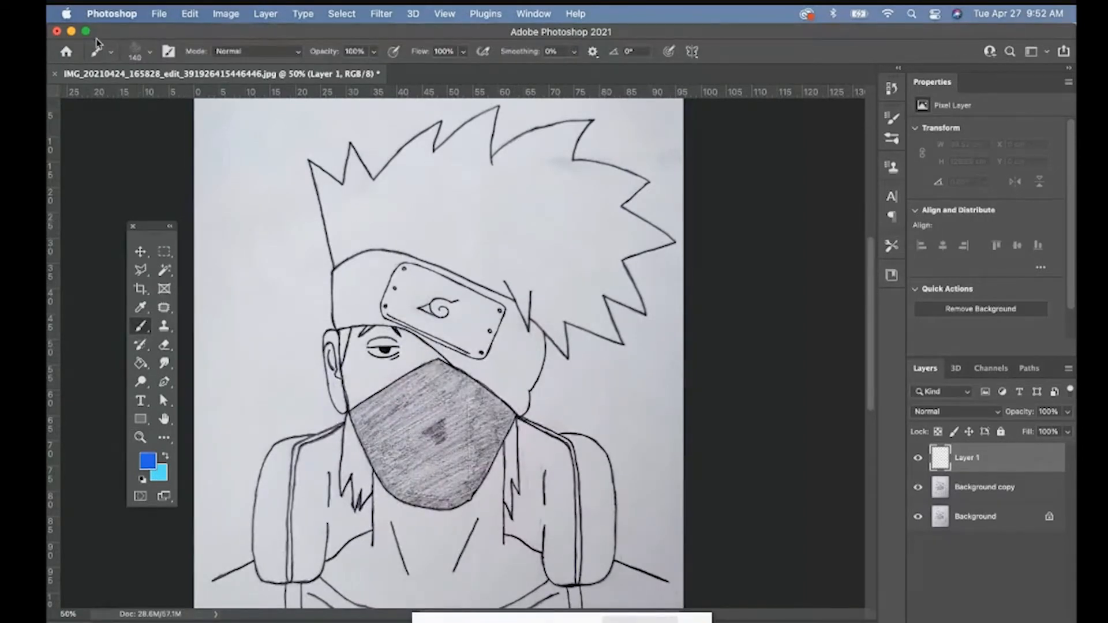
{"action": "left_click", "coordinate": [149, 52]}
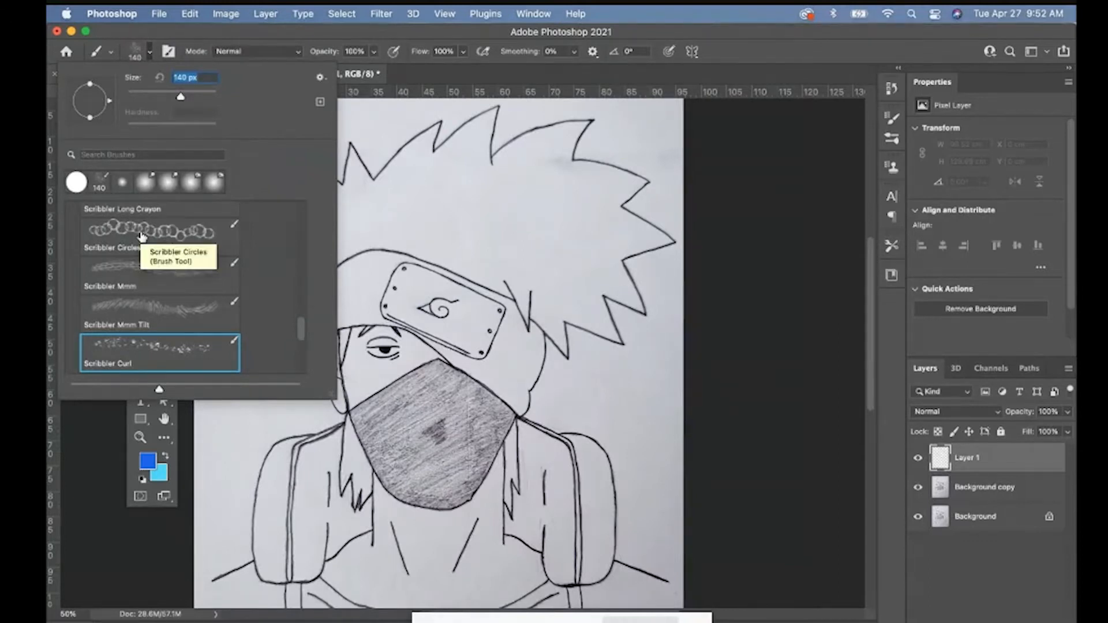
{"action": "scroll", "coordinate": [142, 235], "scroll_direction": "up", "scroll_amount": 10}
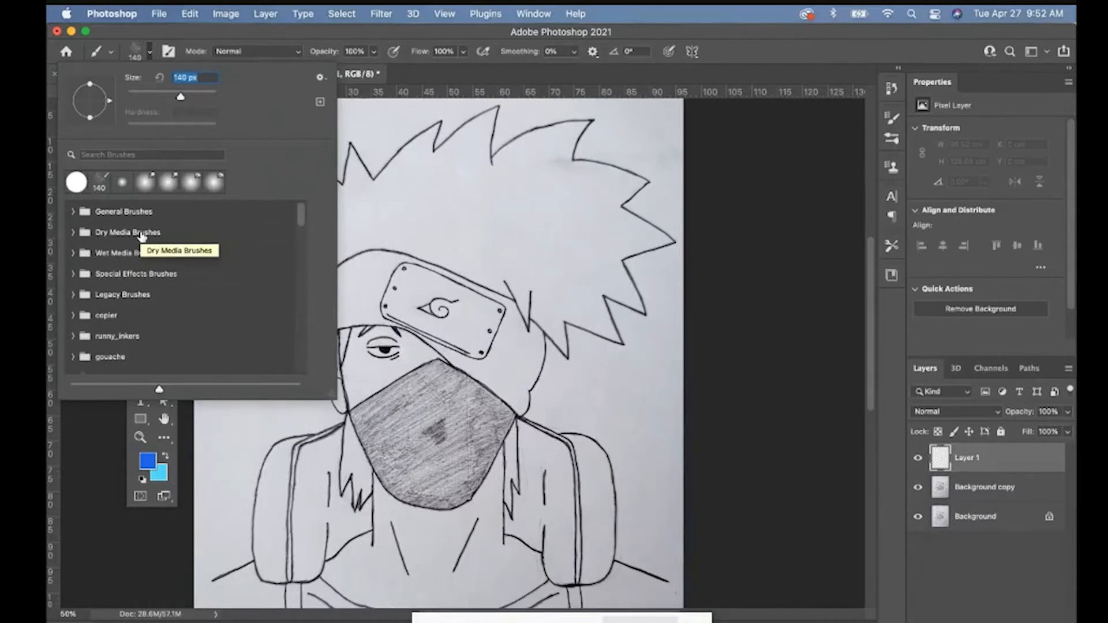
{"action": "left_click", "coordinate": [73, 213]}
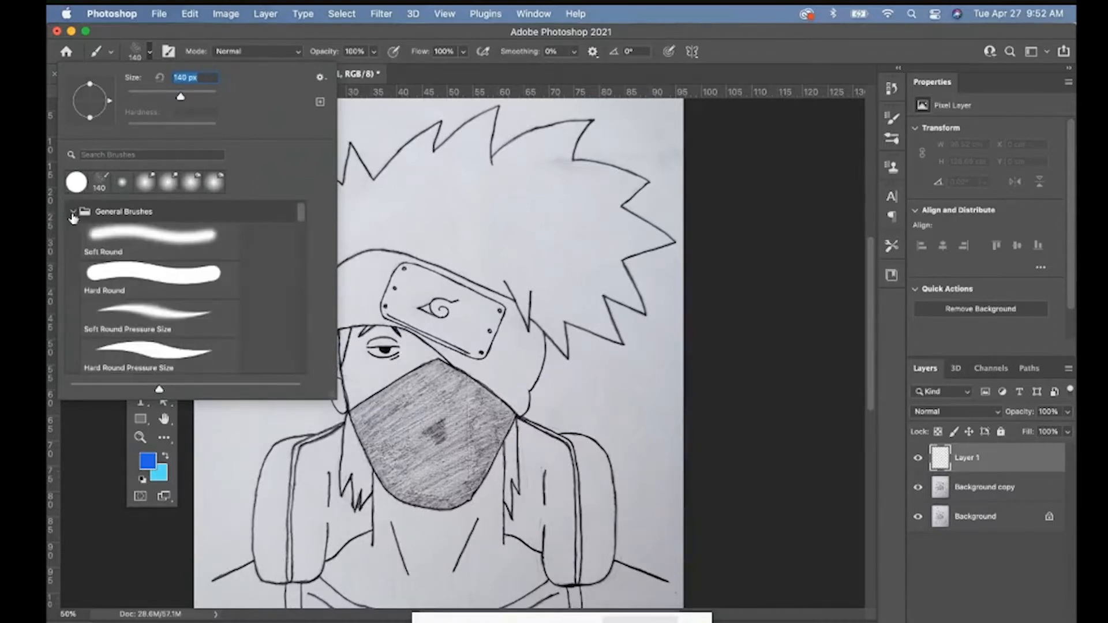
{"action": "left_click", "coordinate": [104, 232]}
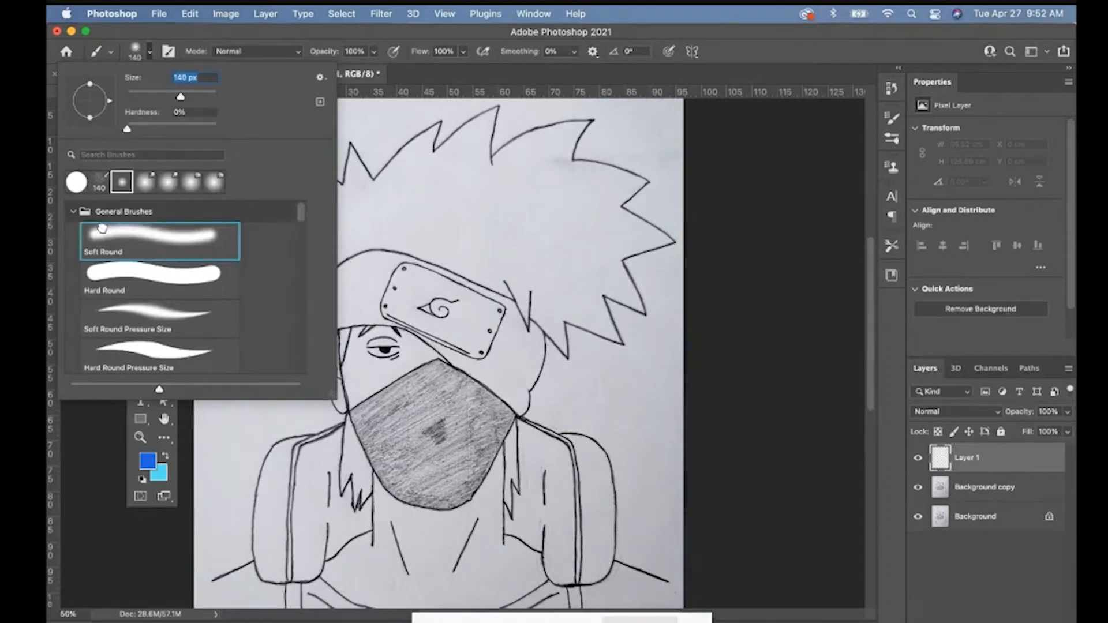
{"action": "left_click", "coordinate": [437, 209]}
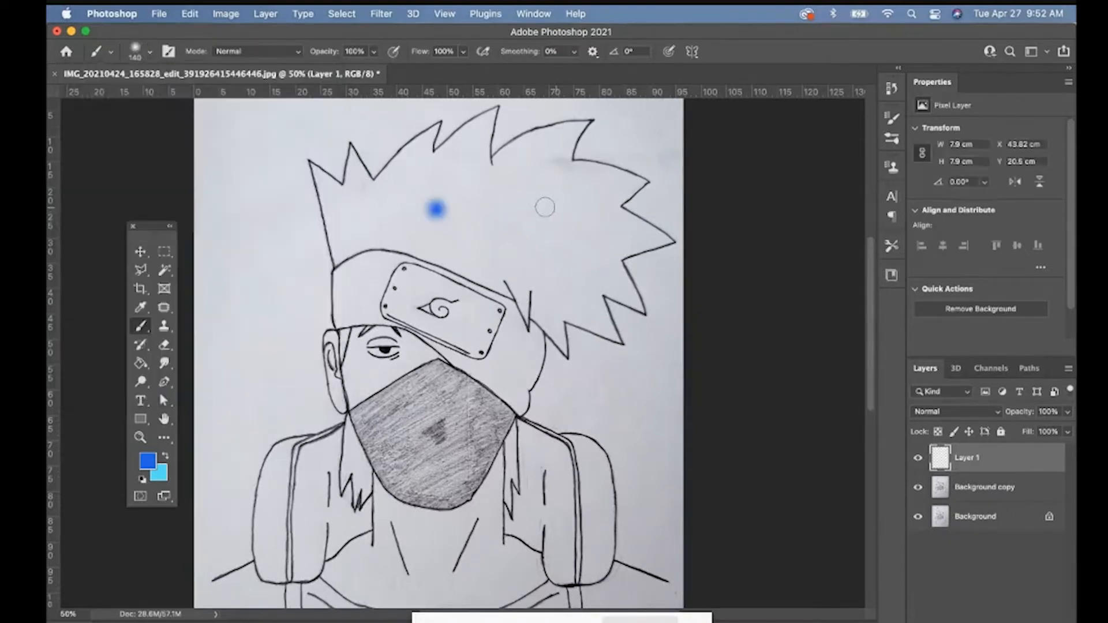
{"action": "key", "text": "super+z"}
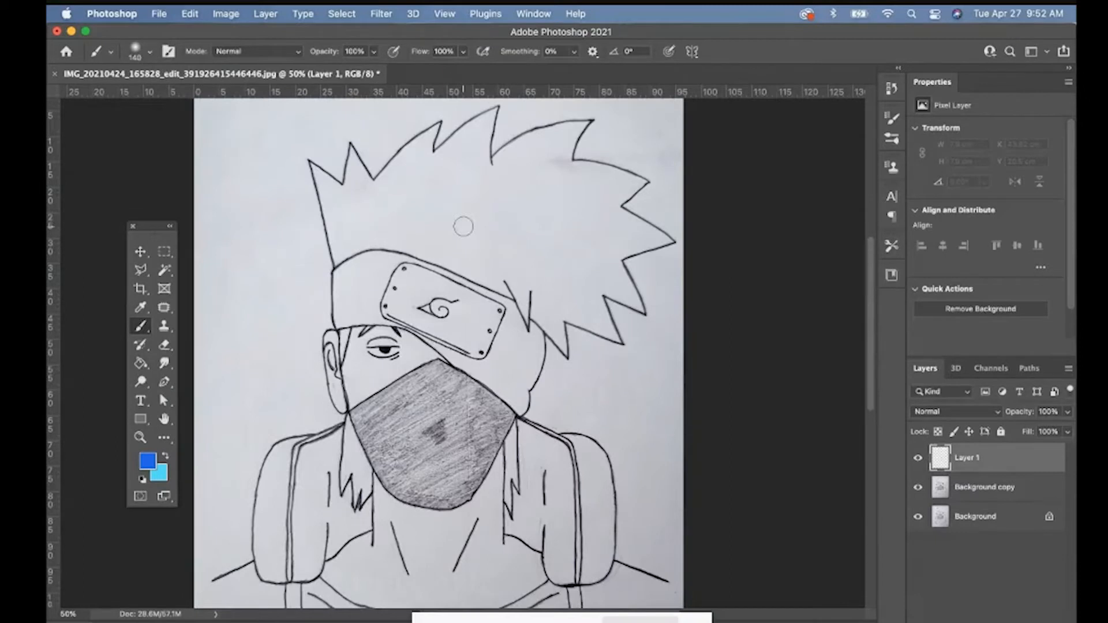
Step: Enlarge the soft round brush to 400 px
{"action": "key", "text": "bracketright"}
{"action": "key", "text": "bracketright"}
{"action": "key", "text": "bracketright"}
{"action": "key", "text": "bracketright"}
{"action": "key", "text": "bracketright"}
{"action": "key", "text": "bracketright"}
{"action": "key", "text": "bracketright"}
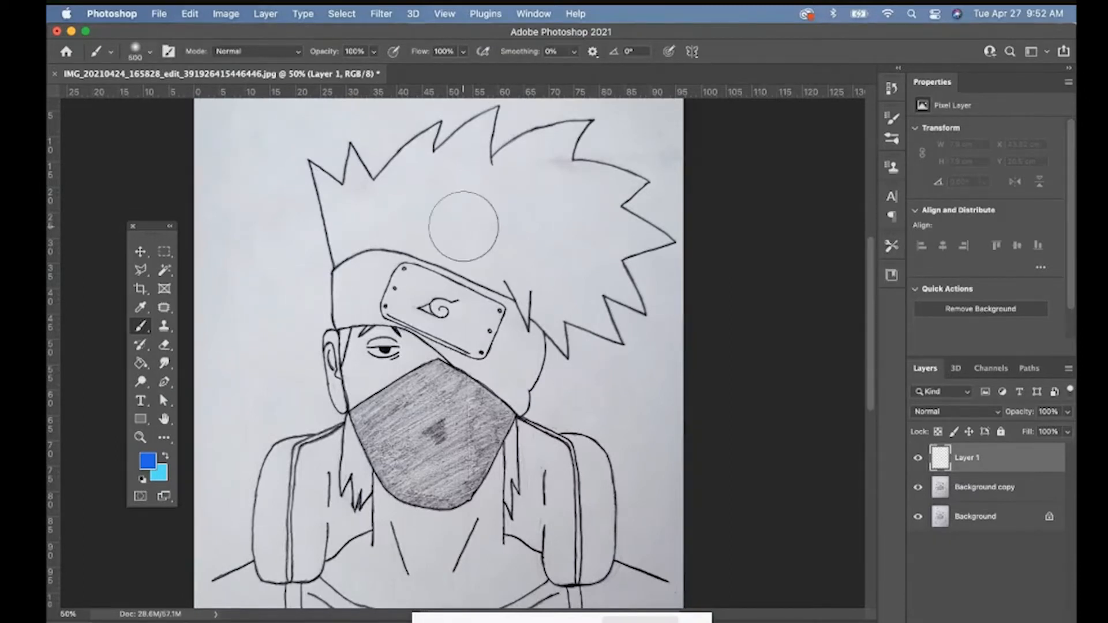
{"action": "key", "text": "bracketright"}
{"action": "key", "text": "bracketright"}
{"action": "key", "text": "bracketleft"}
{"action": "key", "text": "bracketleft"}
{"action": "key", "text": "bracketleft"}
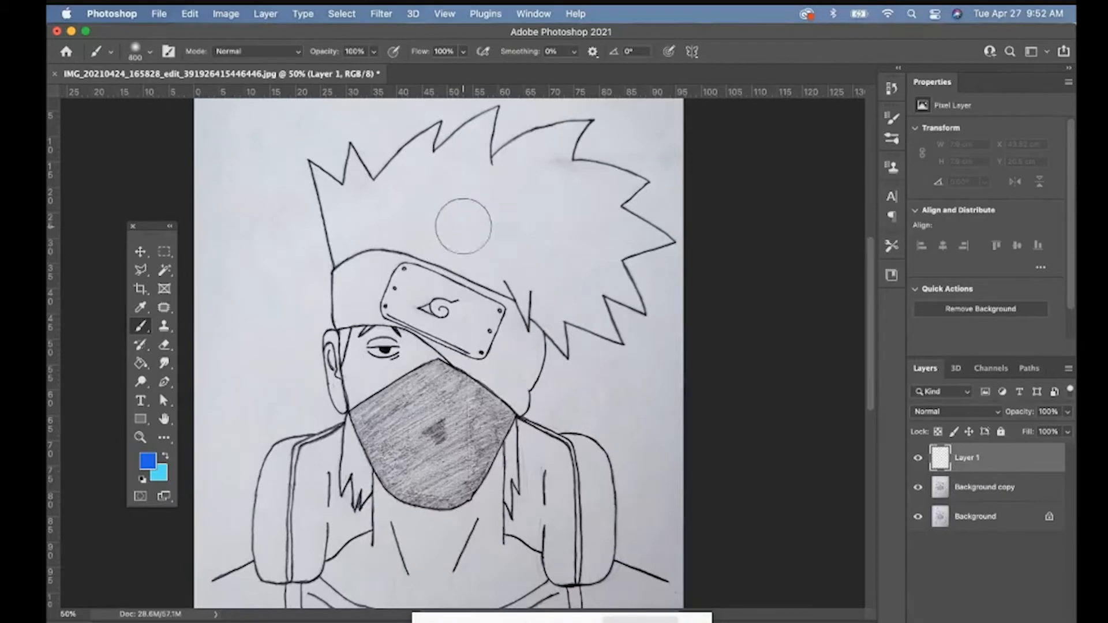
Step: Set the brush size to 153 px and place a test dab in the middle of the hair
{"action": "key", "text": "bracketright"}
{"action": "key", "text": "bracketright"}
{"action": "key", "text": "bracketright"}
{"action": "left_click", "coordinate": [149, 52]}
{"action": "mouse_move", "coordinate": [170, 95]}
{"action": "left_mouse_down"}
{"action": "mouse_move", "coordinate": [159, 97]}
{"action": "mouse_move", "coordinate": [185, 97]}
{"action": "left_mouse_up"}
{"action": "left_click", "coordinate": [431, 194]}
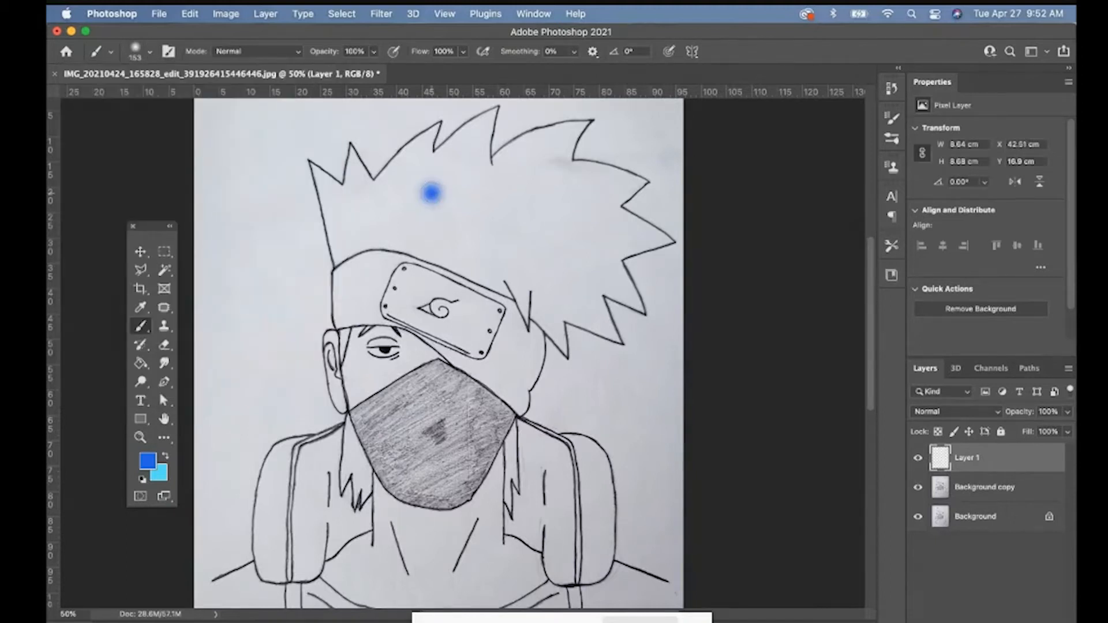
Step: Enlarge the soft brush to 700 px and paint the whole hair area blue on Layer 1
{"action": "key", "text": "bracketright"}
{"action": "key", "text": "bracketright"}
{"action": "key", "text": "bracketright"}
{"action": "key", "text": "bracketright"}
{"action": "key", "text": "bracketright"}
{"action": "key", "text": "bracketright"}
{"action": "key", "text": "bracketright"}
{"action": "key", "text": "bracketright"}
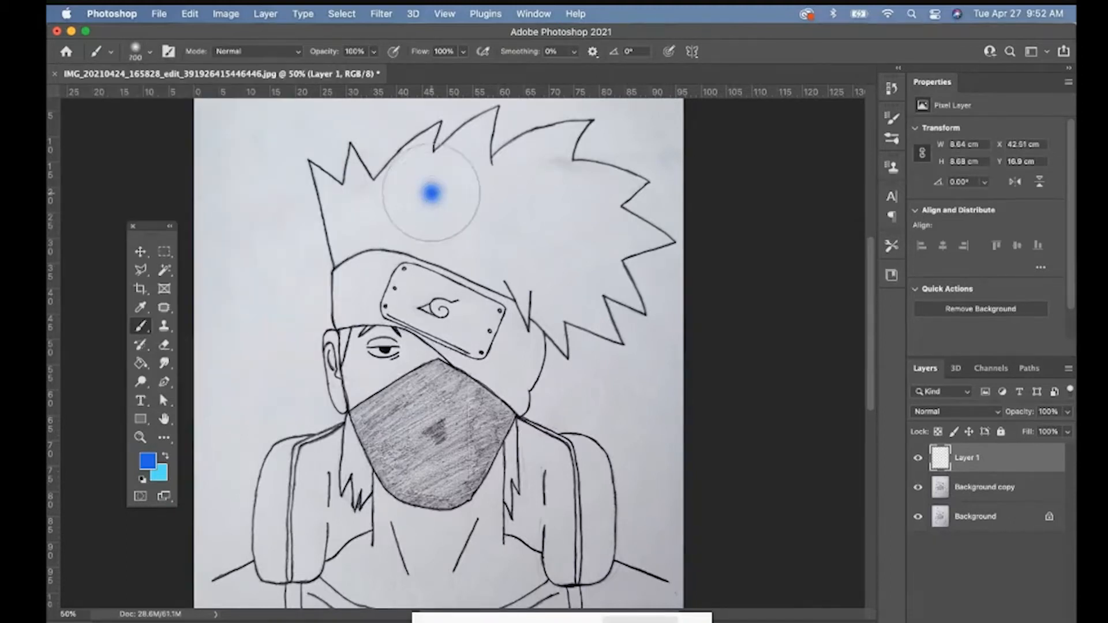
{"action": "mouse_move", "coordinate": [431, 194]}
{"action": "left_mouse_down"}
{"action": "mouse_move", "coordinate": [546, 200]}
{"action": "mouse_move", "coordinate": [513, 192]}
{"action": "mouse_move", "coordinate": [597, 253]}
{"action": "mouse_move", "coordinate": [595, 309]}
{"action": "mouse_move", "coordinate": [609, 272]}
{"action": "mouse_move", "coordinate": [598, 235]}
{"action": "mouse_move", "coordinate": [563, 197]}
{"action": "mouse_move", "coordinate": [486, 187]}
{"action": "mouse_move", "coordinate": [334, 200]}
{"action": "mouse_move", "coordinate": [525, 257]}
{"action": "mouse_move", "coordinate": [583, 202]}
{"action": "mouse_move", "coordinate": [514, 152]}
{"action": "mouse_move", "coordinate": [448, 145]}
{"action": "mouse_move", "coordinate": [352, 168]}
{"action": "mouse_move", "coordinate": [401, 225]}
{"action": "mouse_move", "coordinate": [520, 281]}
{"action": "mouse_move", "coordinate": [569, 278]}
{"action": "mouse_move", "coordinate": [624, 215]}
{"action": "mouse_move", "coordinate": [617, 194]}
{"action": "left_mouse_up"}
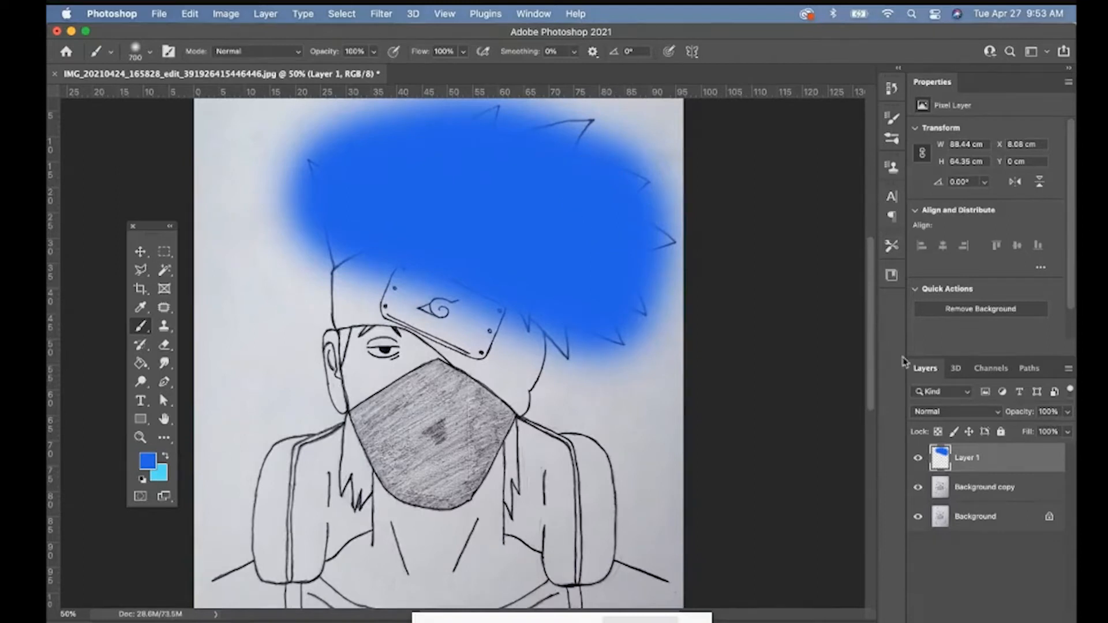
Step: Lower Layer 1's opacity to 71% and set its blend mode to Multiply
{"action": "left_click", "coordinate": [1068, 412]}
{"action": "left_click", "coordinate": [1047, 432]}
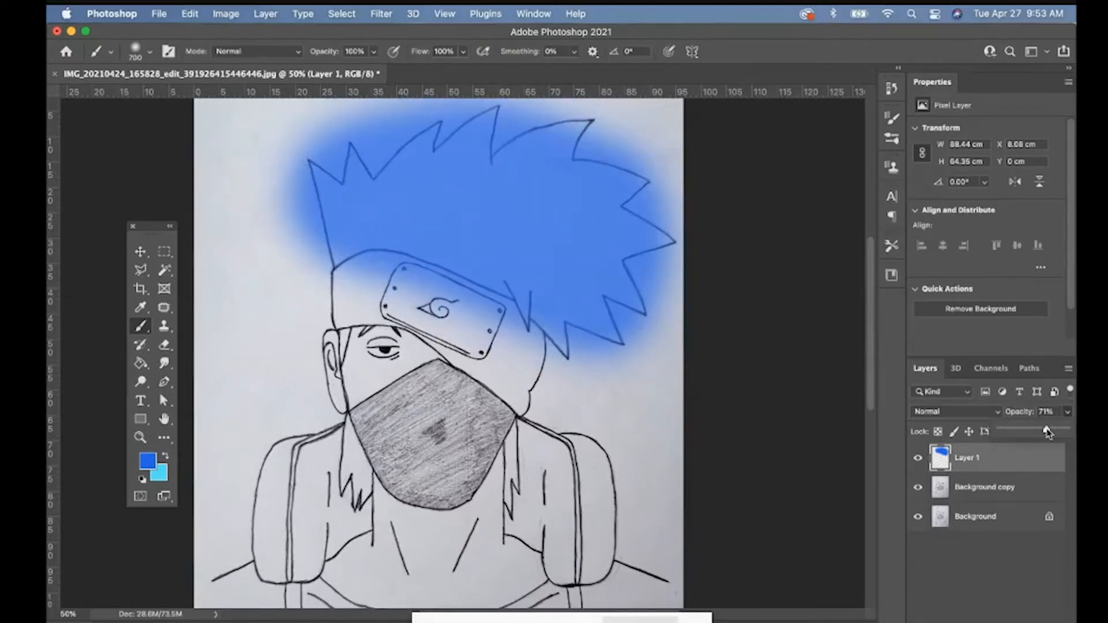
{"action": "left_click", "coordinate": [956, 414]}
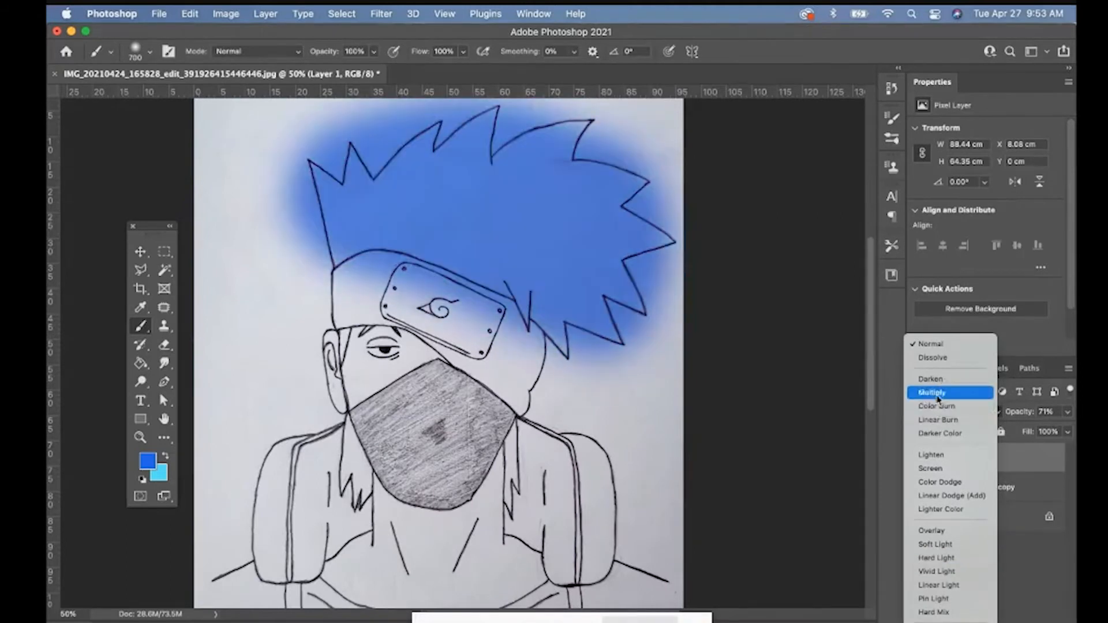
{"action": "left_click", "coordinate": [938, 394]}
Step: Compare the Multiply paint layer at 100% opacity and reduce its opacity to 65%
{"action": "left_click", "coordinate": [1062, 415]}
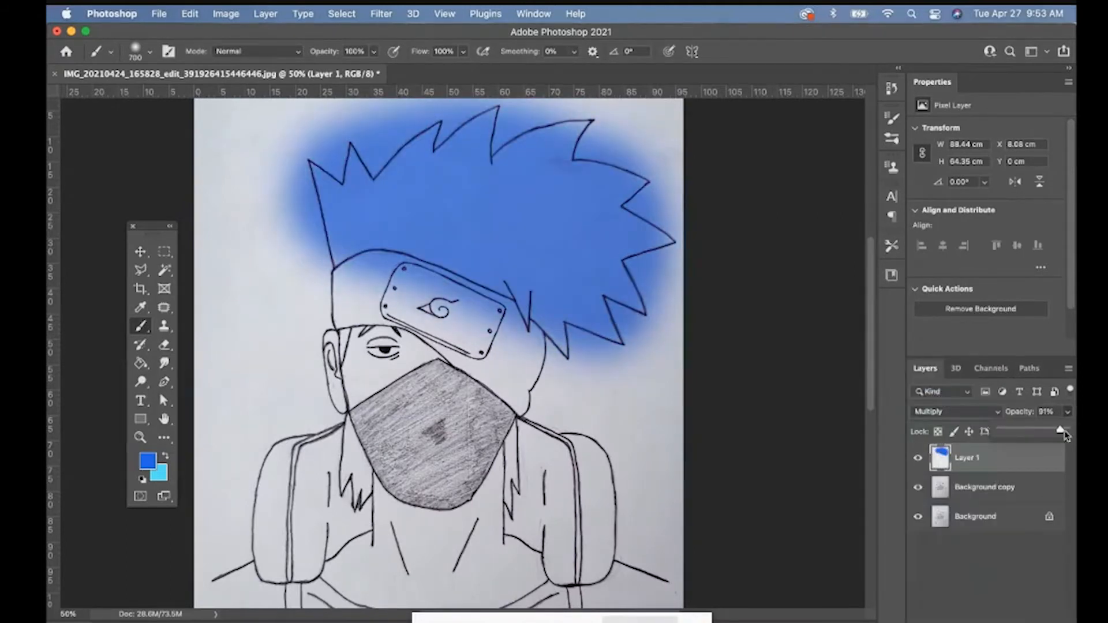
{"action": "left_click_drag", "start_coordinate": [1066, 436], "coordinate": [1069, 437]}
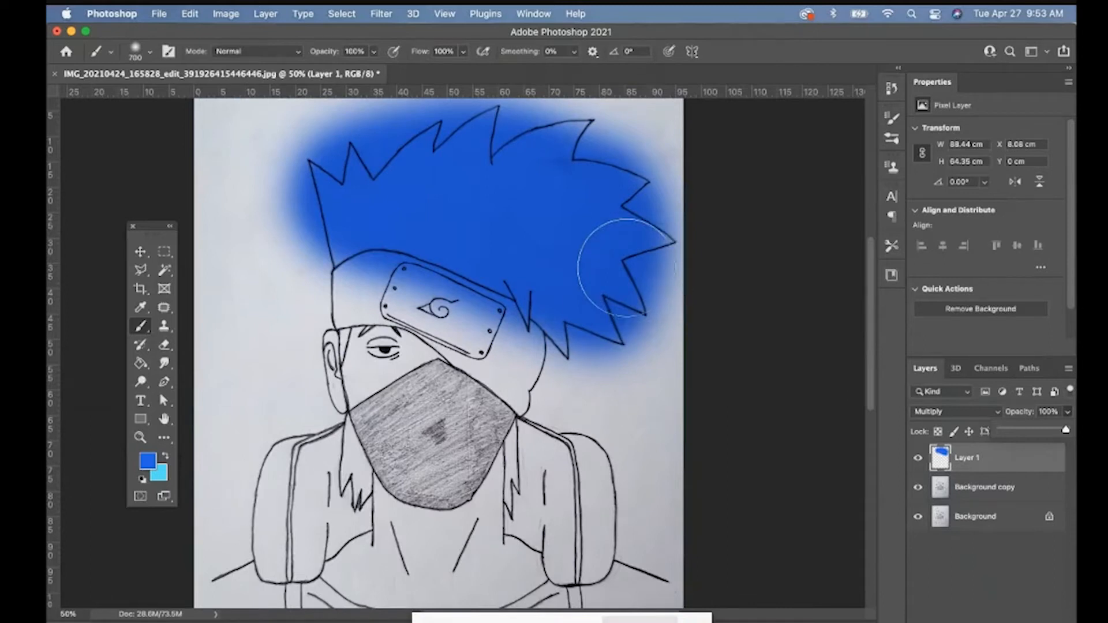
{"action": "left_click", "coordinate": [926, 413]}
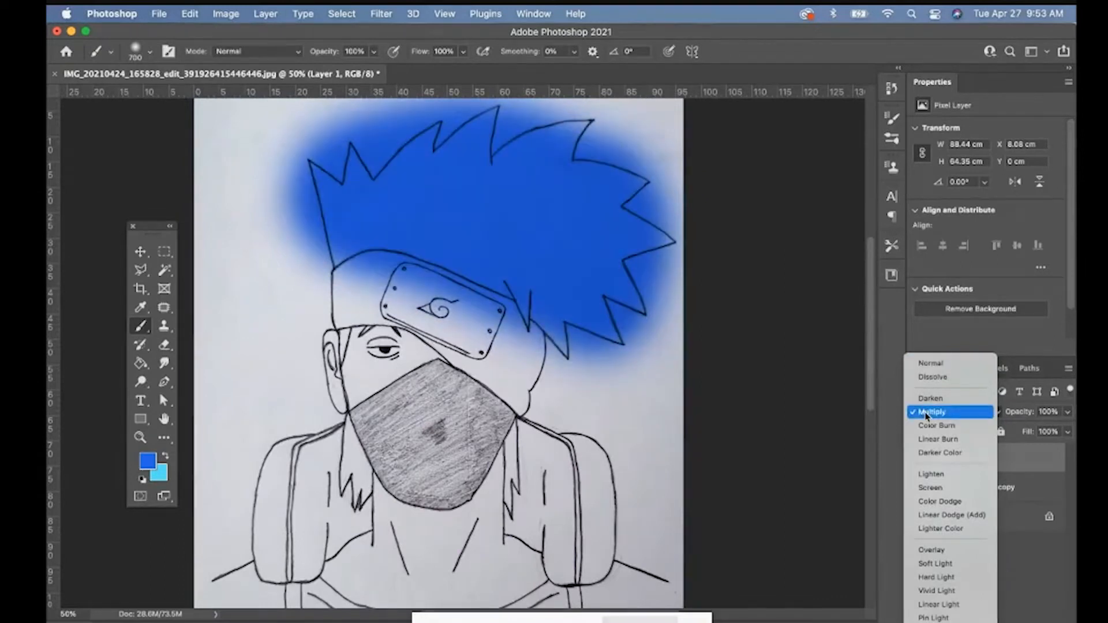
{"action": "left_click", "coordinate": [932, 412]}
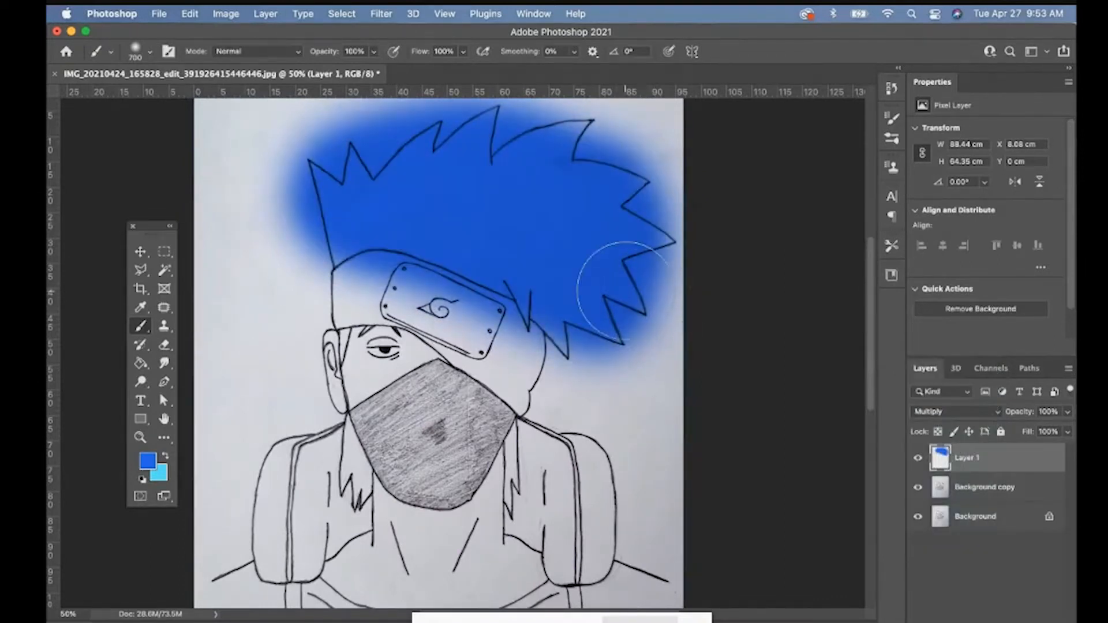
{"action": "left_click", "coordinate": [983, 413]}
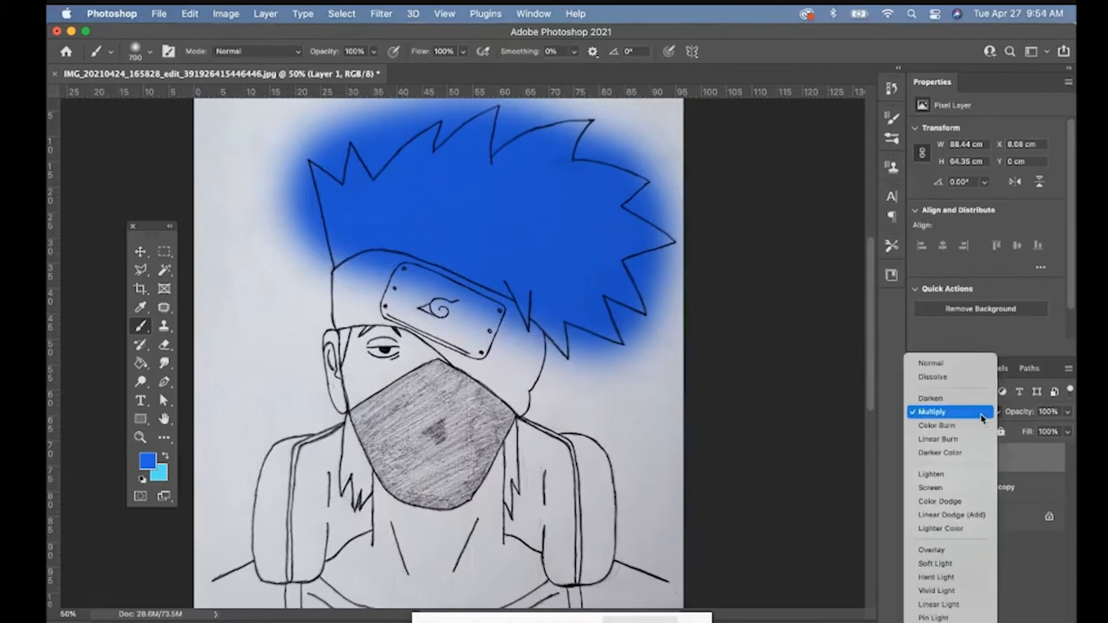
{"action": "left_click", "coordinate": [983, 414]}
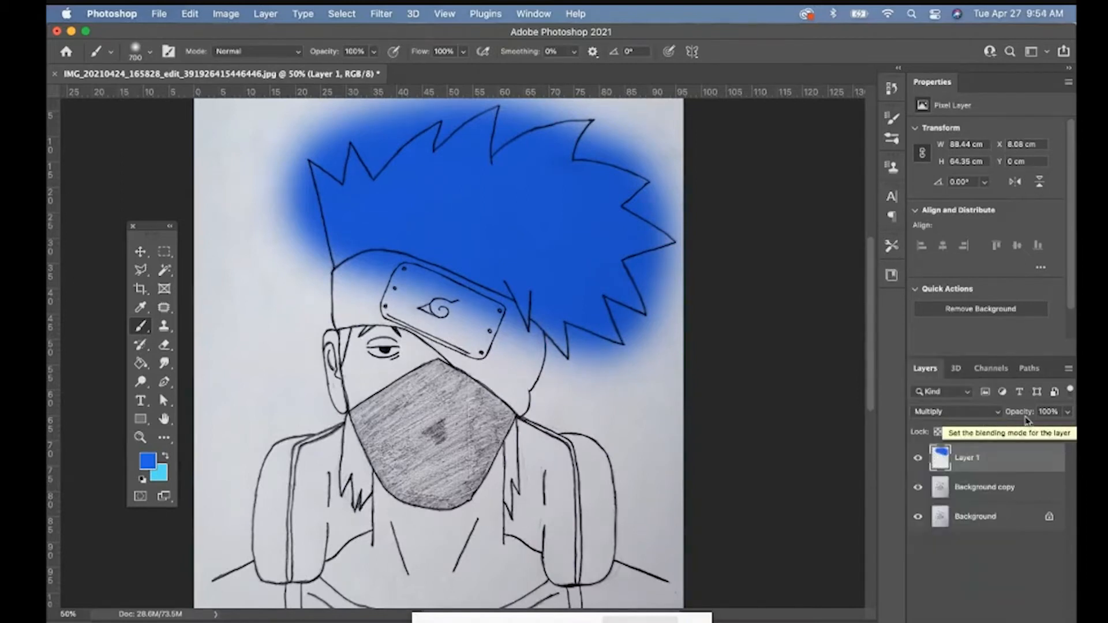
{"action": "left_click", "coordinate": [1068, 412]}
{"action": "left_click", "coordinate": [1045, 430]}
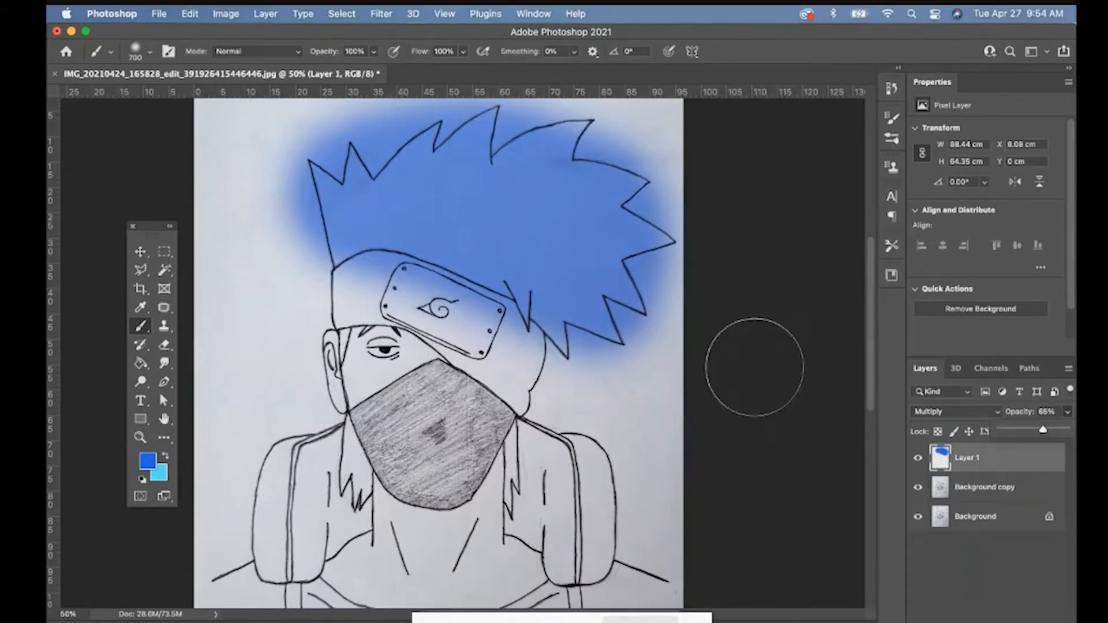
Step: Choose the Soft Round brush for the Eraser tool and enlarge it to 60 px
{"action": "key", "text": "z"}
{"action": "left_click", "coordinate": [653, 294]}
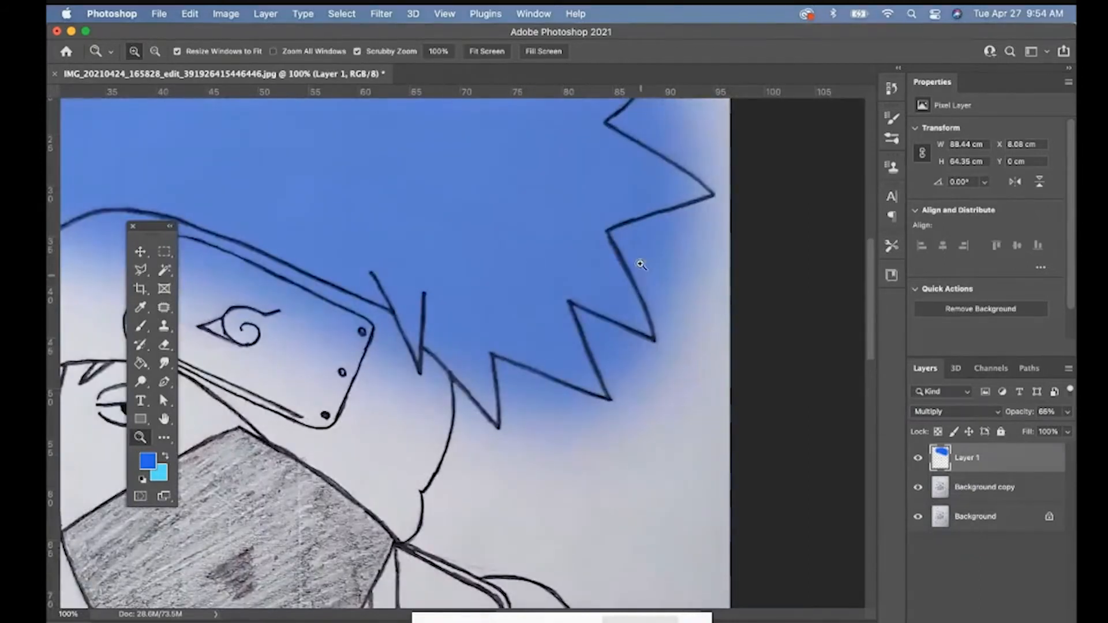
{"action": "left_click", "coordinate": [164, 344]}
{"action": "left_click", "coordinate": [150, 53]}
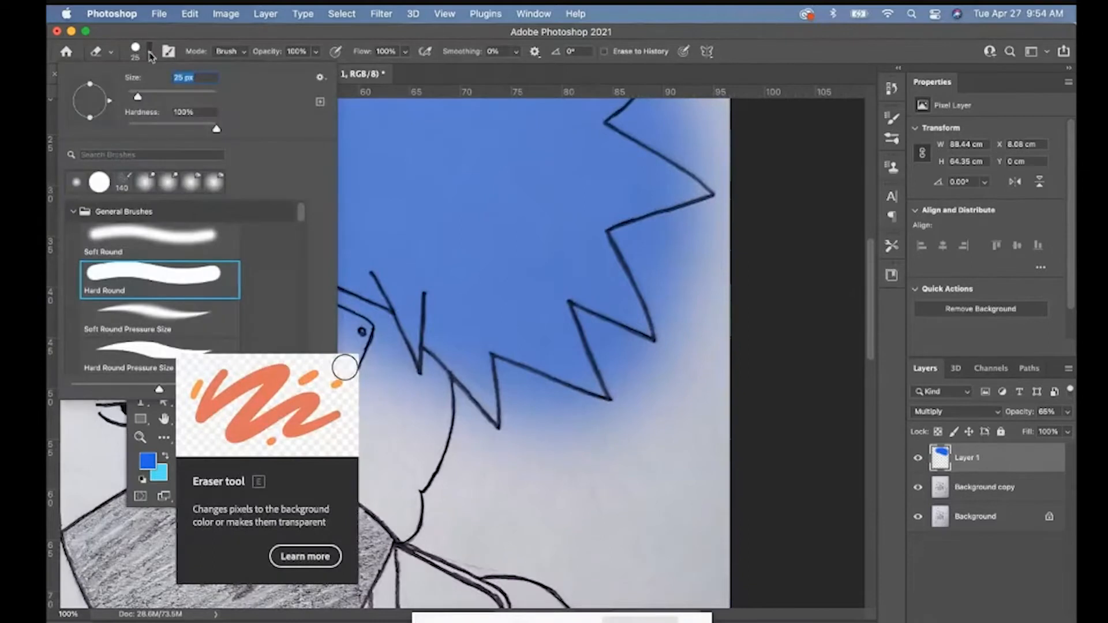
{"action": "left_click", "coordinate": [131, 234]}
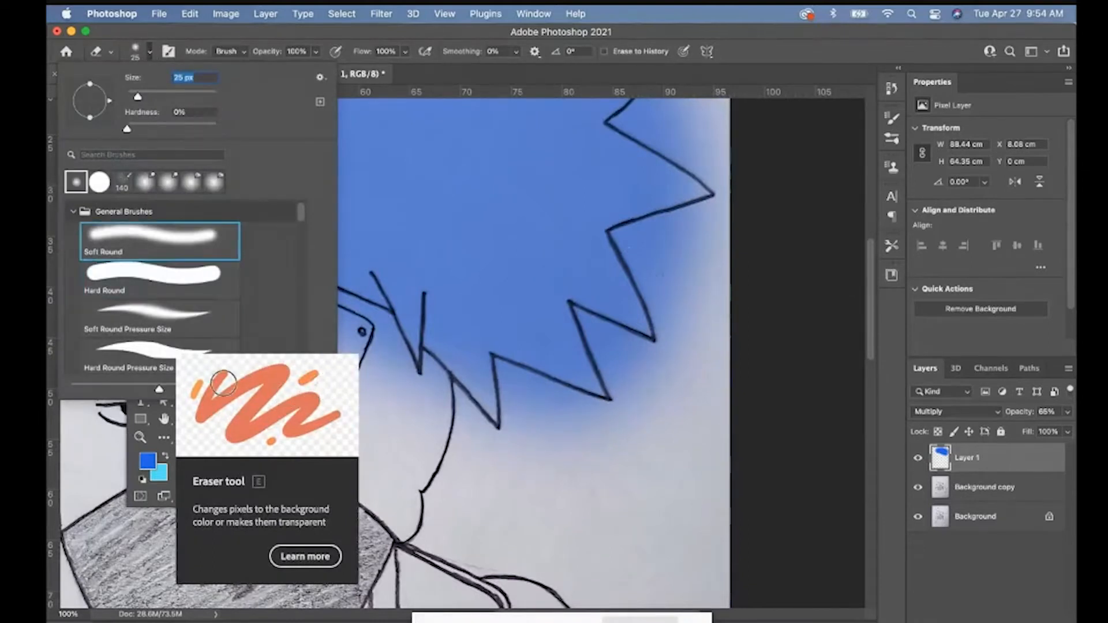
{"action": "key", "text": "Return"}
{"action": "key", "text": "bracketright"}
{"action": "key", "text": "bracketright"}
{"action": "key", "text": "bracketright"}
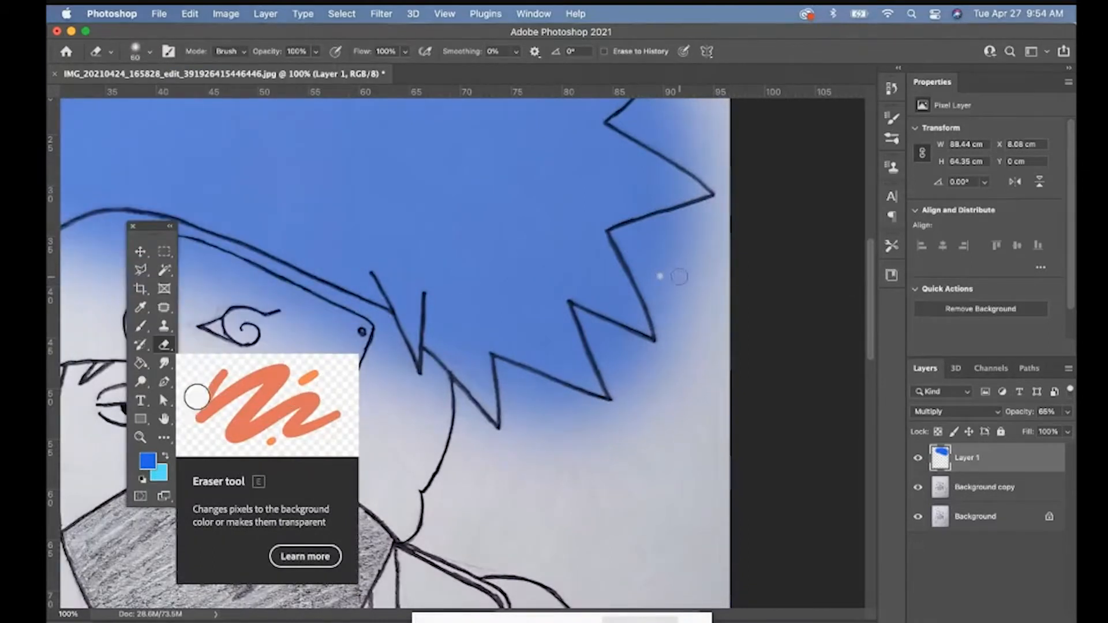
Step: Enlarge the eraser to 175 px and erase the blue spill between two spikes on the right side of the hair
{"action": "key", "text": "bracketright"}
{"action": "key", "text": "bracketright"}
{"action": "key", "text": "bracketright"}
{"action": "key", "text": "bracketright"}
{"action": "key", "text": "bracketright"}
{"action": "key", "text": "bracketright"}
{"action": "key", "text": "bracketright"}
{"action": "key", "text": "bracketright"}
{"action": "mouse_move", "coordinate": [658, 277]}
{"action": "left_mouse_down"}
{"action": "mouse_move", "coordinate": [681, 320]}
{"action": "mouse_move", "coordinate": [646, 244]}
{"action": "mouse_move", "coordinate": [700, 240]}
{"action": "left_mouse_up"}
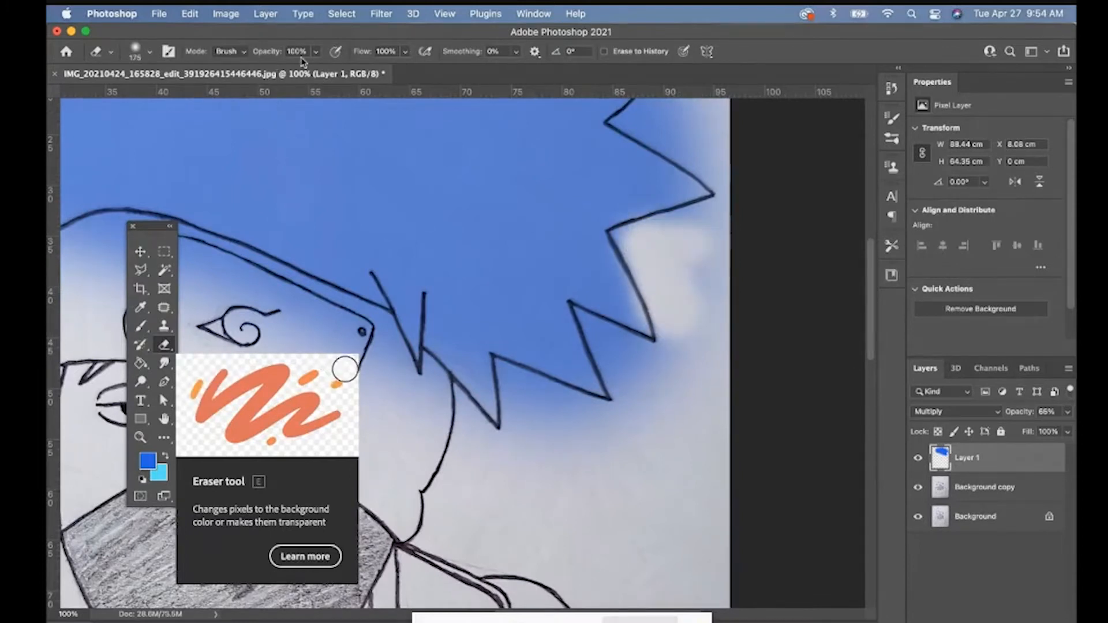
Step: Set the eraser opacity to 48% and soften the blue spill outside the hair spikes
{"action": "left_click_drag", "start_coordinate": [316, 56], "coordinate": [283, 73]}
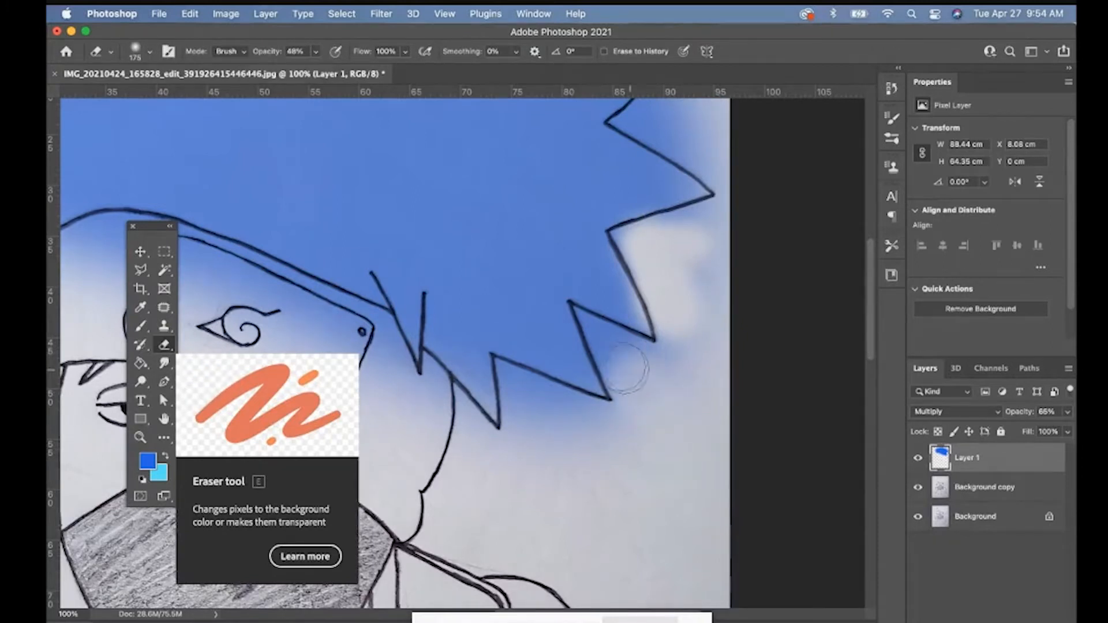
{"action": "mouse_move", "coordinate": [598, 346]}
{"action": "left_mouse_down"}
{"action": "mouse_move", "coordinate": [659, 347]}
{"action": "mouse_move", "coordinate": [692, 335]}
{"action": "mouse_move", "coordinate": [714, 221]}
{"action": "mouse_move", "coordinate": [644, 245]}
{"action": "mouse_move", "coordinate": [650, 290]}
{"action": "mouse_move", "coordinate": [685, 363]}
{"action": "mouse_move", "coordinate": [729, 256]}
{"action": "mouse_move", "coordinate": [720, 224]}
{"action": "mouse_move", "coordinate": [676, 231]}
{"action": "left_mouse_up"}
{"action": "left_click_drag", "start_coordinate": [680, 329], "coordinate": [702, 547]}
{"action": "mouse_move", "coordinate": [725, 367]}
{"action": "left_mouse_down"}
{"action": "mouse_move", "coordinate": [695, 336]}
{"action": "mouse_move", "coordinate": [669, 334]}
{"action": "mouse_move", "coordinate": [673, 318]}
{"action": "mouse_move", "coordinate": [708, 301]}
{"action": "mouse_move", "coordinate": [715, 367]}
{"action": "mouse_move", "coordinate": [751, 382]}
{"action": "mouse_move", "coordinate": [684, 307]}
{"action": "mouse_move", "coordinate": [702, 248]}
{"action": "mouse_move", "coordinate": [685, 232]}
{"action": "mouse_move", "coordinate": [674, 271]}
{"action": "left_mouse_up"}
{"action": "mouse_move", "coordinate": [648, 235]}
{"action": "left_mouse_down"}
{"action": "mouse_move", "coordinate": [484, 257]}
{"action": "mouse_move", "coordinate": [513, 272]}
{"action": "mouse_move", "coordinate": [499, 296]}
{"action": "mouse_move", "coordinate": [556, 256]}
{"action": "mouse_move", "coordinate": [449, 277]}
{"action": "mouse_move", "coordinate": [449, 241]}
{"action": "mouse_move", "coordinate": [350, 267]}
{"action": "mouse_move", "coordinate": [376, 256]}
{"action": "mouse_move", "coordinate": [359, 241]}
{"action": "mouse_move", "coordinate": [279, 265]}
{"action": "left_mouse_up"}
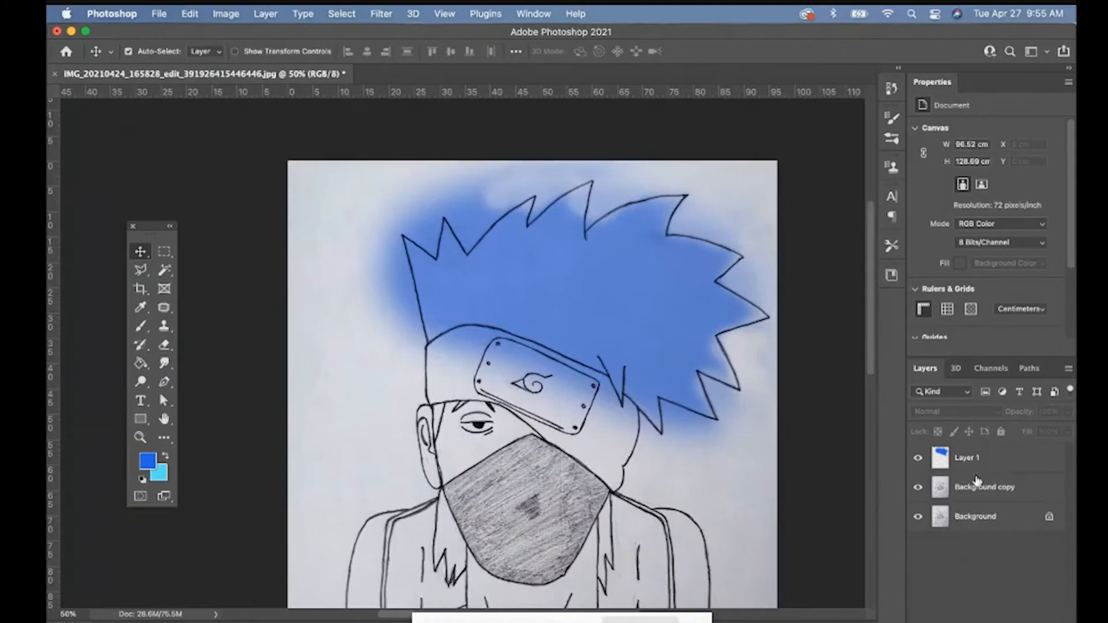
Step: Duplicate Layer 1, hide the duplicate and make the original the active layer
{"action": "left_click", "coordinate": [992, 466]}
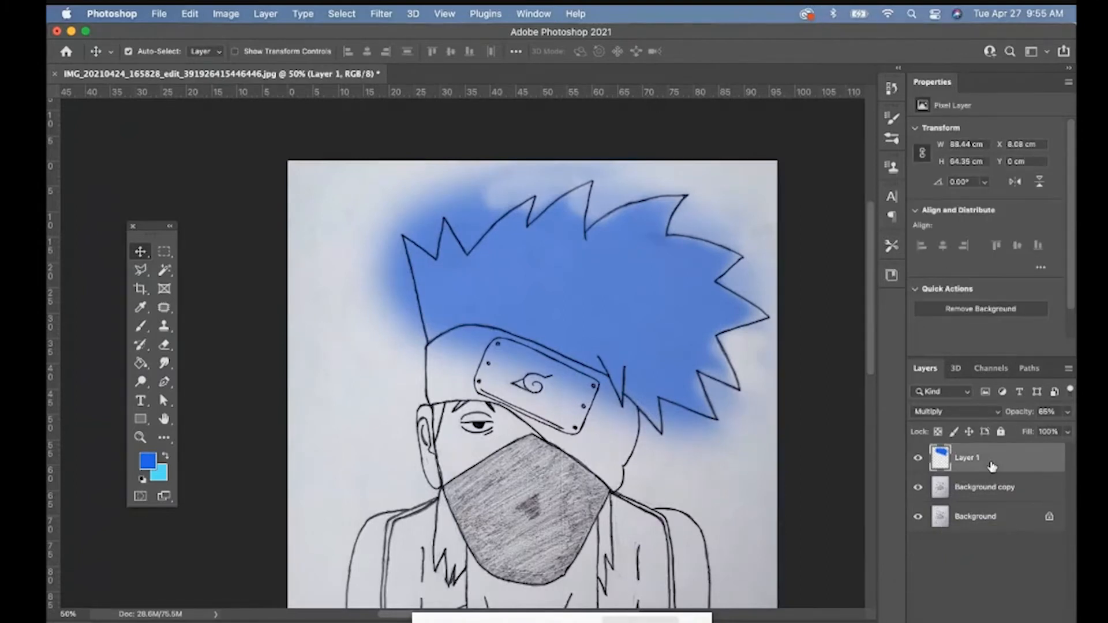
{"action": "key", "text": "super+j"}
Step: Lighten the middle of the hair on Layer 1 with the Dodge tool on Midtones, raising the exposure to 100%
{"action": "key", "text": "z"}
{"action": "left_click", "coordinate": [646, 317]}
{"action": "left_click", "coordinate": [630, 315]}
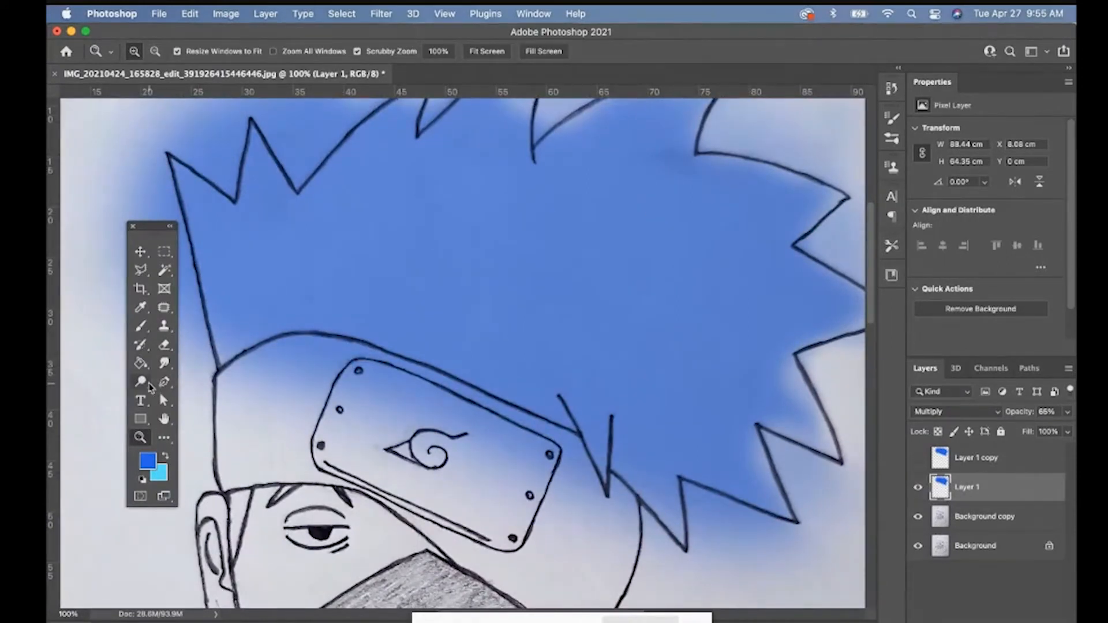
{"action": "left_click", "coordinate": [147, 386]}
{"action": "left_click", "coordinate": [199, 380]}
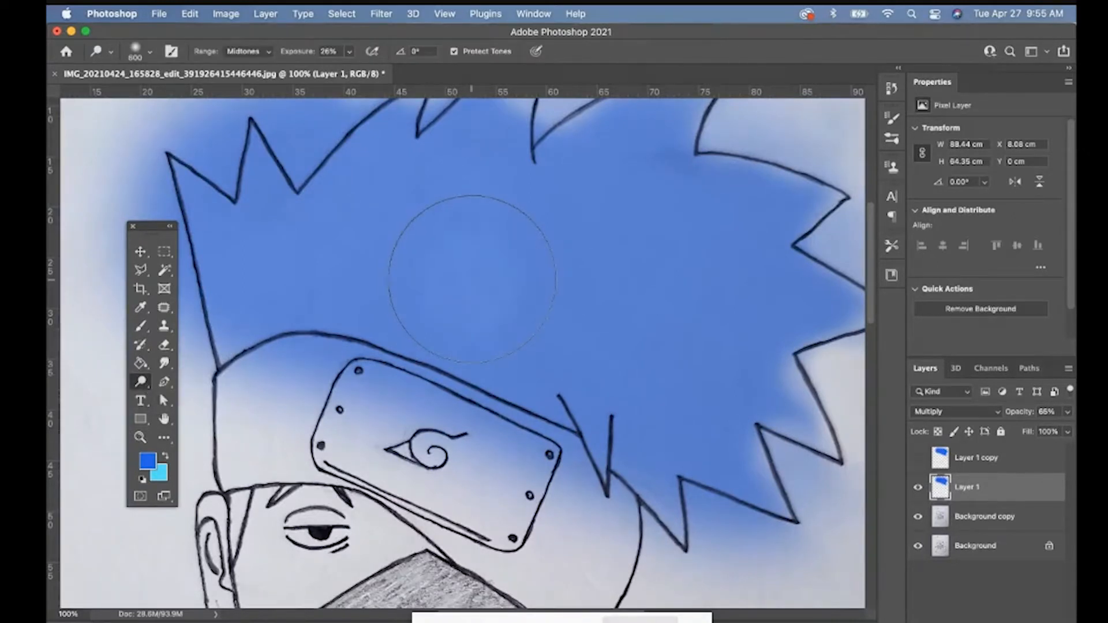
{"action": "left_click", "coordinate": [350, 53]}
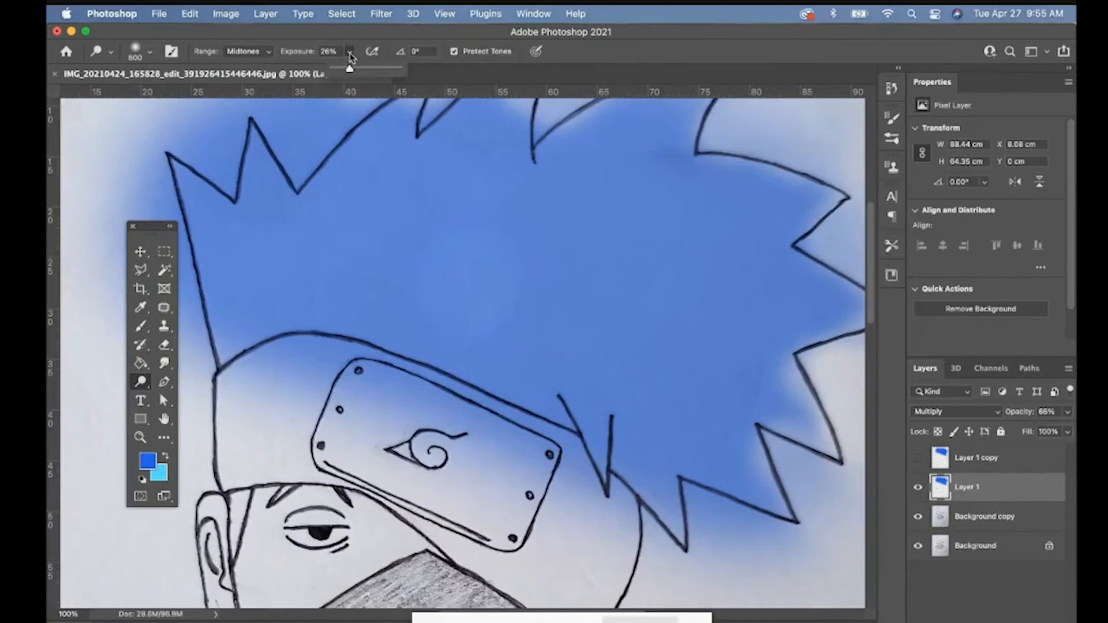
{"action": "left_click_drag", "start_coordinate": [350, 70], "coordinate": [426, 81]}
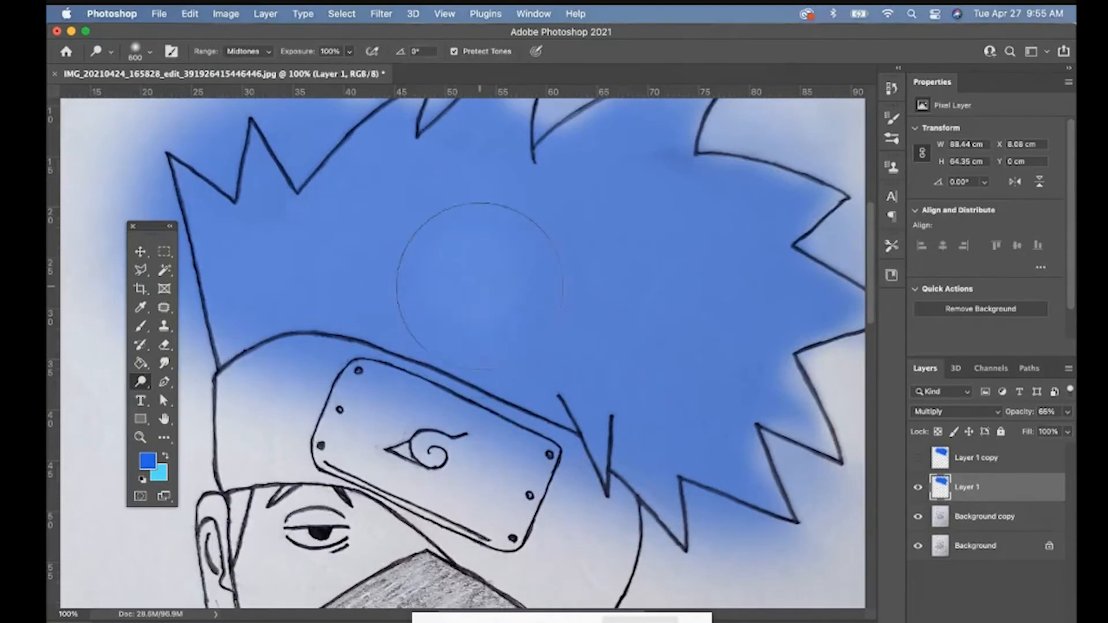
{"action": "left_click_drag", "start_coordinate": [473, 293], "coordinate": [472, 281]}
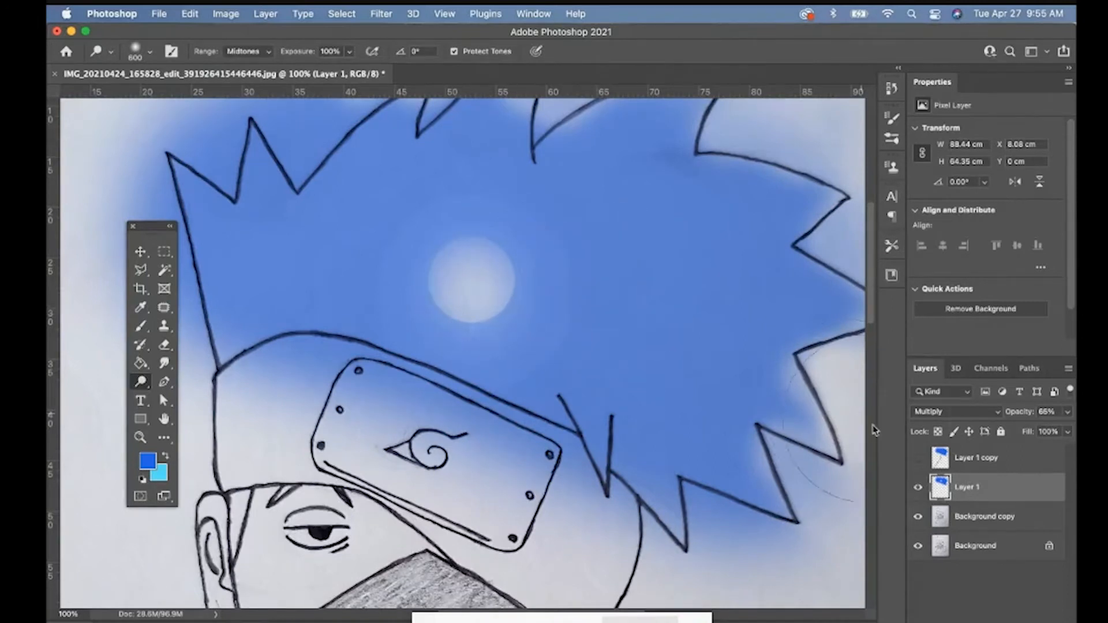
Step: Delete the dodged Layer 1, and show and select Layer 1 copy
{"action": "left_click_drag", "start_coordinate": [1018, 506], "coordinate": [1051, 609]}
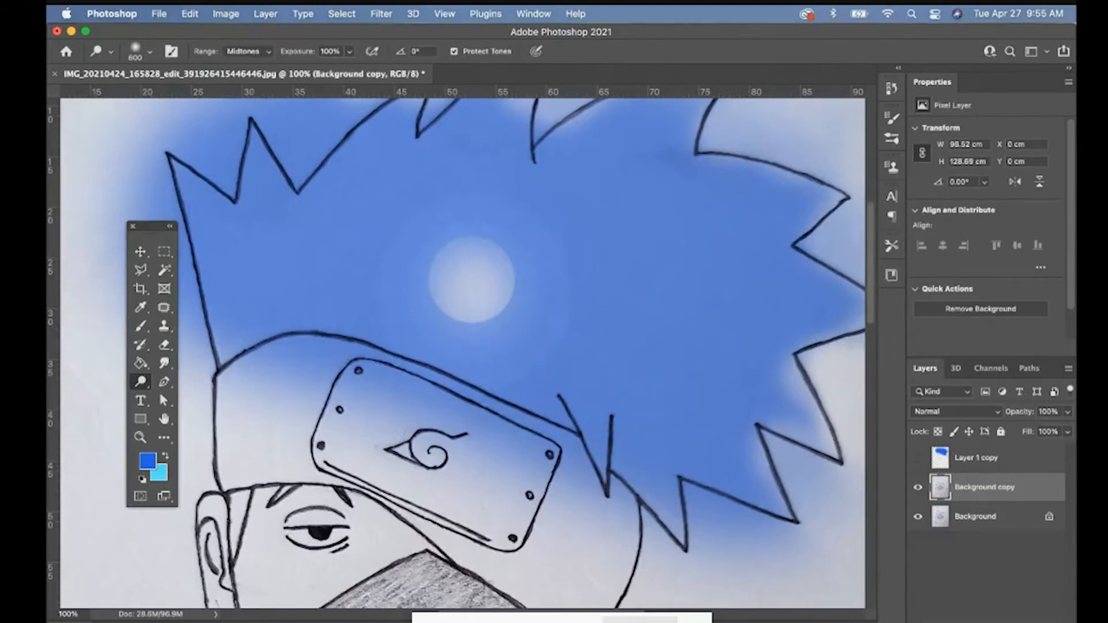
{"action": "left_click", "coordinate": [919, 459]}
{"action": "left_click", "coordinate": [988, 463]}
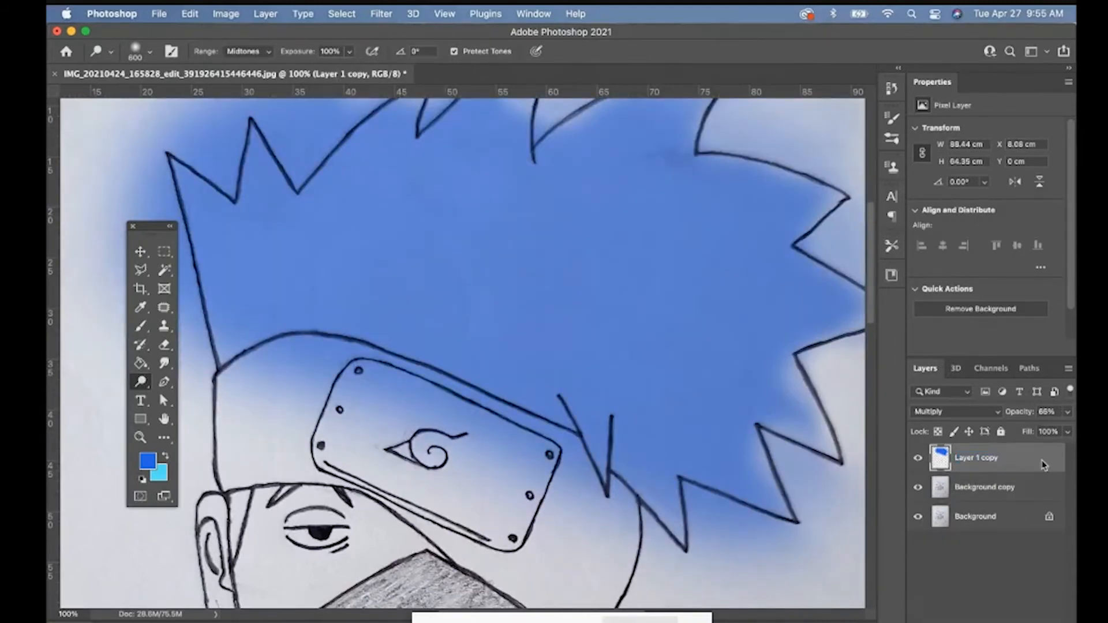
Step: Duplicate Layer 1 copy as a hidden backup and reselect Layer 1 copy
{"action": "key", "text": "super+j"}
{"action": "left_click", "coordinate": [918, 458]}
{"action": "left_click", "coordinate": [953, 489]}
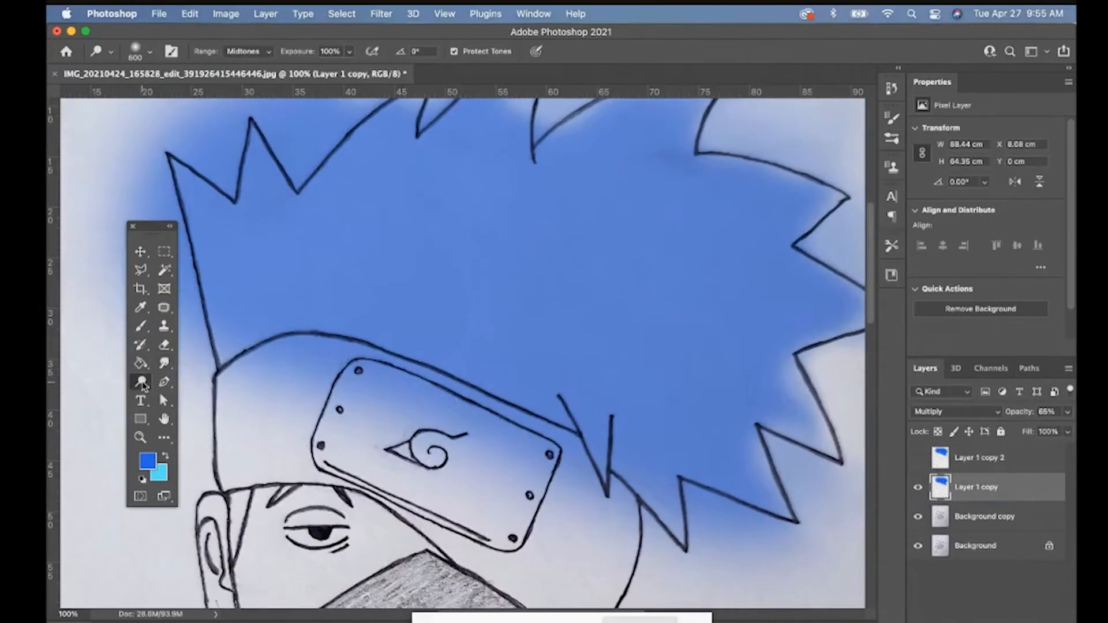
Step: Darken the blue hair along its left side, headband edge and lower spikes using the Burn tool enlarged to 400 px
{"action": "right_click", "coordinate": [141, 383]}
{"action": "left_click", "coordinate": [196, 398]}
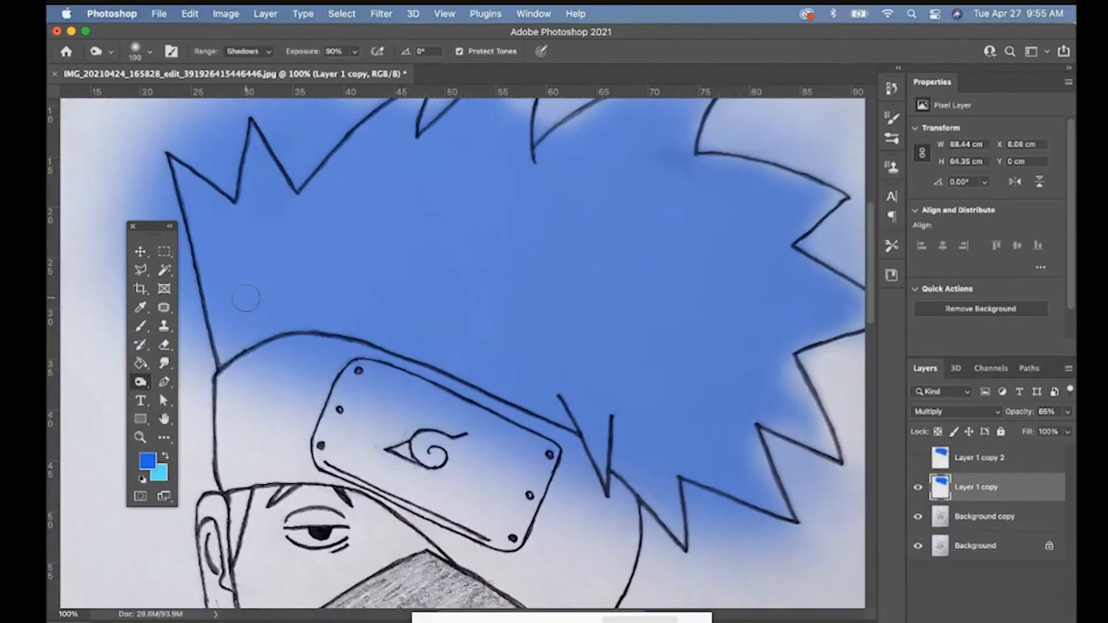
{"action": "key", "text": "bracketright"}
{"action": "key", "text": "bracketright"}
{"action": "key", "text": "bracketright"}
{"action": "key", "text": "bracketright"}
{"action": "key", "text": "bracketright"}
{"action": "key", "text": "bracketright"}
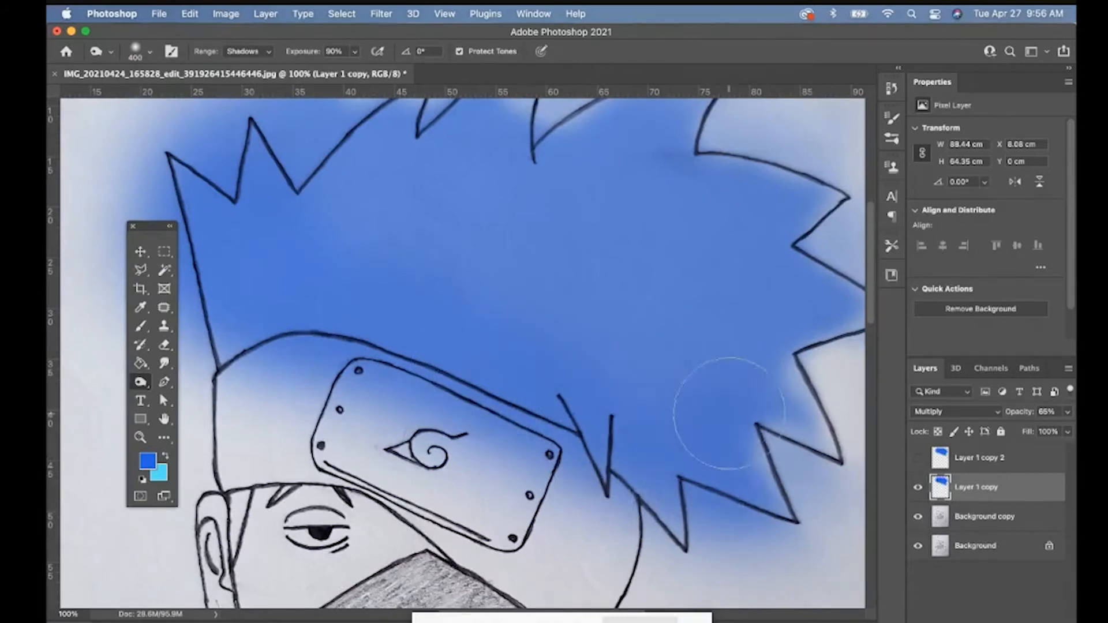
Step: Hide Layer 1 copy and add a new empty layer directly above Background copy
{"action": "key", "text": "z"}
{"action": "left_click", "coordinate": [574, 349], "text": "alt"}
{"action": "left_click", "coordinate": [575, 349], "text": "alt"}
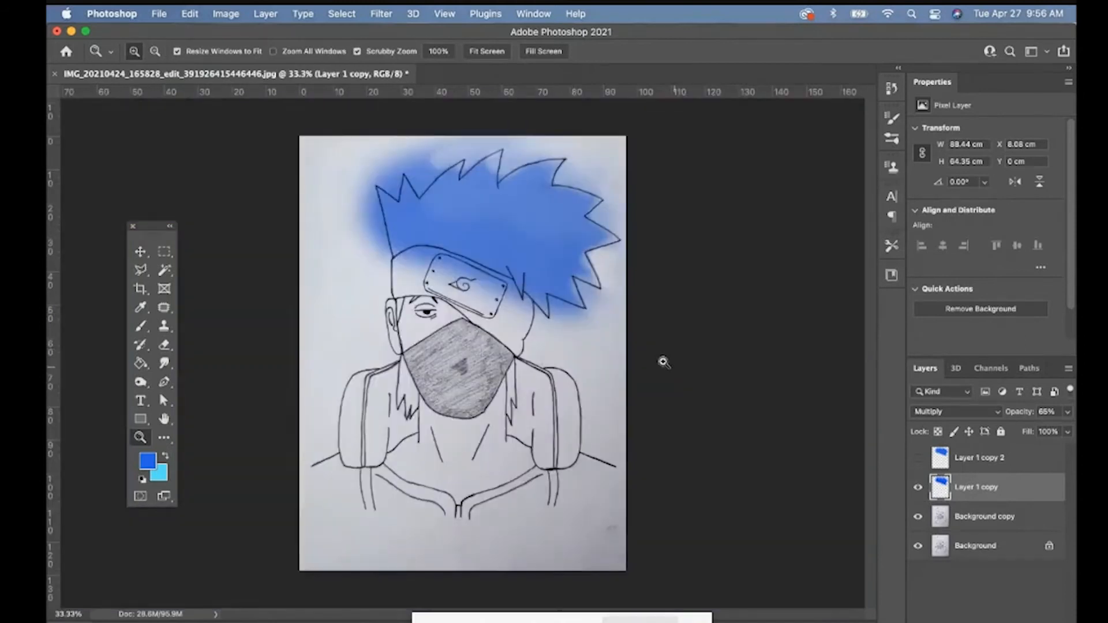
{"action": "left_click", "coordinate": [527, 249]}
{"action": "left_click", "coordinate": [527, 248]}
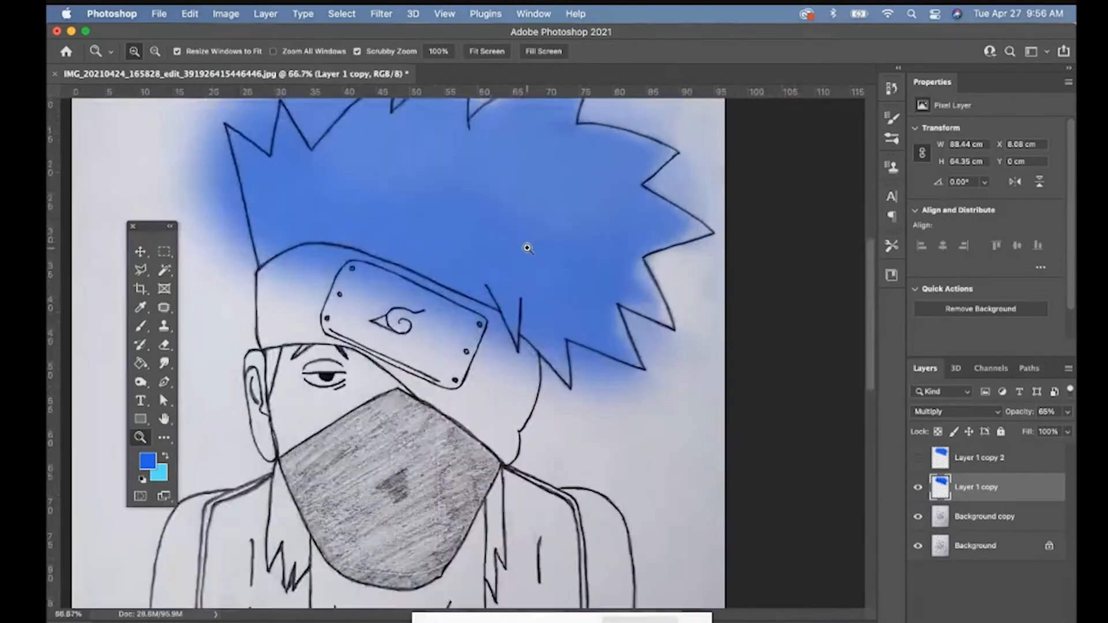
{"action": "left_click", "coordinate": [919, 490]}
{"action": "left_click", "coordinate": [491, 376]}
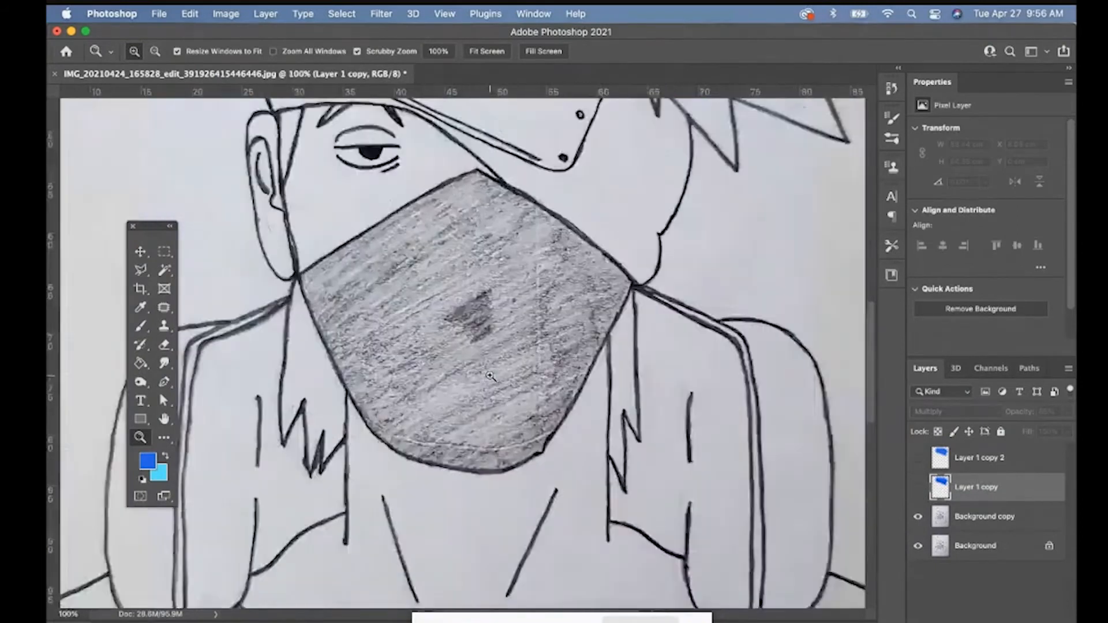
{"action": "left_click", "coordinate": [977, 519]}
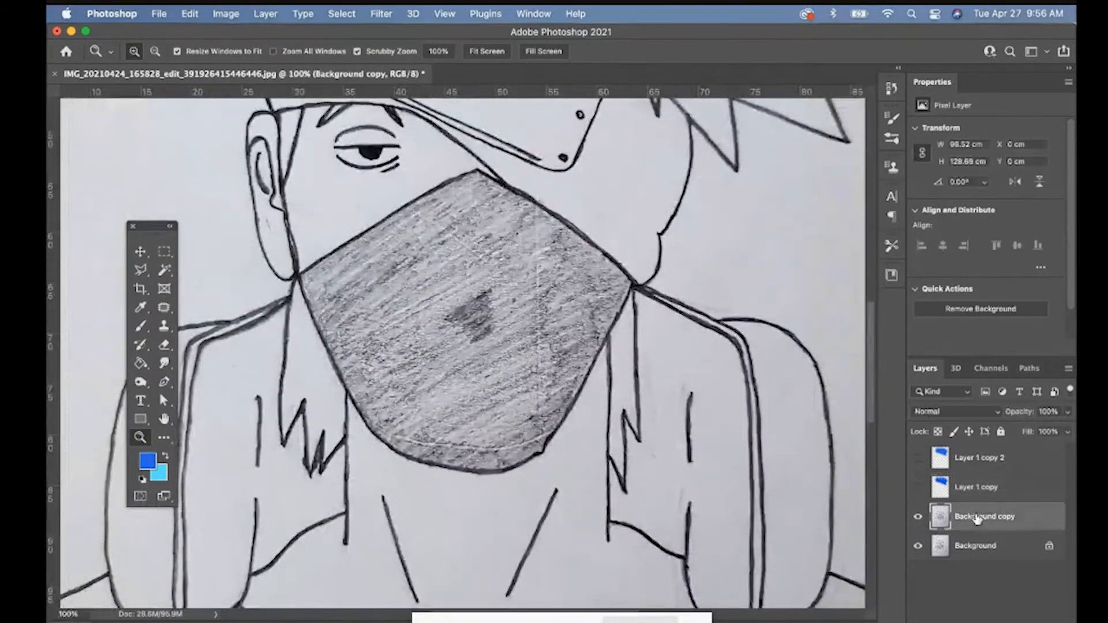
{"action": "key", "text": "super+shift+alt+n"}
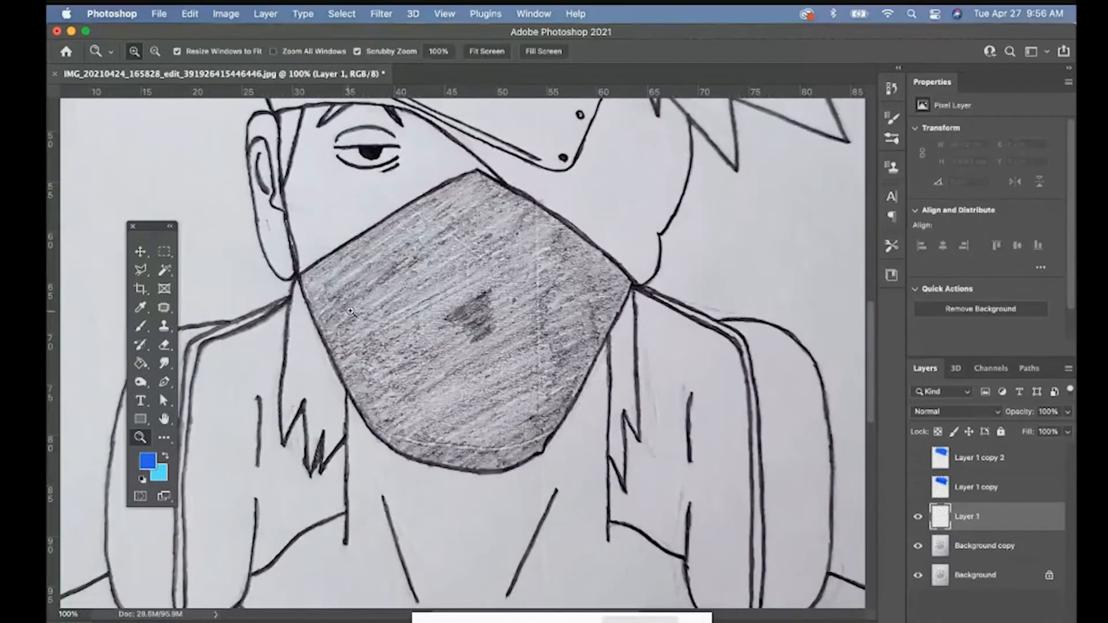
Step: Change the foreground colour from blue to a bright orange-red, f63110
{"action": "left_click", "coordinate": [147, 461]}
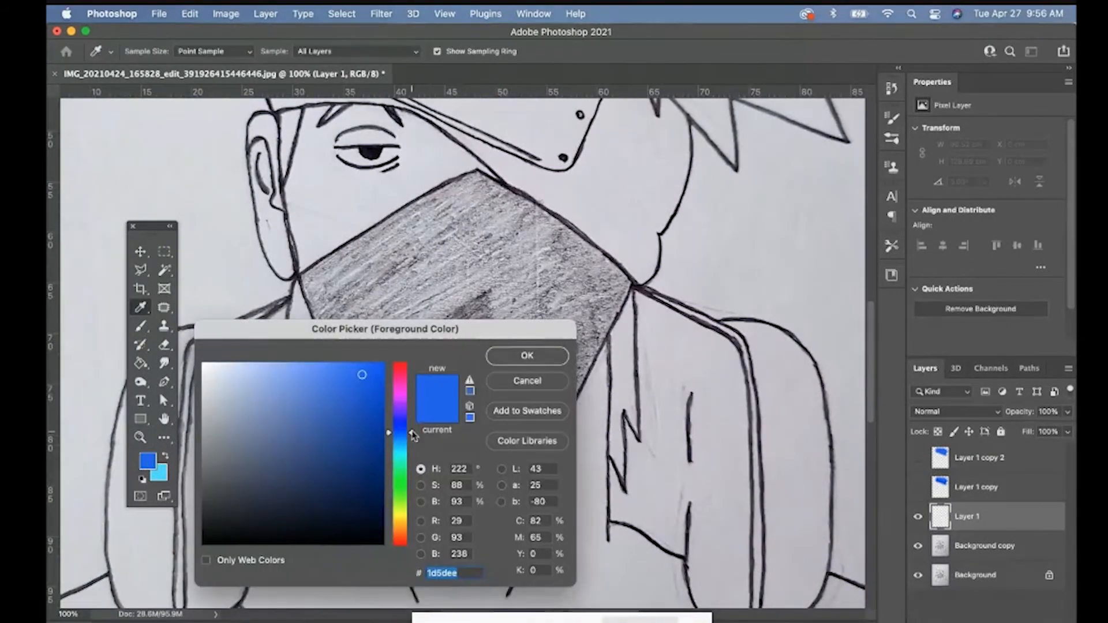
{"action": "left_click", "coordinate": [403, 378]}
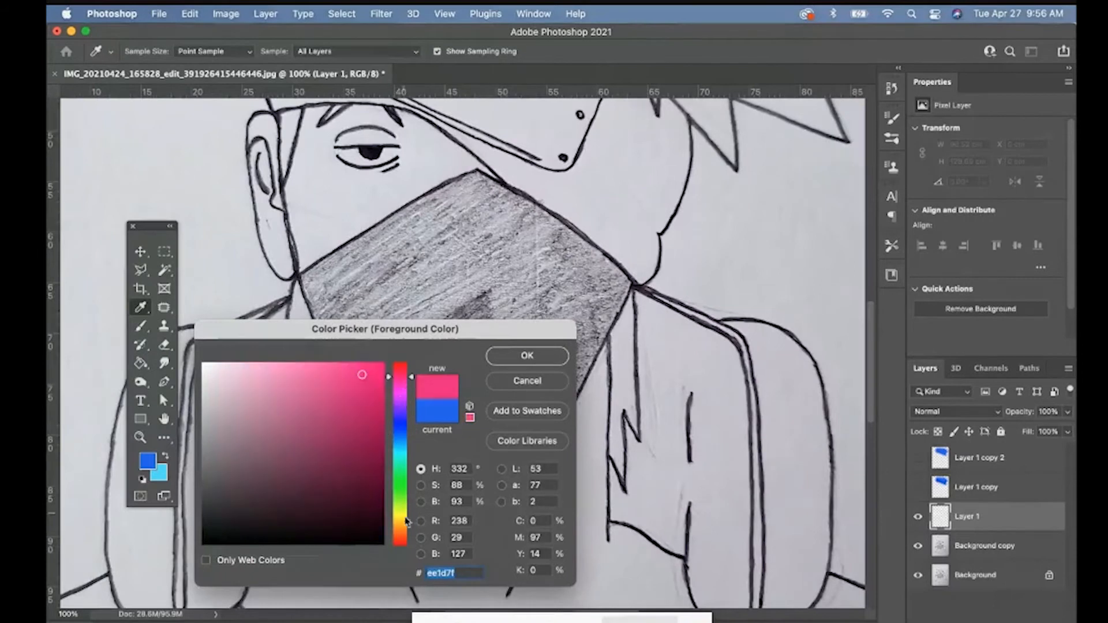
{"action": "left_click", "coordinate": [408, 542]}
{"action": "left_click_drag", "start_coordinate": [371, 426], "coordinate": [372, 368]}
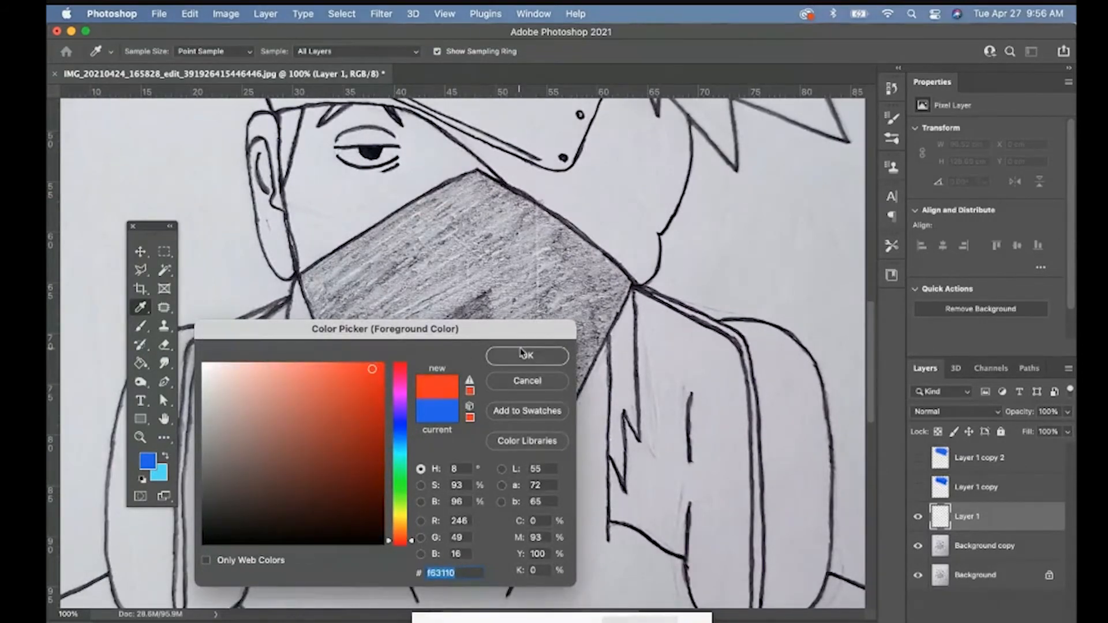
{"action": "key", "text": "Return"}
Step: Paint over the mask on Layer 1 in orange-red with the 700 px soft brush, keeping the layer's blend mode at Normal
{"action": "left_click", "coordinate": [138, 327]}
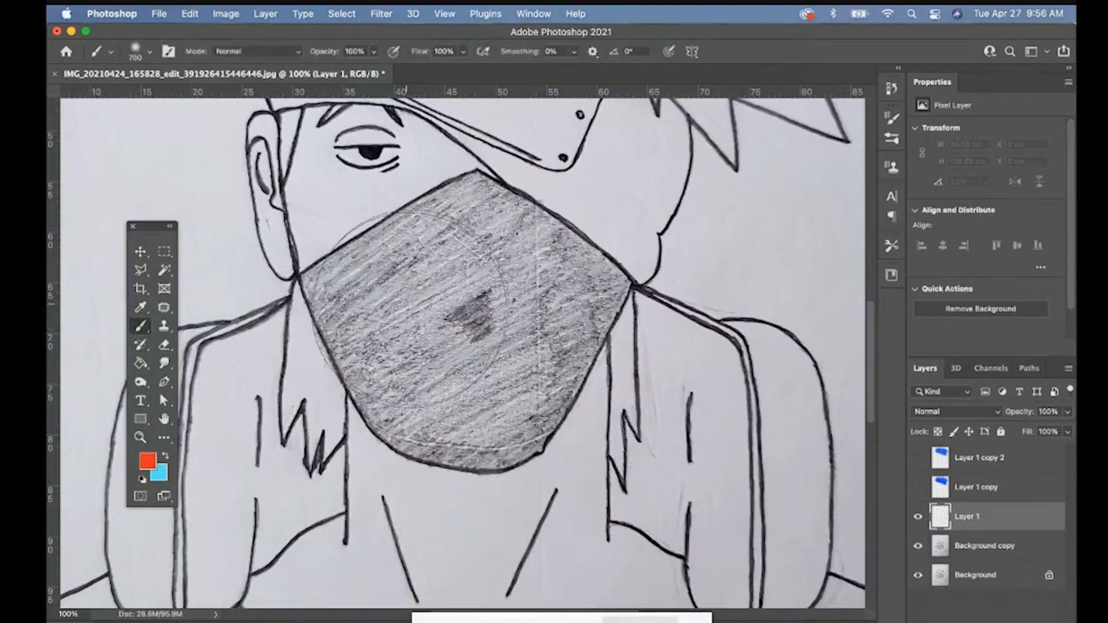
{"action": "mouse_move", "coordinate": [413, 326]}
{"action": "left_mouse_down"}
{"action": "mouse_move", "coordinate": [459, 363]}
{"action": "mouse_move", "coordinate": [486, 359]}
{"action": "mouse_move", "coordinate": [514, 329]}
{"action": "mouse_move", "coordinate": [471, 263]}
{"action": "mouse_move", "coordinate": [412, 286]}
{"action": "mouse_move", "coordinate": [376, 331]}
{"action": "mouse_move", "coordinate": [420, 385]}
{"action": "mouse_move", "coordinate": [536, 341]}
{"action": "left_mouse_up"}
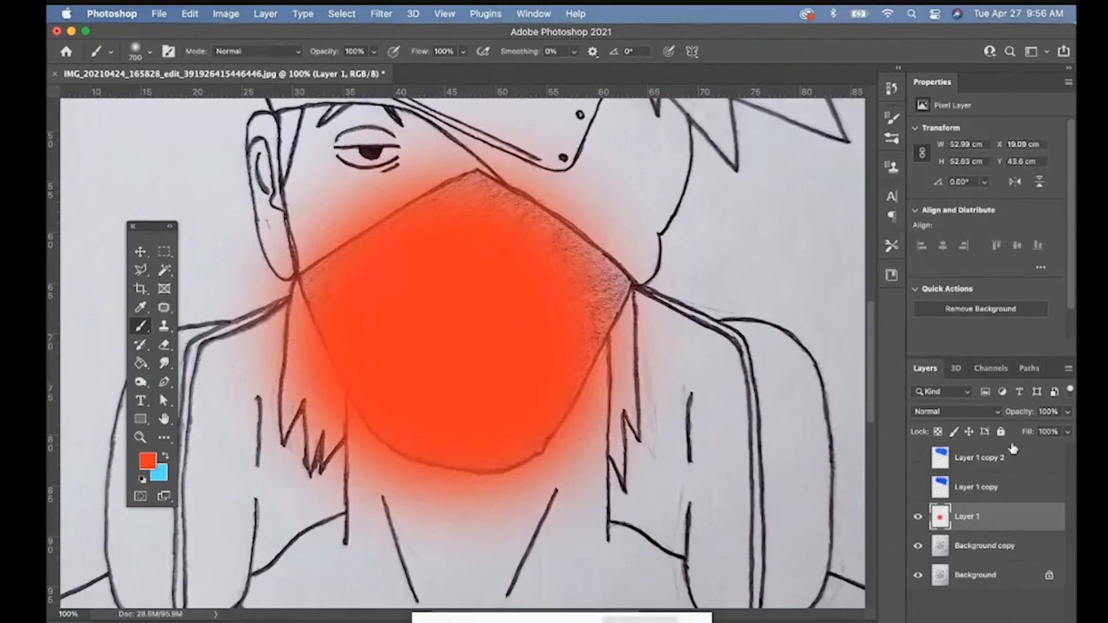
{"action": "left_click", "coordinate": [975, 412]}
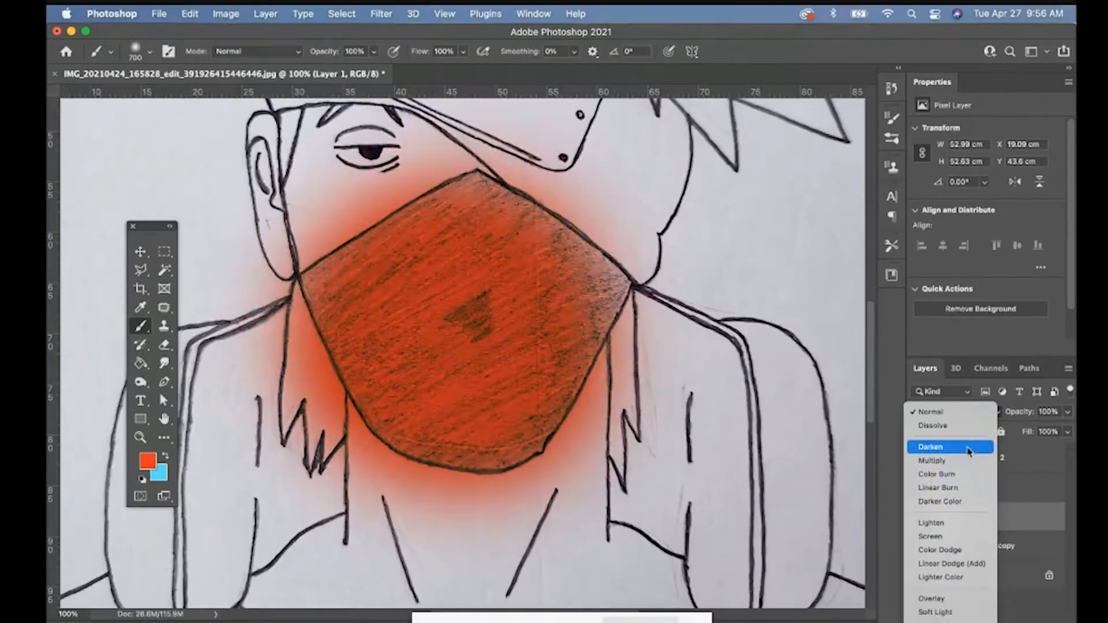
{"action": "left_click", "coordinate": [967, 414]}
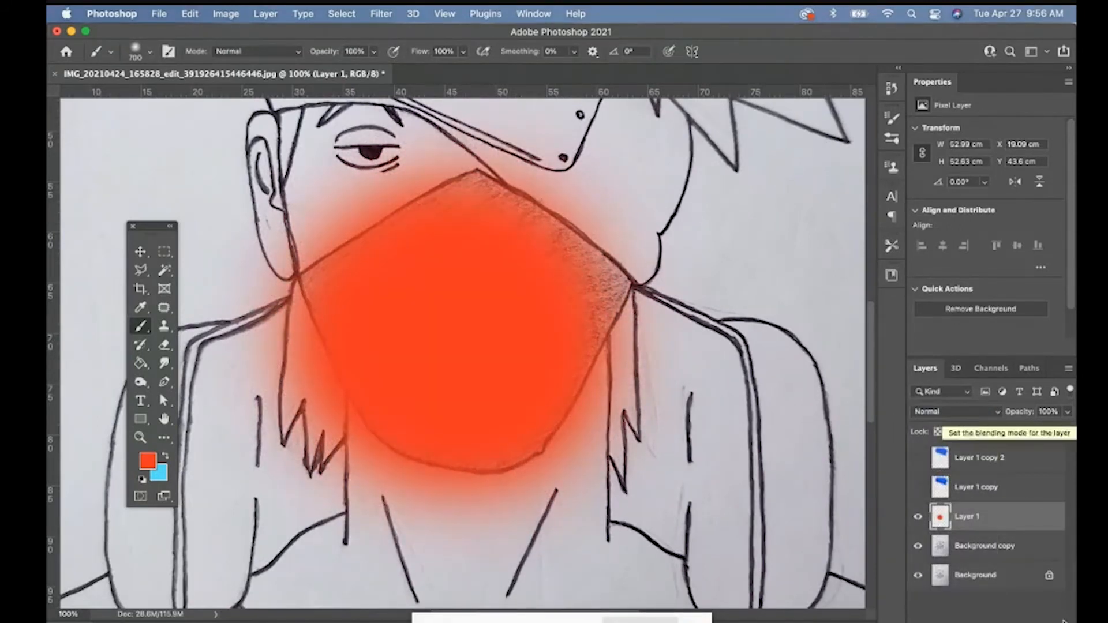
Step: Add a new layer above Layer 1 and set the foreground colour to pale pink, f5bbb2
{"action": "left_click", "coordinate": [1061, 622]}
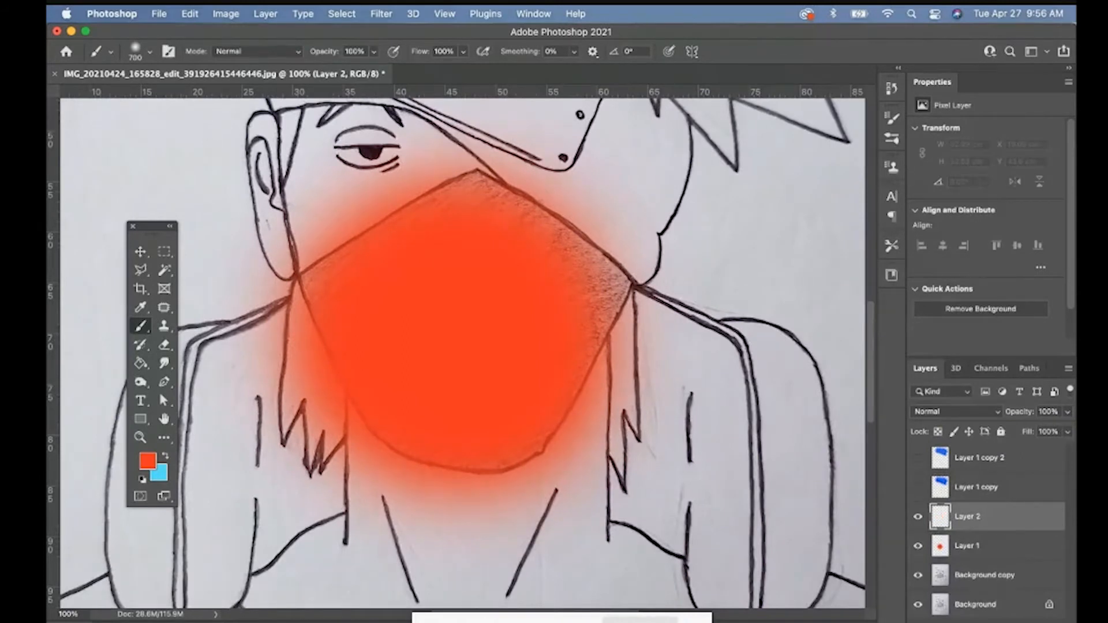
{"action": "left_click", "coordinate": [148, 460]}
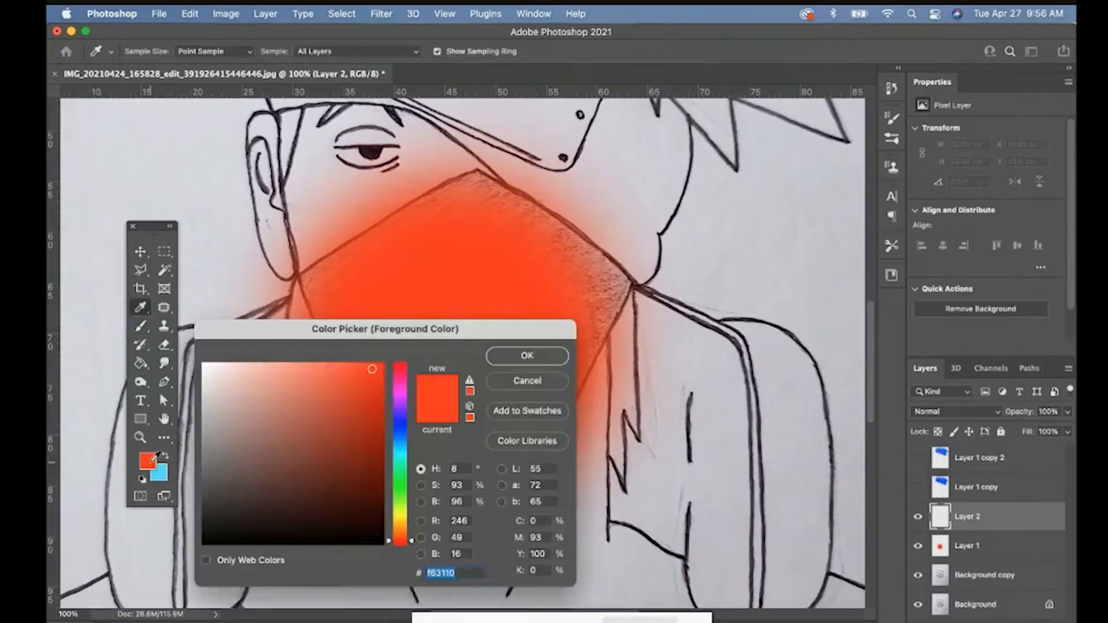
{"action": "mouse_move", "coordinate": [287, 386]}
{"action": "left_mouse_down"}
{"action": "mouse_move", "coordinate": [237, 370]}
{"action": "mouse_move", "coordinate": [252, 370]}
{"action": "left_mouse_up"}
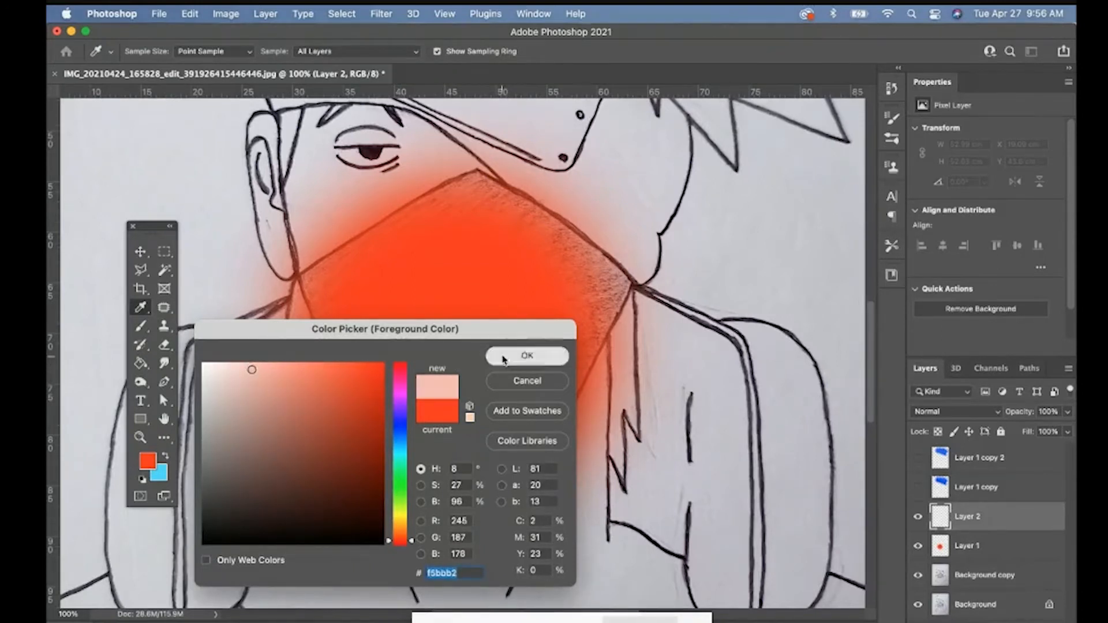
{"action": "left_click", "coordinate": [527, 356]}
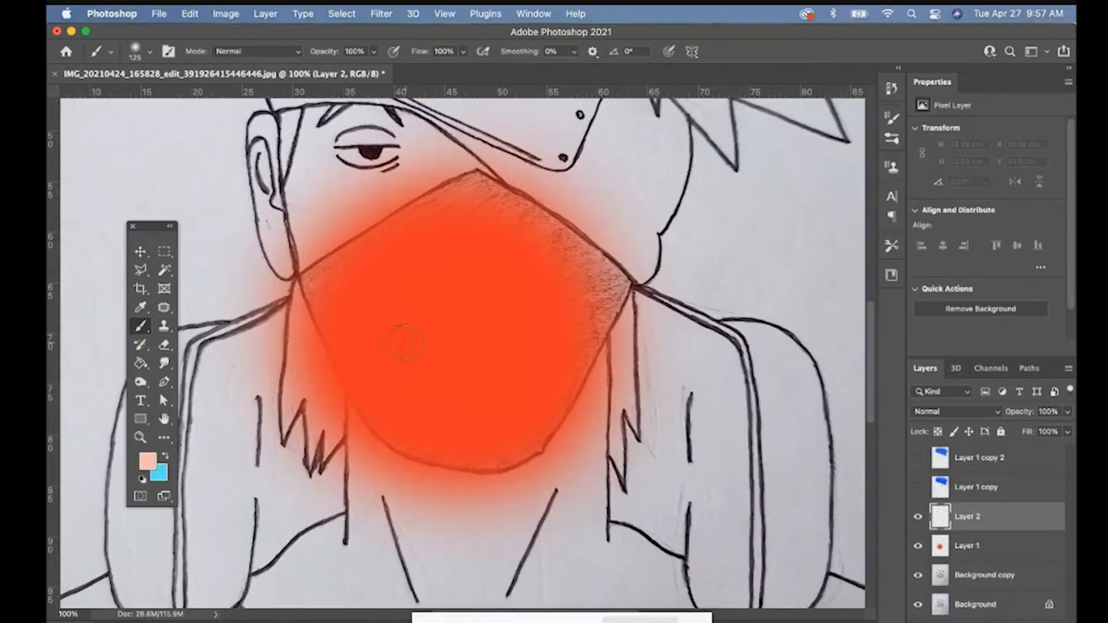
Step: Paint a pale pink highlight along the mask's upper and left edges with a 125 px brush and lower Layer 2's opacity to 66%
{"action": "mouse_move", "coordinate": [322, 295]}
{"action": "left_mouse_down"}
{"action": "mouse_move", "coordinate": [393, 407]}
{"action": "mouse_move", "coordinate": [335, 302]}
{"action": "mouse_move", "coordinate": [386, 249]}
{"action": "left_mouse_up"}
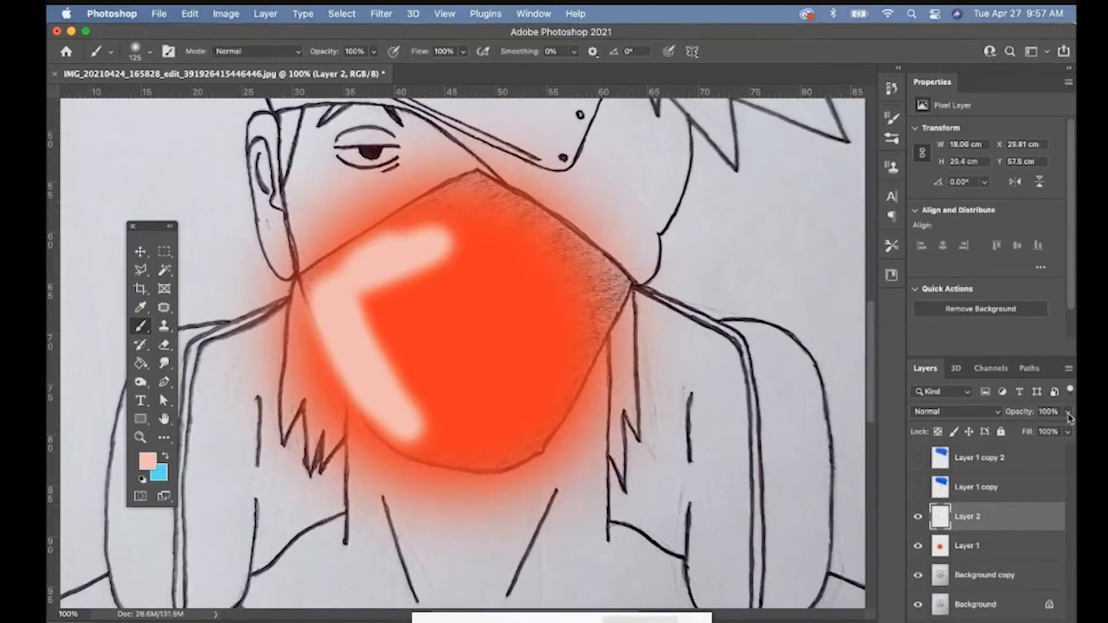
{"action": "left_click", "coordinate": [1068, 417]}
{"action": "left_click_drag", "start_coordinate": [1048, 431], "coordinate": [1041, 432]}
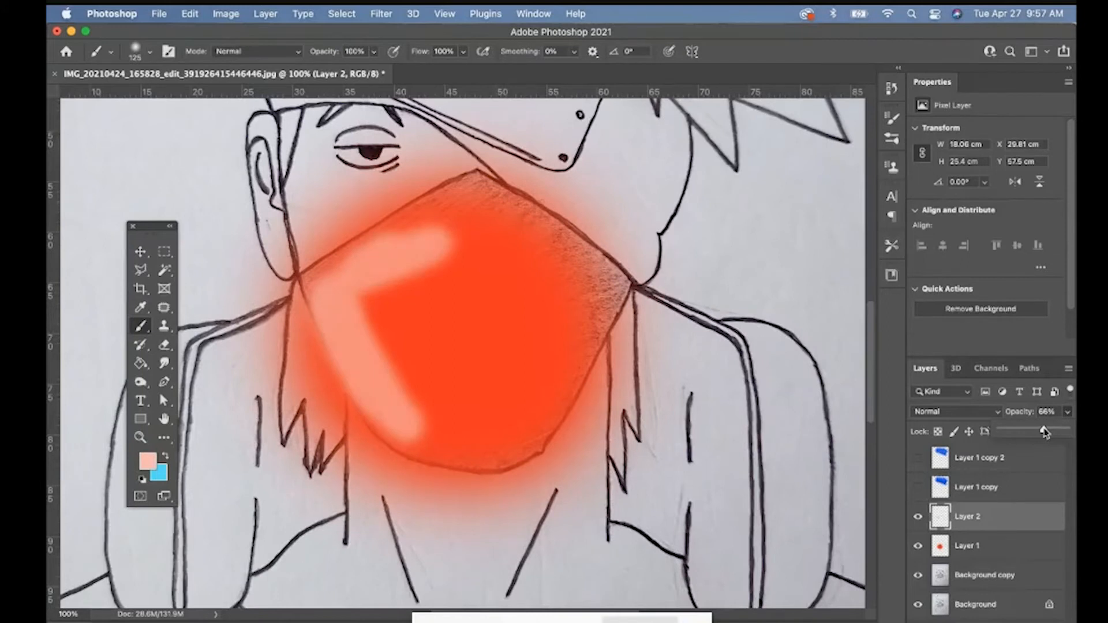
Step: Smudge the inner edges of the pink highlight toward the mask's centre using the 500 px Smudge tool at 26% strength
{"action": "left_click", "coordinate": [164, 362]}
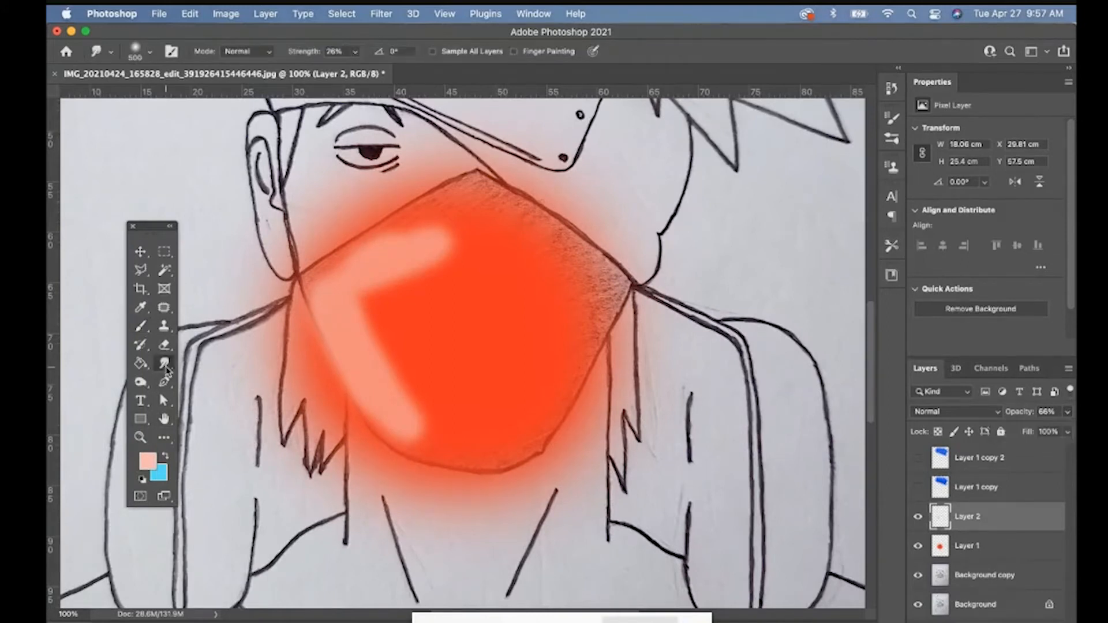
{"action": "left_click", "coordinate": [213, 389]}
{"action": "mouse_move", "coordinate": [395, 353]}
{"action": "left_mouse_down"}
{"action": "mouse_move", "coordinate": [421, 346]}
{"action": "mouse_move", "coordinate": [396, 366]}
{"action": "mouse_move", "coordinate": [409, 349]}
{"action": "mouse_move", "coordinate": [406, 369]}
{"action": "left_mouse_up"}
{"action": "left_click_drag", "start_coordinate": [423, 285], "coordinate": [450, 234]}
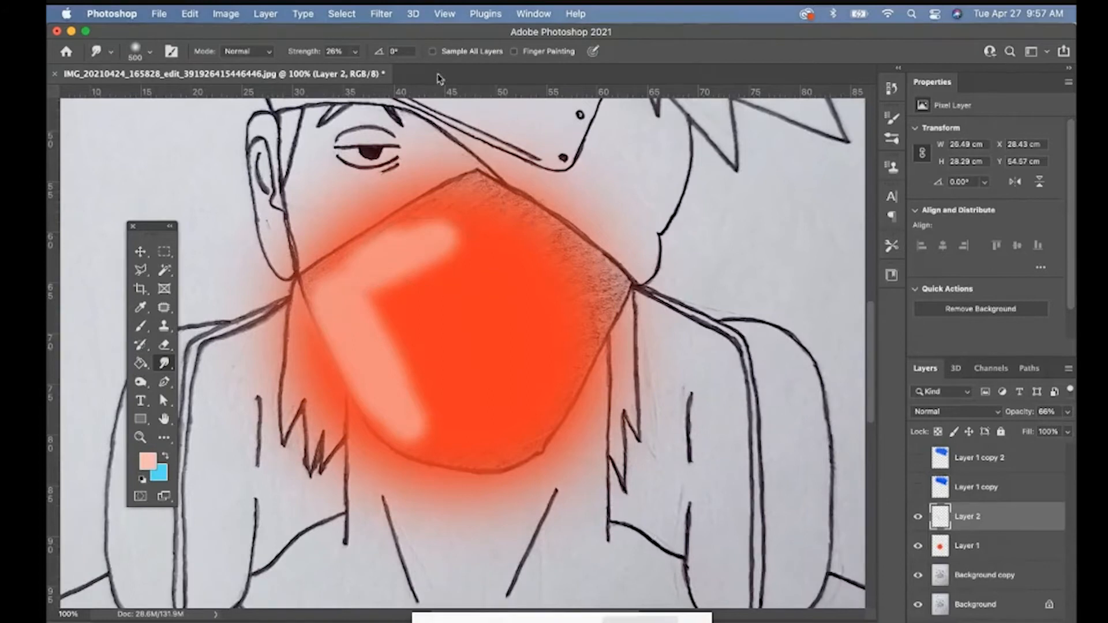
{"action": "left_click", "coordinate": [381, 13]}
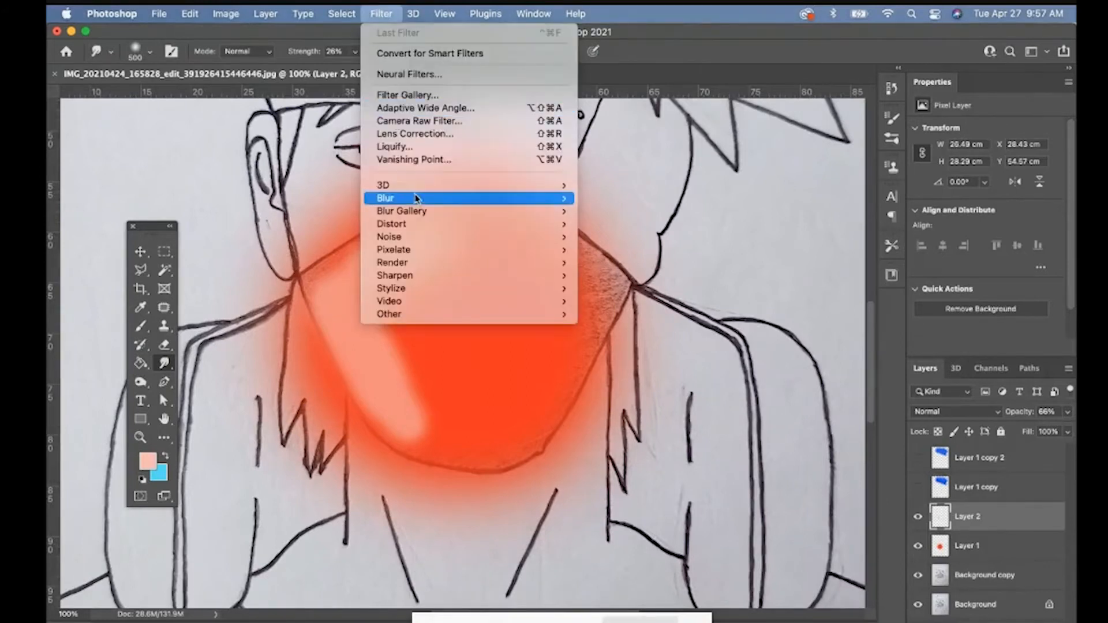
{"action": "mouse_move", "coordinate": [416, 199]}
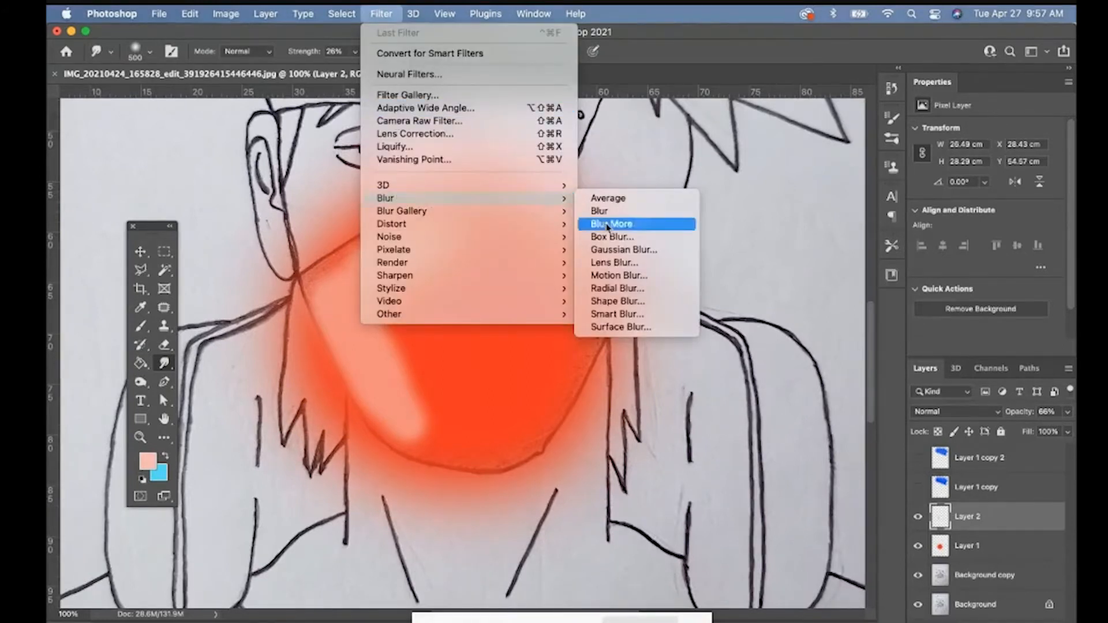
{"action": "left_click", "coordinate": [624, 250]}
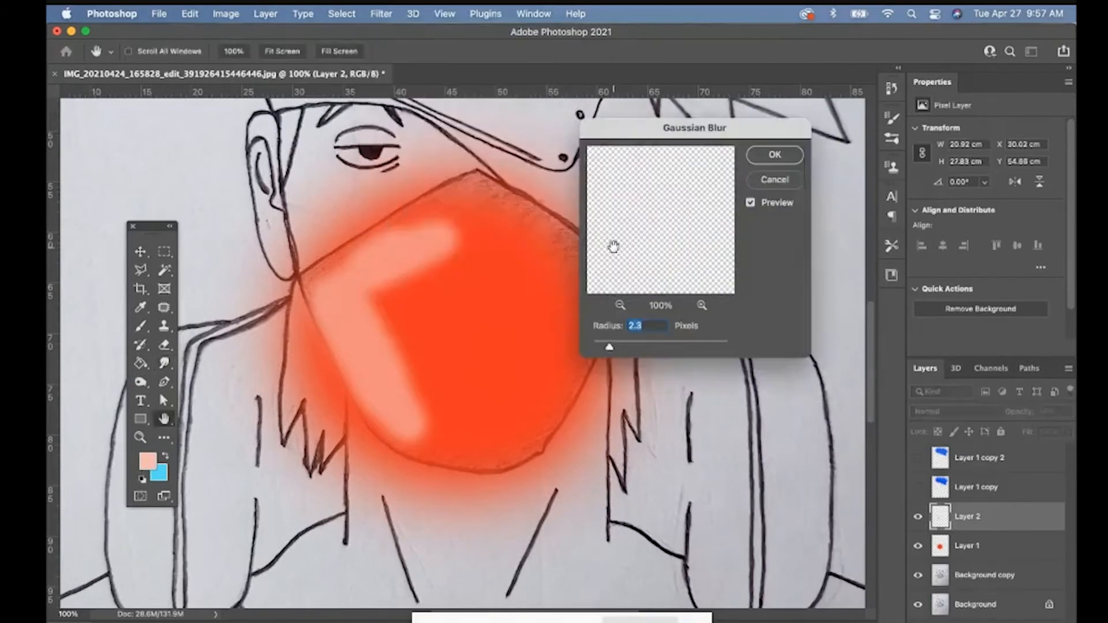
{"action": "left_click_drag", "start_coordinate": [609, 347], "coordinate": [651, 348]}
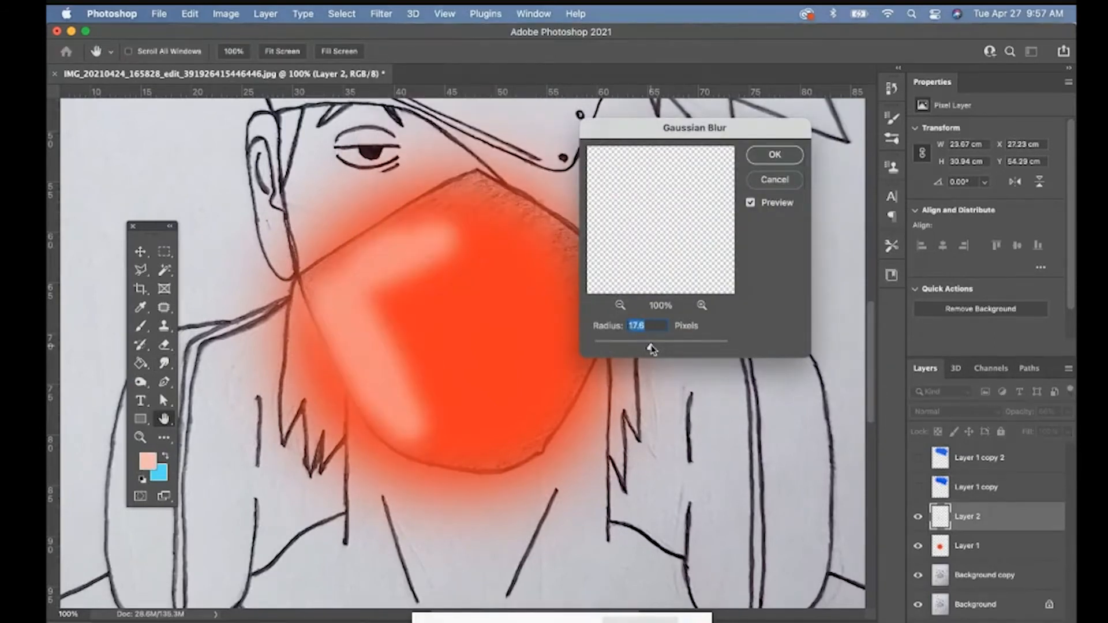
{"action": "left_click", "coordinate": [775, 179]}
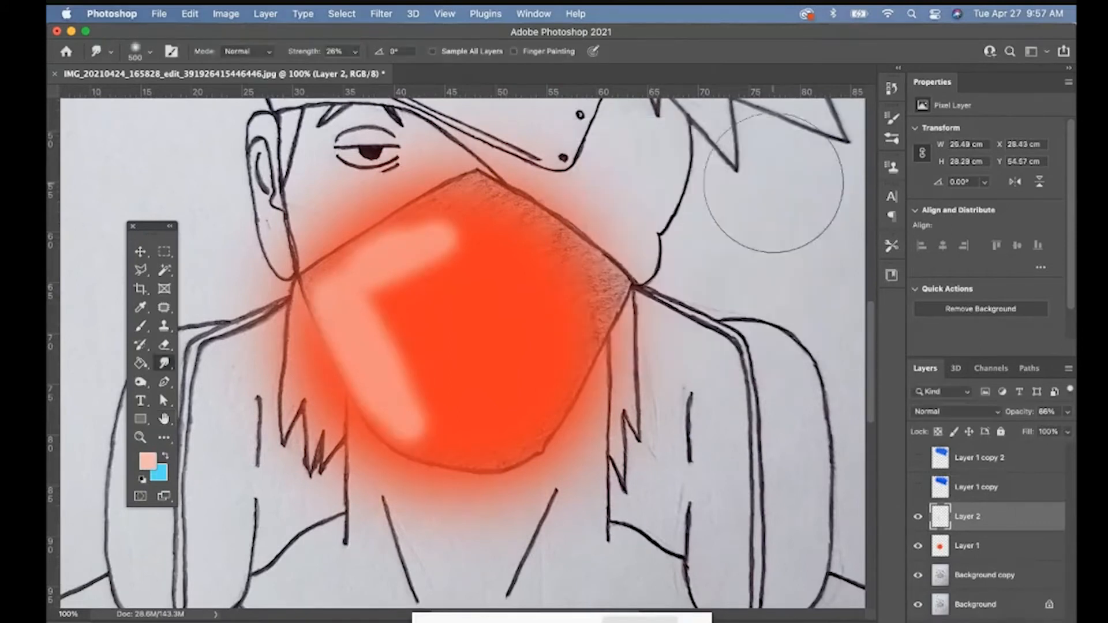
Step: Soften the pink highlight on Layer 2 with a Motion Blur at a -89° angle and a distance of 129 pixels
{"action": "left_click", "coordinate": [375, 15]}
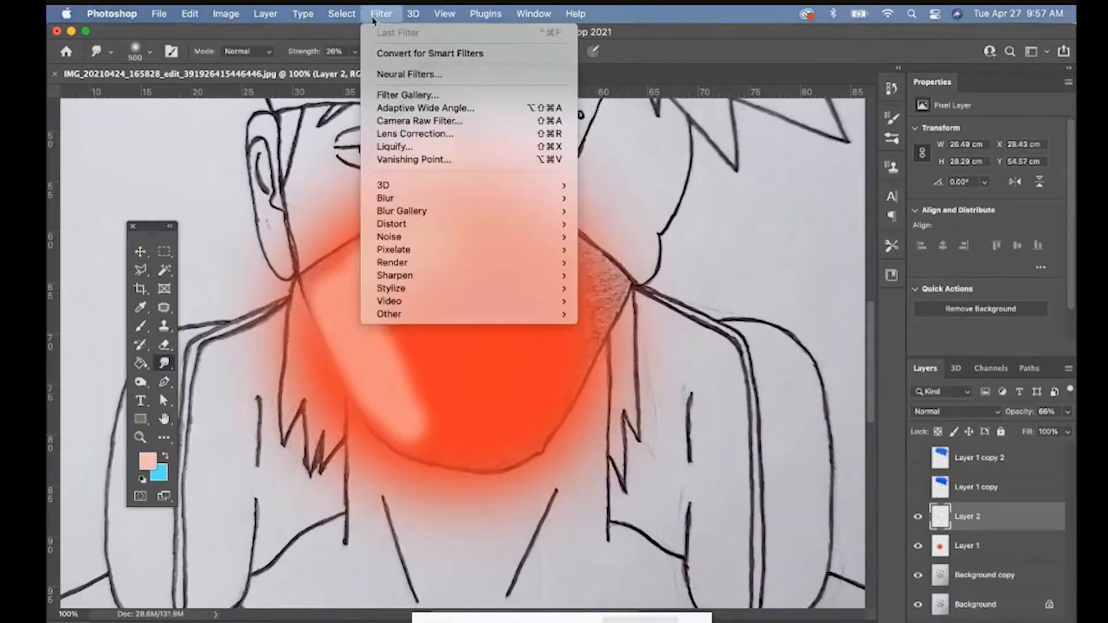
{"action": "mouse_move", "coordinate": [388, 204]}
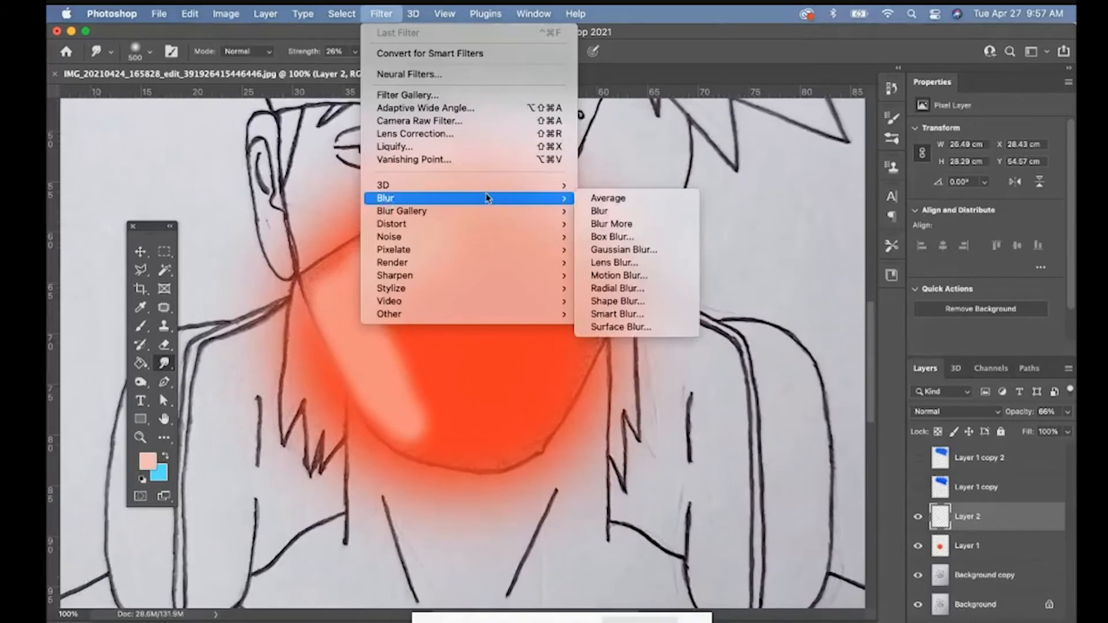
{"action": "left_click", "coordinate": [629, 276]}
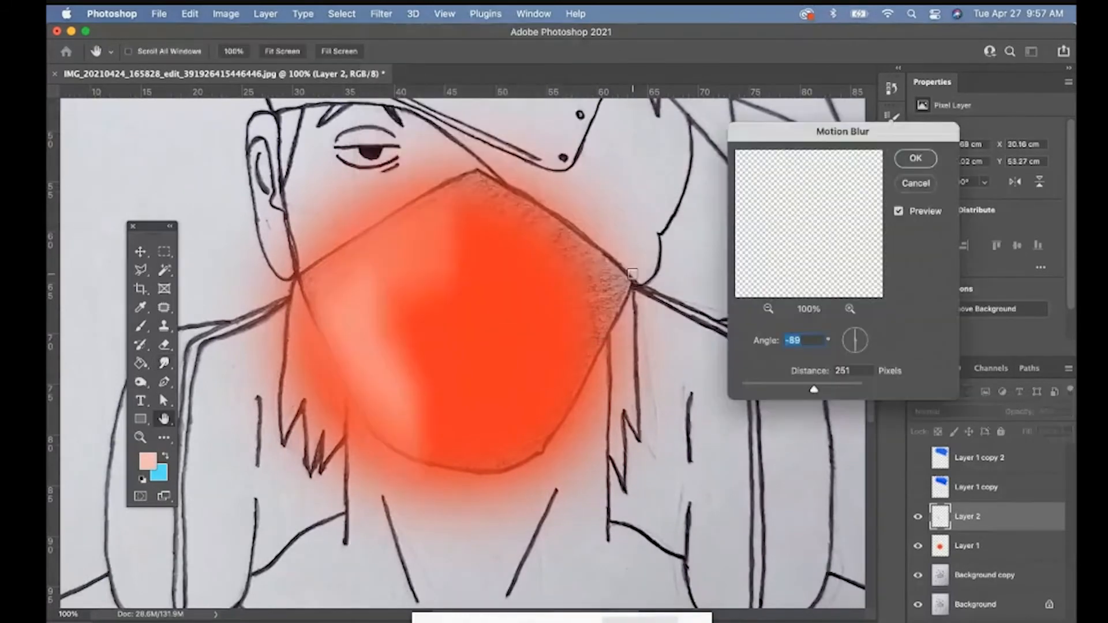
{"action": "left_click", "coordinate": [777, 389]}
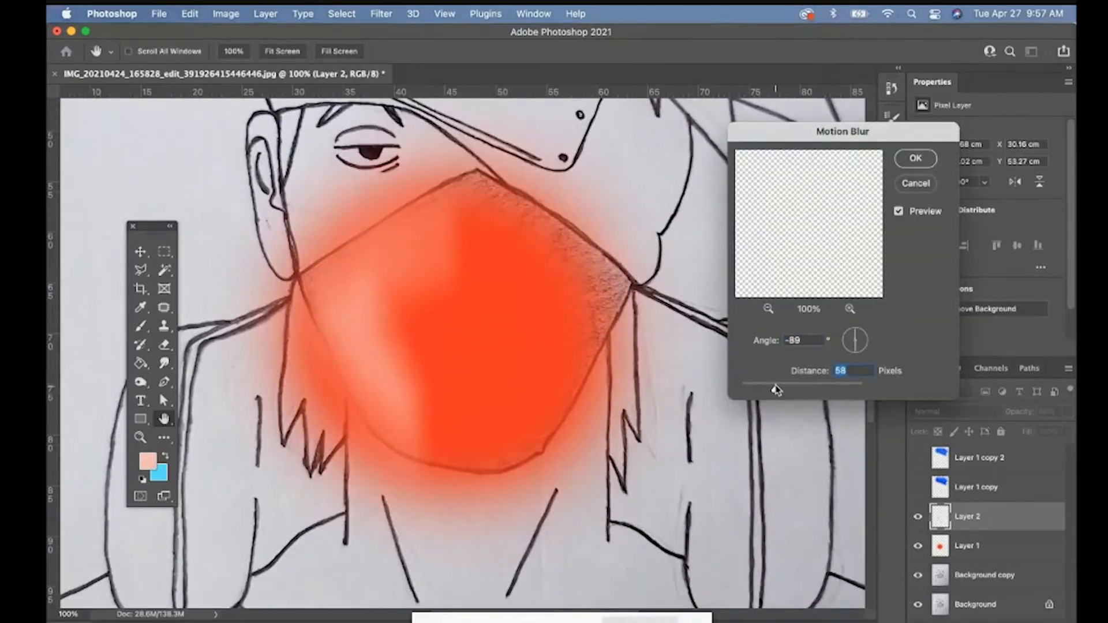
{"action": "left_click_drag", "start_coordinate": [777, 389], "coordinate": [790, 392]}
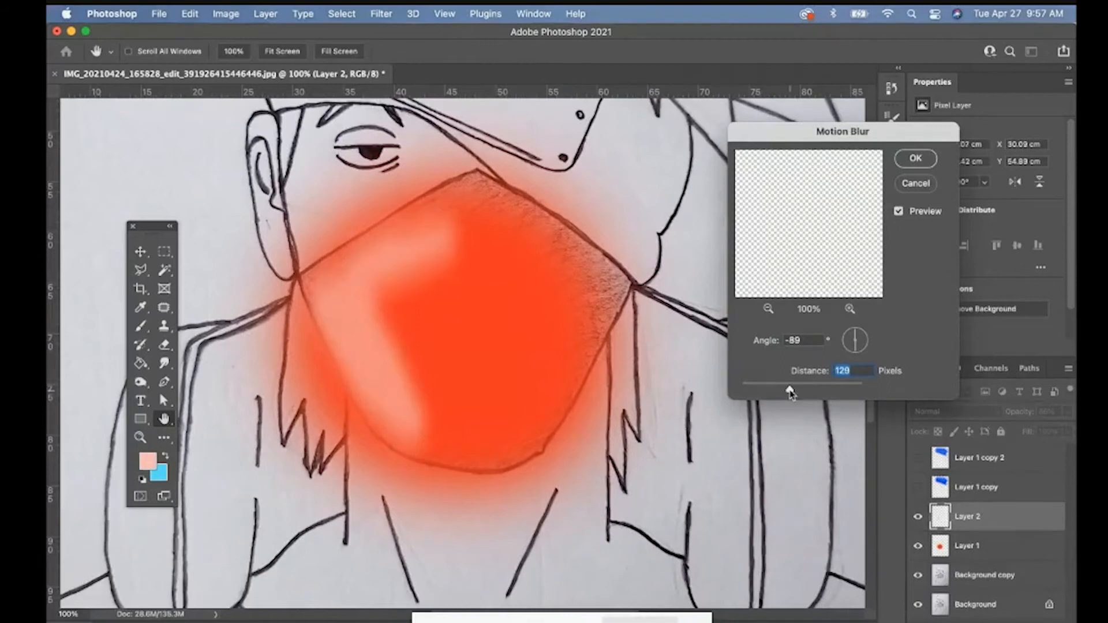
{"action": "left_click", "coordinate": [916, 158]}
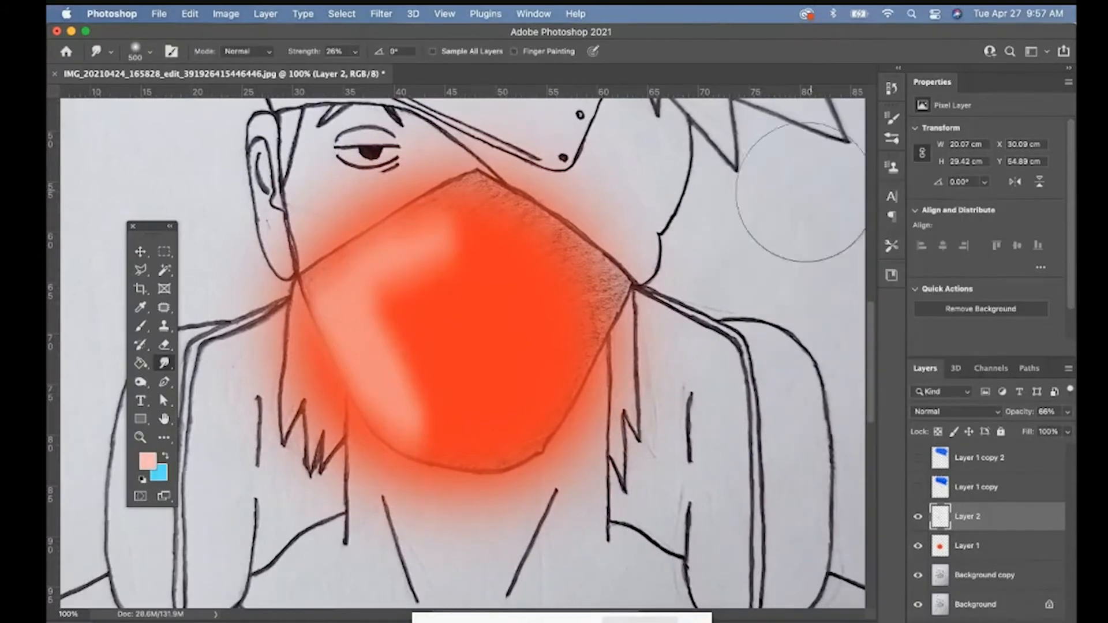
Step: Merge the highlight on Layer 2 down into the red mask on Layer 1
{"action": "key", "text": "z"}
{"action": "left_click", "coordinate": [441, 293], "text": "alt"}
{"action": "left_click", "coordinate": [444, 299], "text": "alt"}
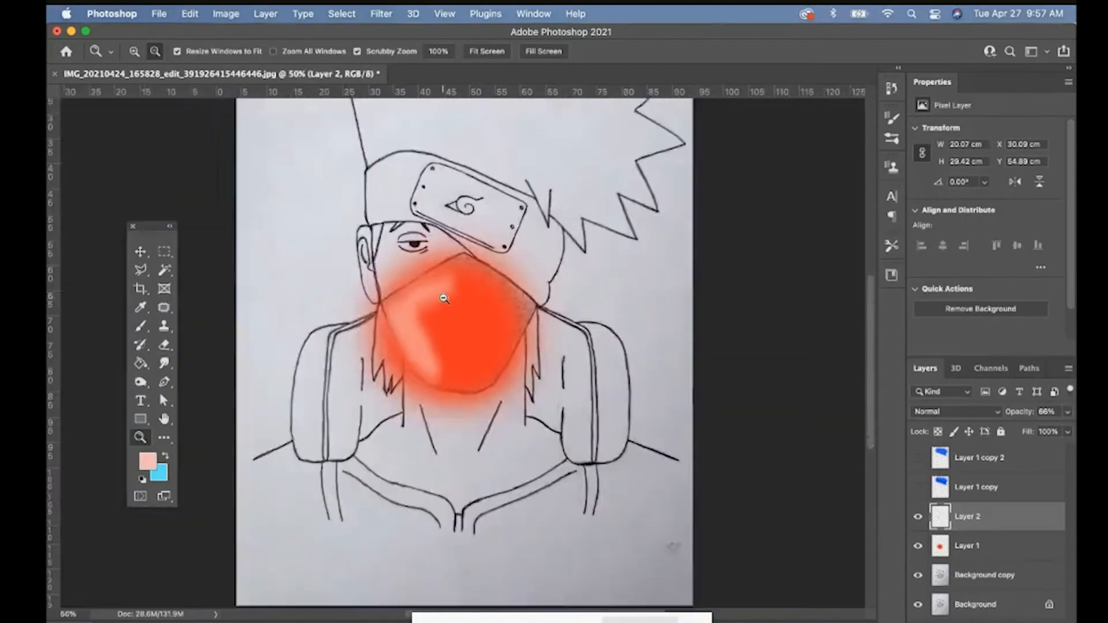
{"action": "left_click", "coordinate": [444, 299], "text": "alt"}
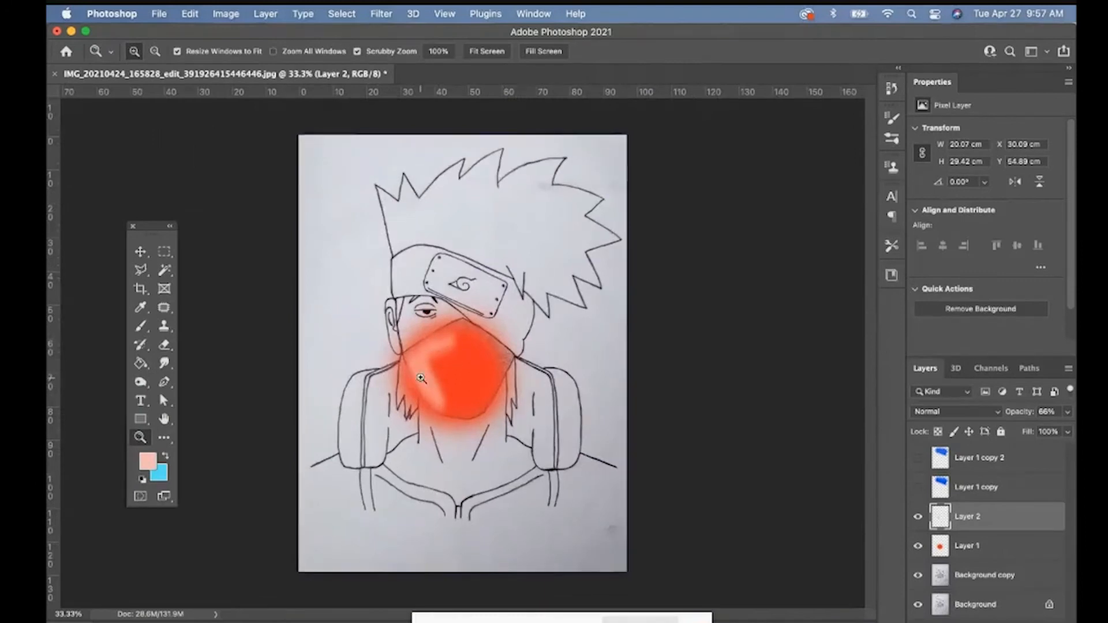
{"action": "left_click", "coordinate": [421, 378]}
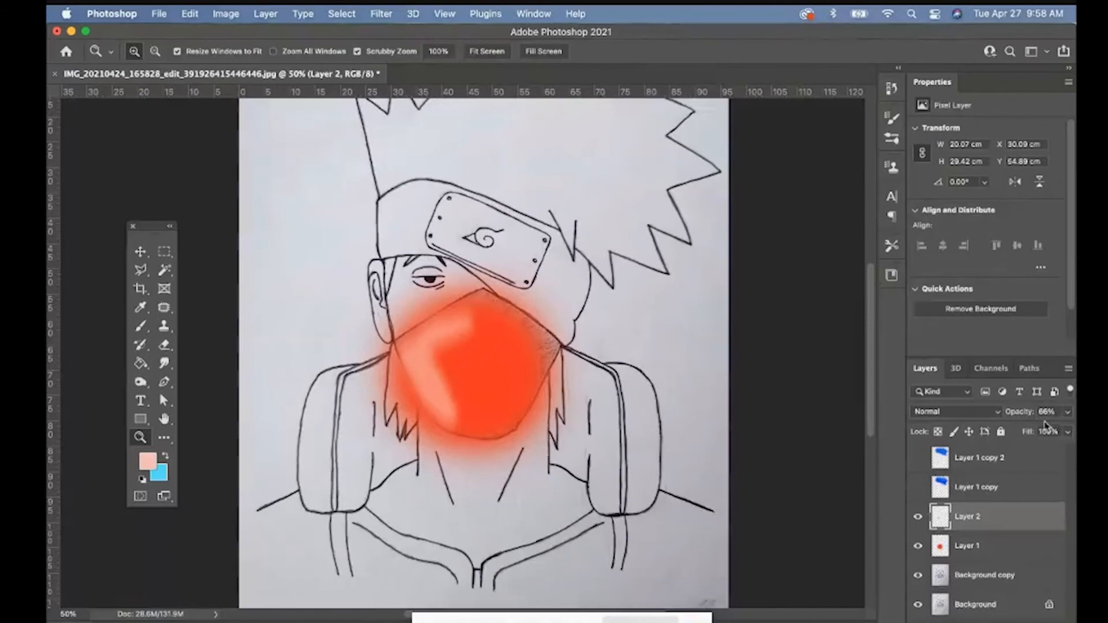
{"action": "right_click", "coordinate": [994, 523]}
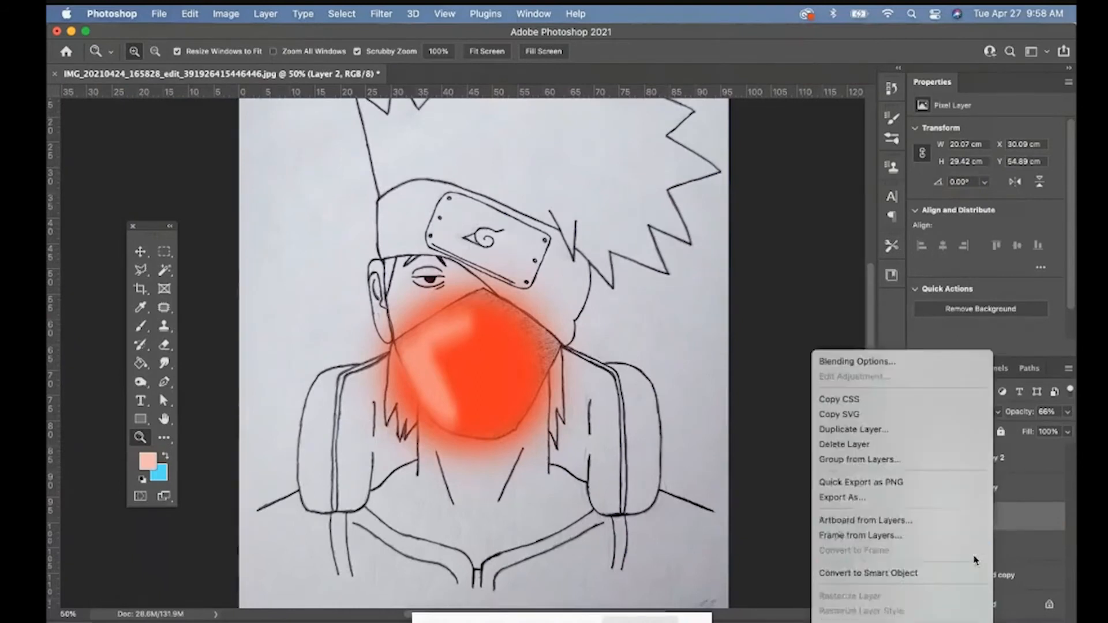
{"action": "scroll", "coordinate": [976, 560], "scroll_direction": "down", "scroll_amount": 8}
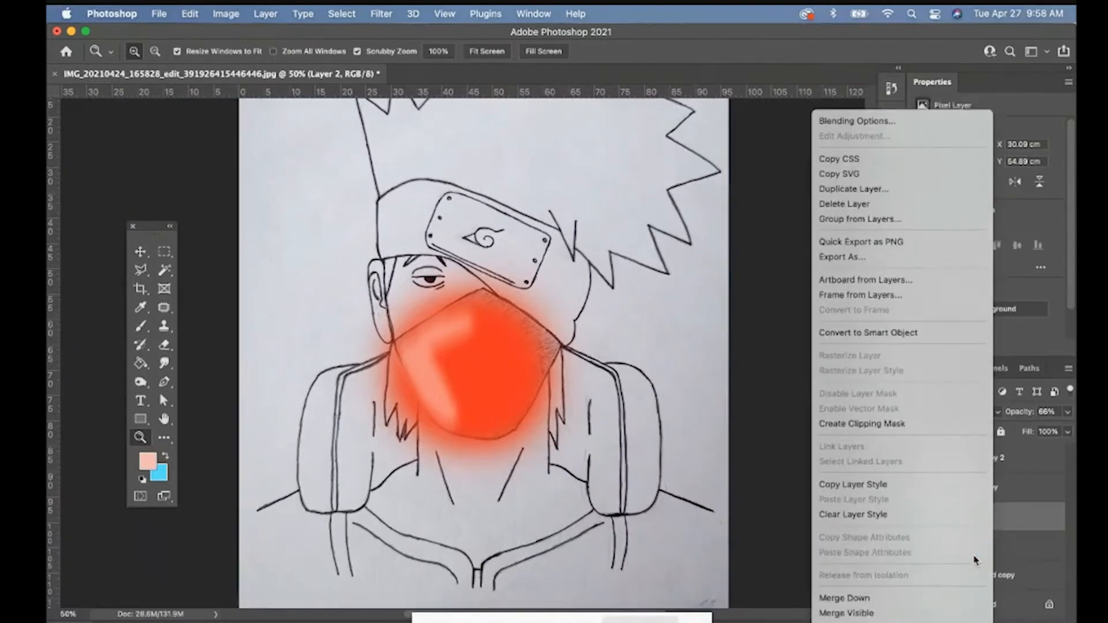
{"action": "left_click", "coordinate": [960, 586]}
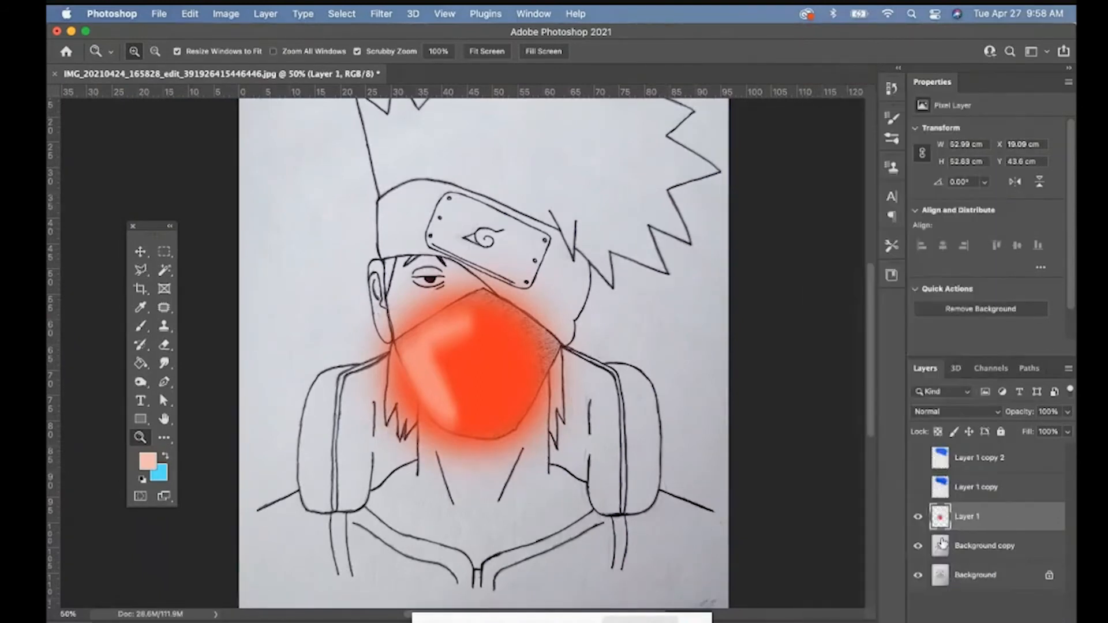
Step: Smudge the inner edges of the pink highlight into the red mask using the 500 px Smudge tool at 51% strength
{"action": "left_click", "coordinate": [467, 388]}
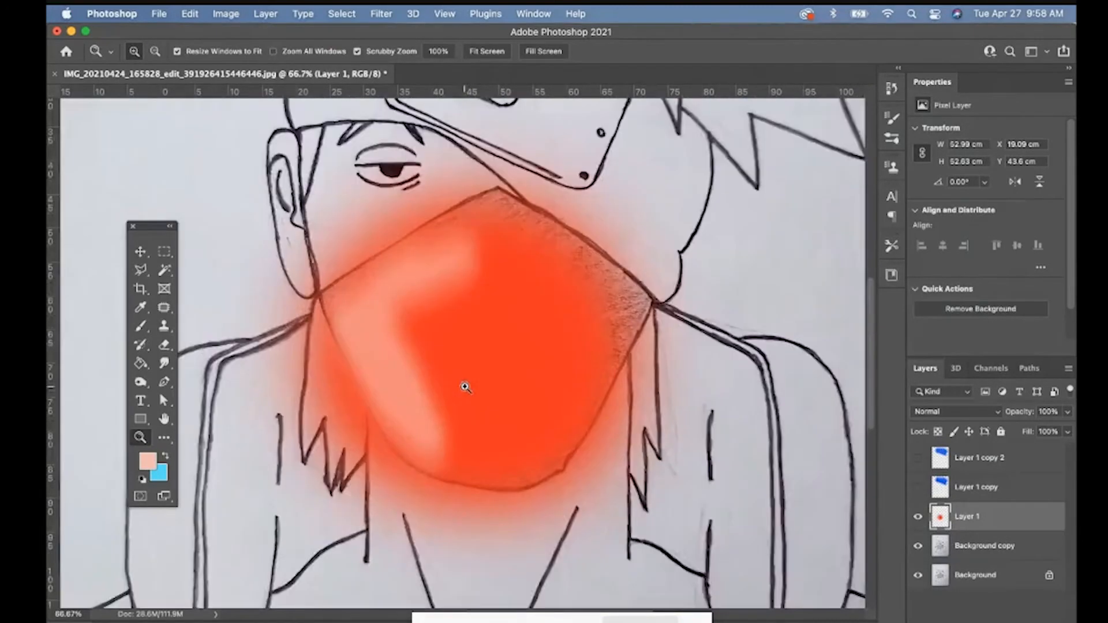
{"action": "left_click", "coordinate": [465, 387]}
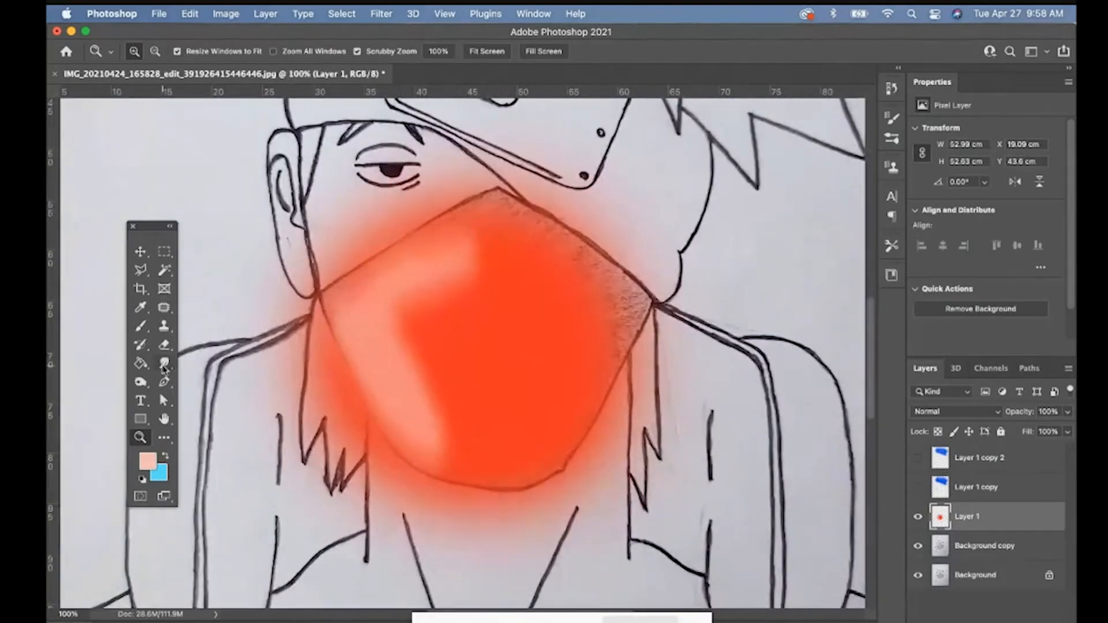
{"action": "left_click", "coordinate": [164, 364]}
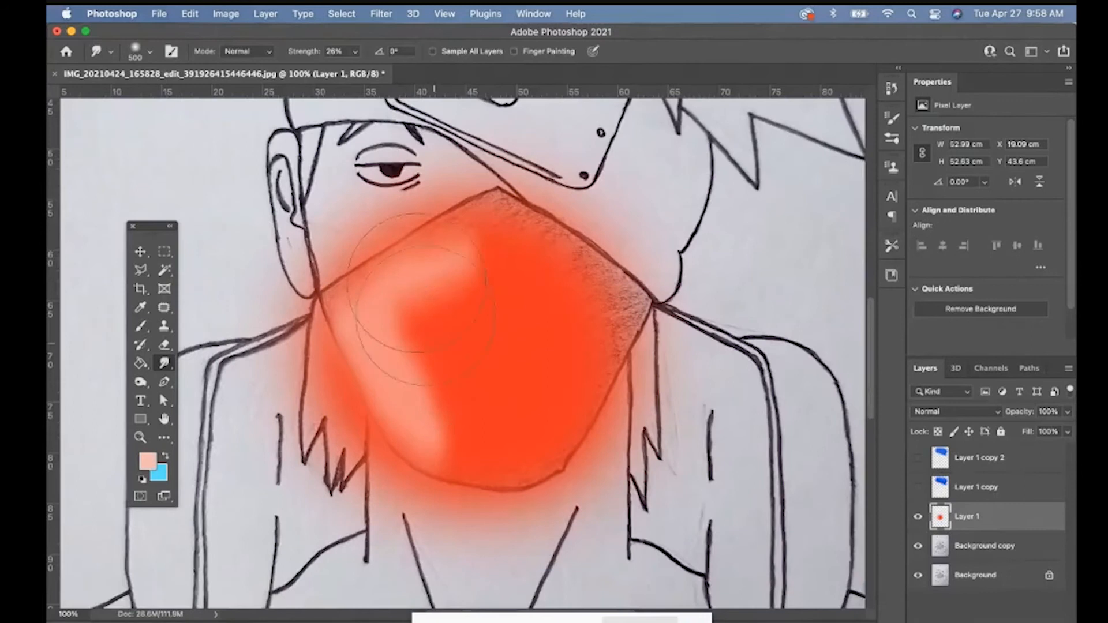
{"action": "left_click", "coordinate": [356, 52]}
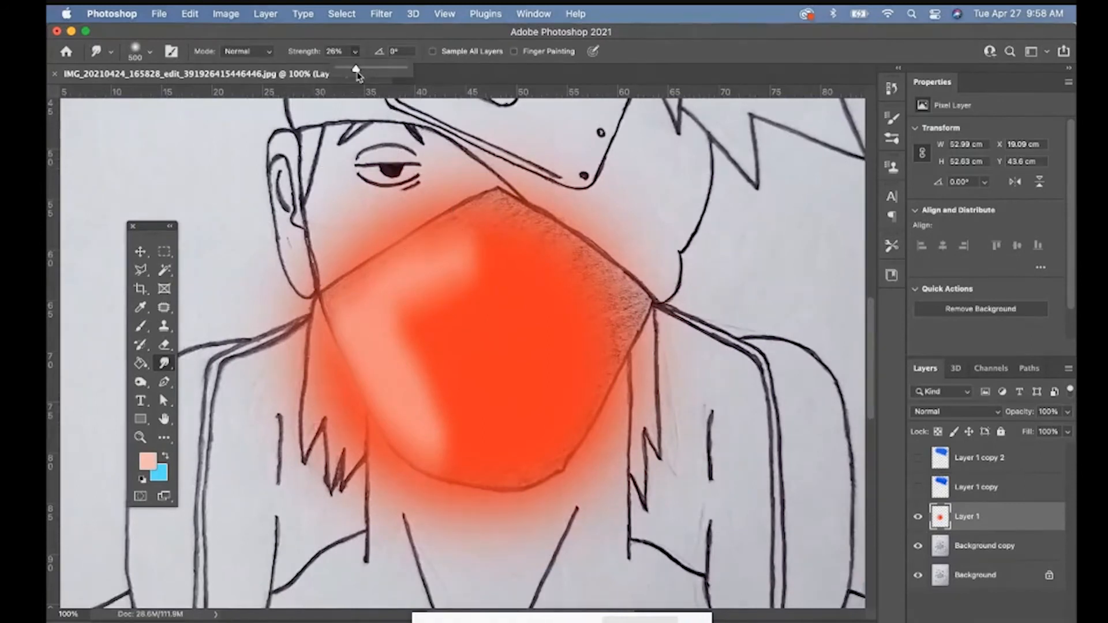
{"action": "mouse_move", "coordinate": [358, 76]}
{"action": "left_mouse_down"}
{"action": "mouse_move", "coordinate": [400, 78]}
{"action": "mouse_move", "coordinate": [374, 78]}
{"action": "left_mouse_up"}
{"action": "left_click", "coordinate": [433, 346]}
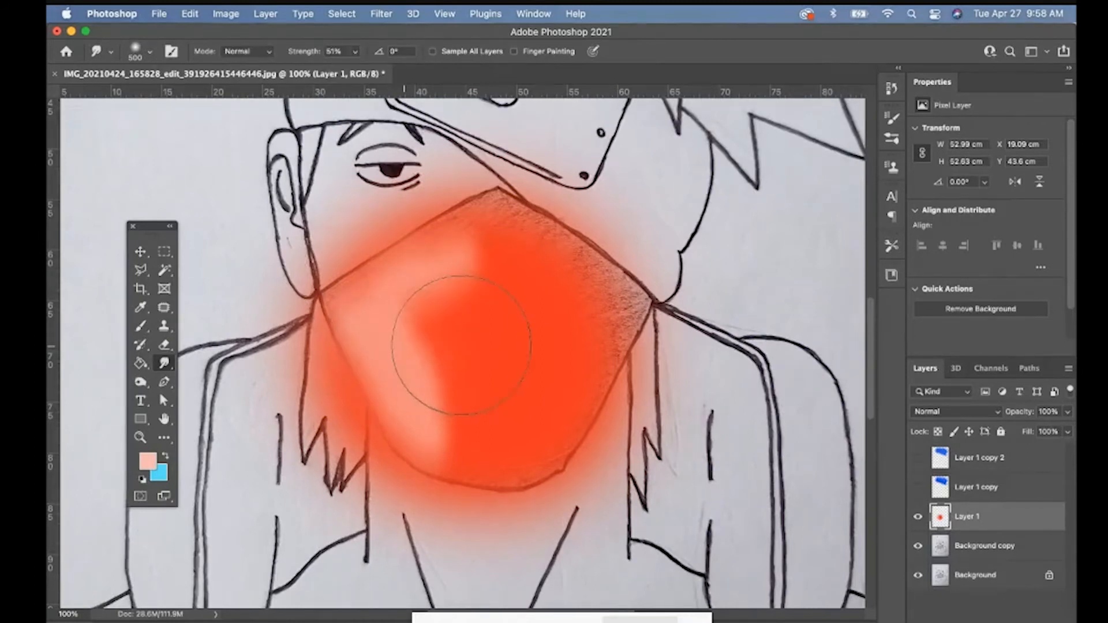
{"action": "mouse_move", "coordinate": [461, 346]}
{"action": "left_mouse_down"}
{"action": "mouse_move", "coordinate": [408, 302]}
{"action": "mouse_move", "coordinate": [458, 371]}
{"action": "mouse_move", "coordinate": [416, 346]}
{"action": "mouse_move", "coordinate": [403, 375]}
{"action": "mouse_move", "coordinate": [424, 361]}
{"action": "mouse_move", "coordinate": [404, 400]}
{"action": "mouse_move", "coordinate": [425, 440]}
{"action": "mouse_move", "coordinate": [410, 427]}
{"action": "mouse_move", "coordinate": [432, 412]}
{"action": "mouse_move", "coordinate": [423, 264]}
{"action": "mouse_move", "coordinate": [404, 290]}
{"action": "mouse_move", "coordinate": [457, 303]}
{"action": "mouse_move", "coordinate": [480, 257]}
{"action": "left_mouse_up"}
Step: Reduce the Smudge strength to 24% and blend the highlight's inner corner into the red with a 300 px brush
{"action": "key", "text": "bracketleft"}
{"action": "key", "text": "bracketleft"}
{"action": "key", "text": "bracketleft"}
{"action": "key", "text": "bracketleft"}
{"action": "key", "text": "bracketleft"}
{"action": "left_click", "coordinate": [355, 51]}
{"action": "left_click_drag", "start_coordinate": [356, 68], "coordinate": [339, 76]}
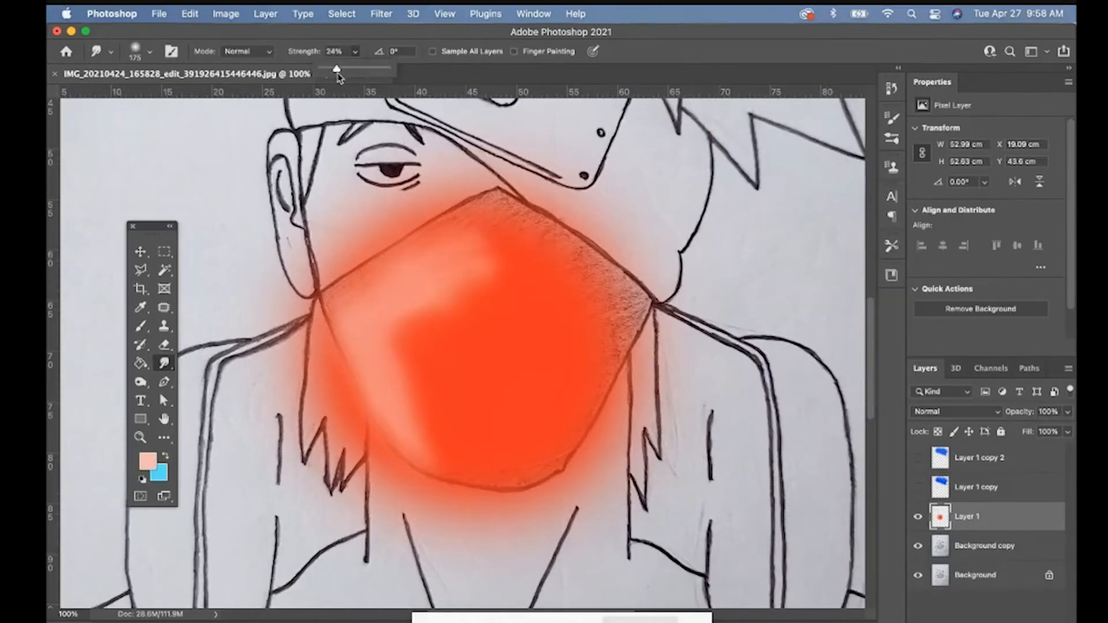
{"action": "left_click", "coordinate": [429, 343]}
{"action": "key", "text": "bracketright"}
{"action": "key", "text": "bracketright"}
{"action": "key", "text": "bracketright"}
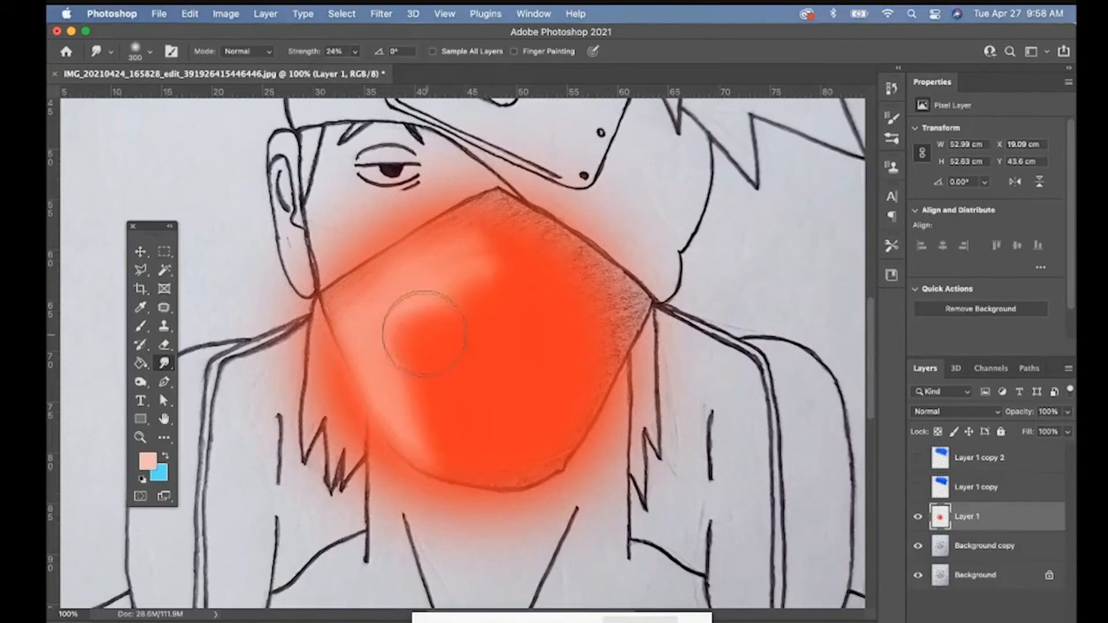
{"action": "left_click_drag", "start_coordinate": [441, 279], "coordinate": [652, 447]}
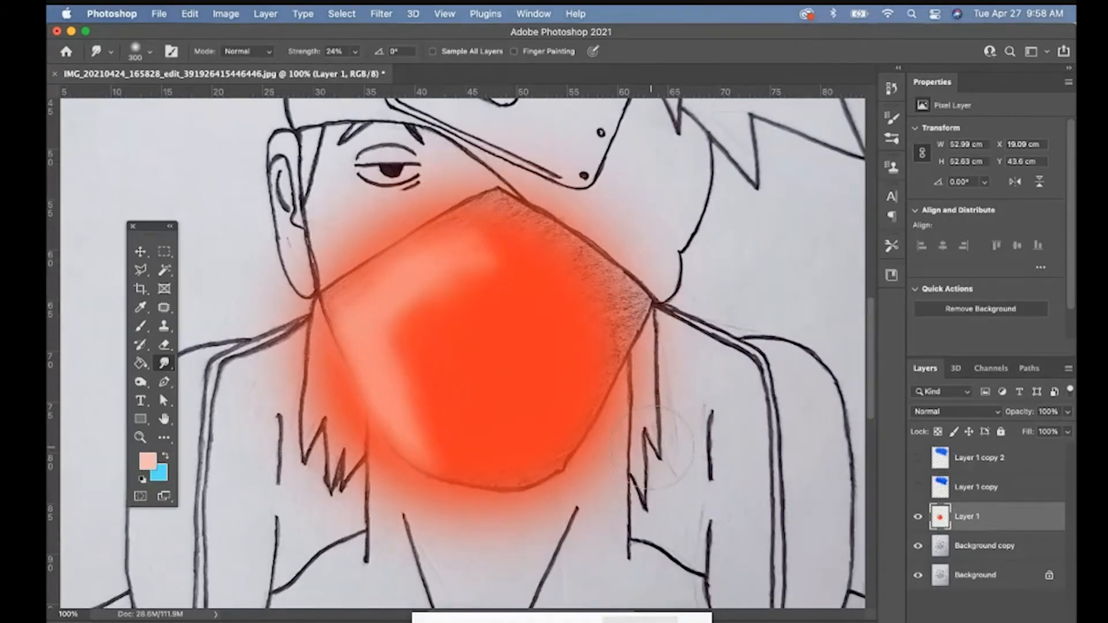
Step: Turn on Finger Painting with light blue #50ddfb as foreground and smear 150 px dabs along the mask's lower right side
{"action": "left_click", "coordinate": [515, 52]}
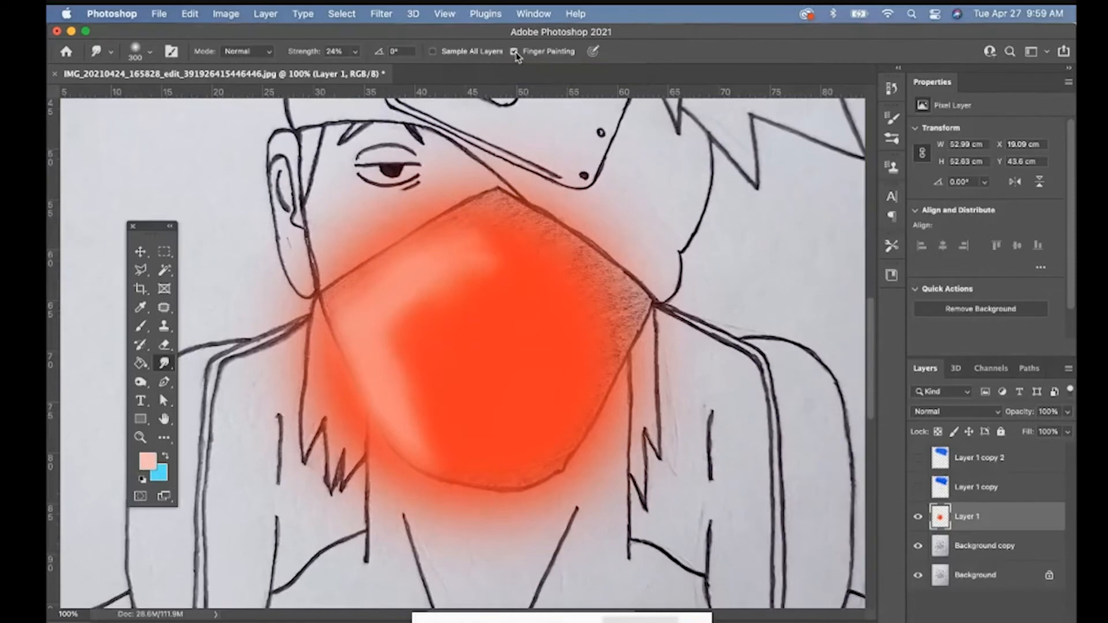
{"action": "left_click", "coordinate": [166, 456]}
{"action": "left_click", "coordinate": [148, 461]}
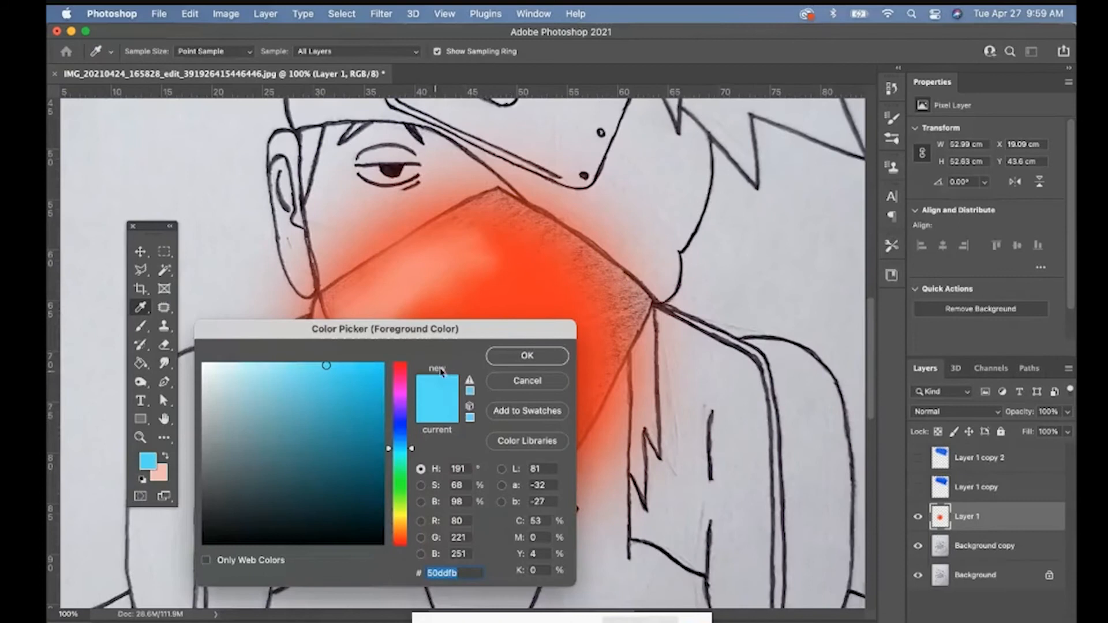
{"action": "left_click", "coordinate": [511, 354]}
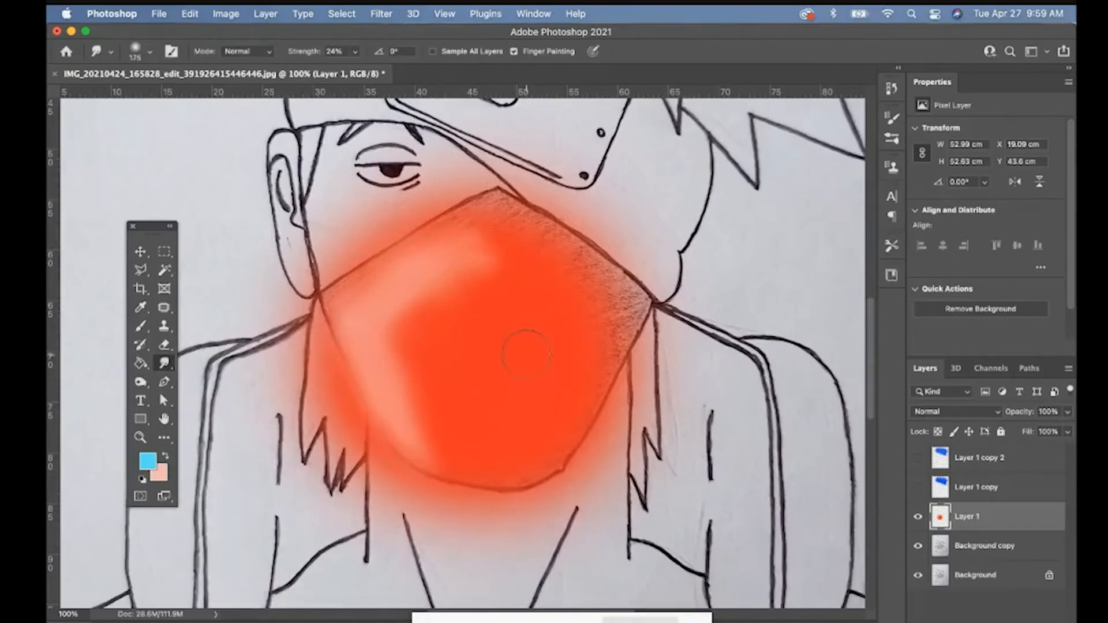
{"action": "left_click", "coordinate": [552, 343]}
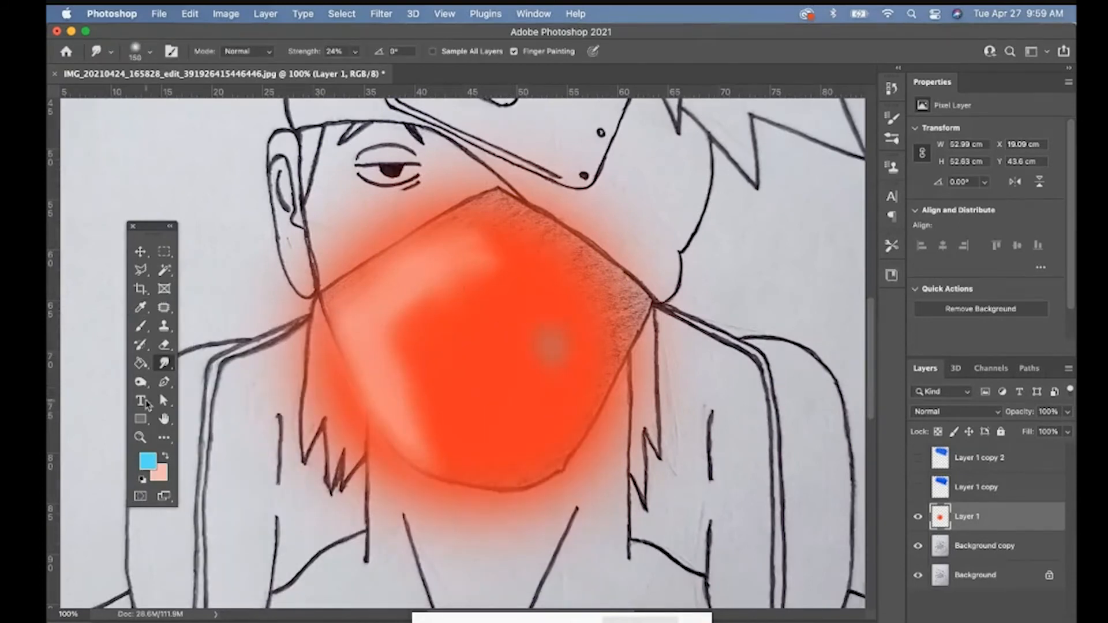
{"action": "mouse_move", "coordinate": [552, 344]}
{"action": "left_mouse_down"}
{"action": "mouse_move", "coordinate": [562, 375]}
{"action": "mouse_move", "coordinate": [556, 412]}
{"action": "mouse_move", "coordinate": [558, 378]}
{"action": "left_mouse_up"}
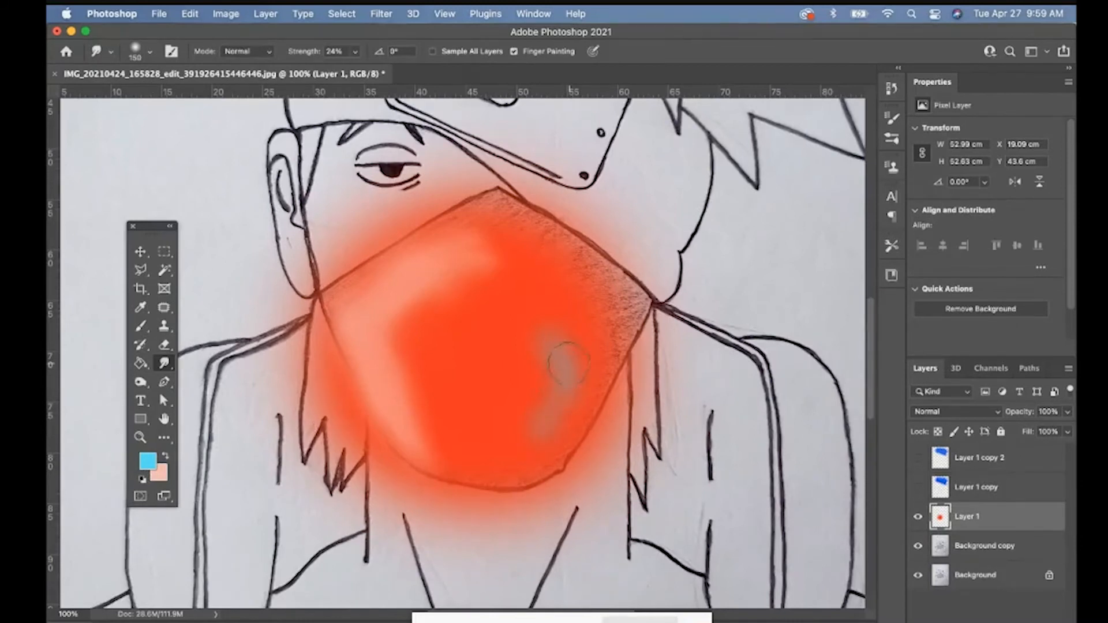
Step: Finger-paint dark teal #104f5c over the blue dabs on the mask, and smudge them together with Finger Painting off
{"action": "left_click", "coordinate": [148, 464]}
{"action": "left_click", "coordinate": [354, 478]}
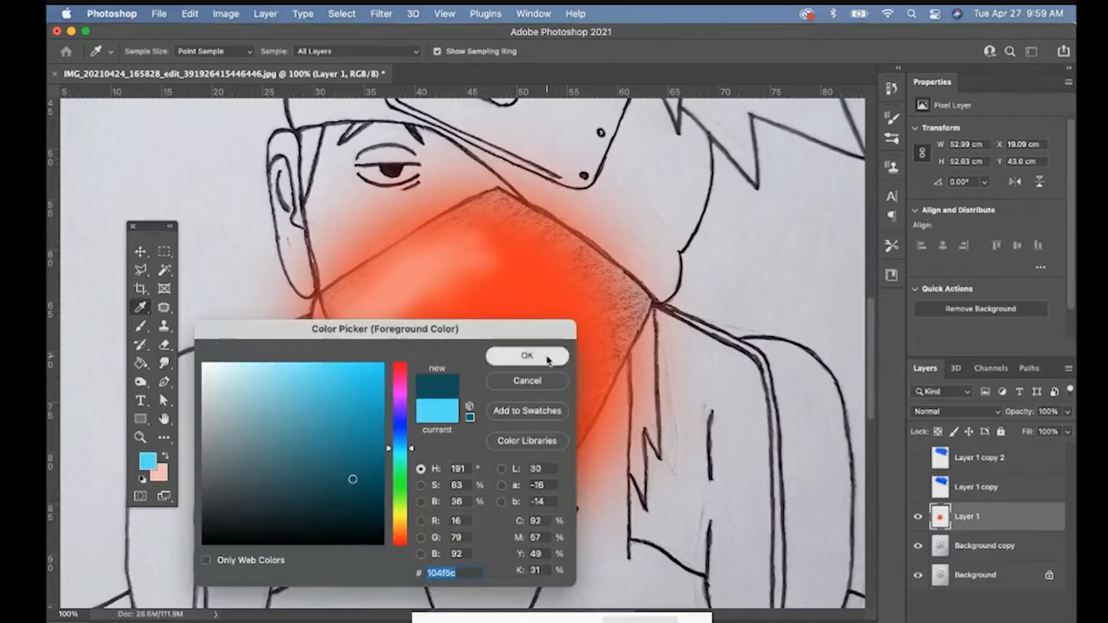
{"action": "left_click", "coordinate": [528, 356]}
{"action": "mouse_move", "coordinate": [554, 366]}
{"action": "left_mouse_down"}
{"action": "mouse_move", "coordinate": [536, 438]}
{"action": "mouse_move", "coordinate": [581, 354]}
{"action": "mouse_move", "coordinate": [550, 429]}
{"action": "mouse_move", "coordinate": [538, 421]}
{"action": "mouse_move", "coordinate": [555, 378]}
{"action": "left_mouse_up"}
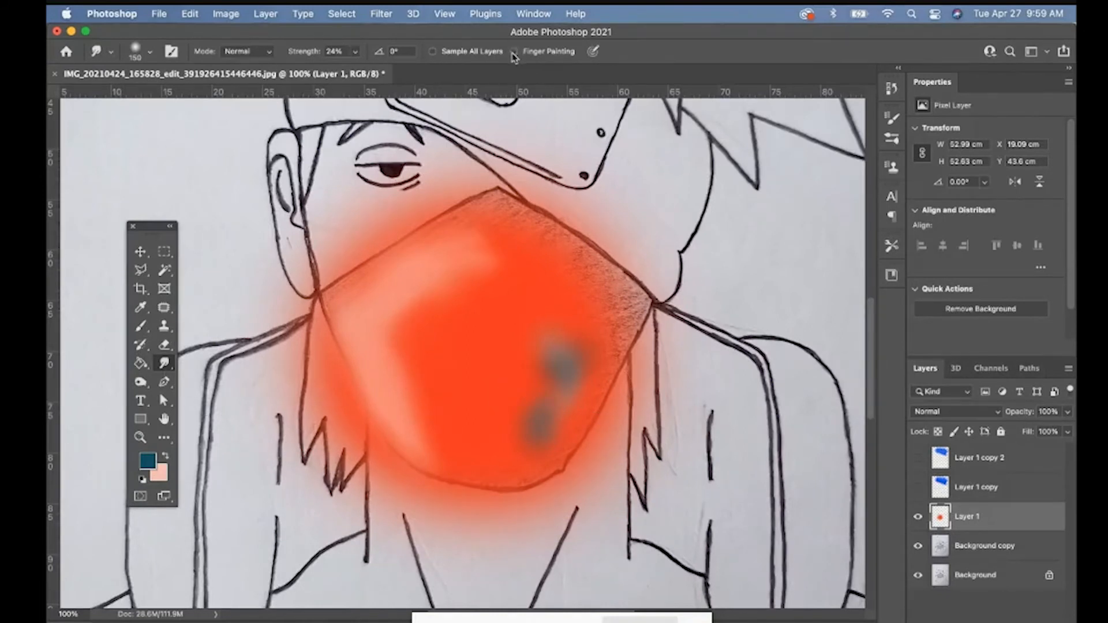
{"action": "mouse_move", "coordinate": [598, 341]}
{"action": "left_mouse_down"}
{"action": "mouse_move", "coordinate": [538, 363]}
{"action": "mouse_move", "coordinate": [534, 371]}
{"action": "mouse_move", "coordinate": [577, 325]}
{"action": "mouse_move", "coordinate": [540, 393]}
{"action": "mouse_move", "coordinate": [594, 333]}
{"action": "mouse_move", "coordinate": [528, 437]}
{"action": "mouse_move", "coordinate": [574, 374]}
{"action": "mouse_move", "coordinate": [537, 384]}
{"action": "mouse_move", "coordinate": [563, 369]}
{"action": "mouse_move", "coordinate": [544, 369]}
{"action": "mouse_move", "coordinate": [532, 397]}
{"action": "left_mouse_up"}
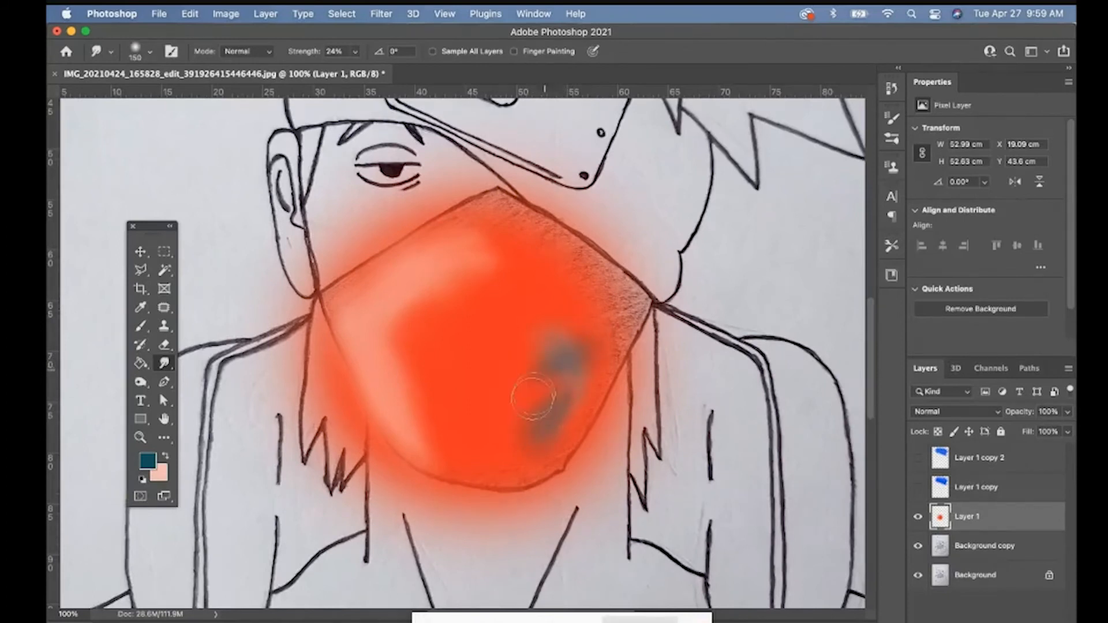
Step: Set the mask colour on Layer 1 to the Multiply blend mode at 50% opacity
{"action": "key", "text": "z"}
{"action": "left_click", "coordinate": [540, 407], "text": "alt"}
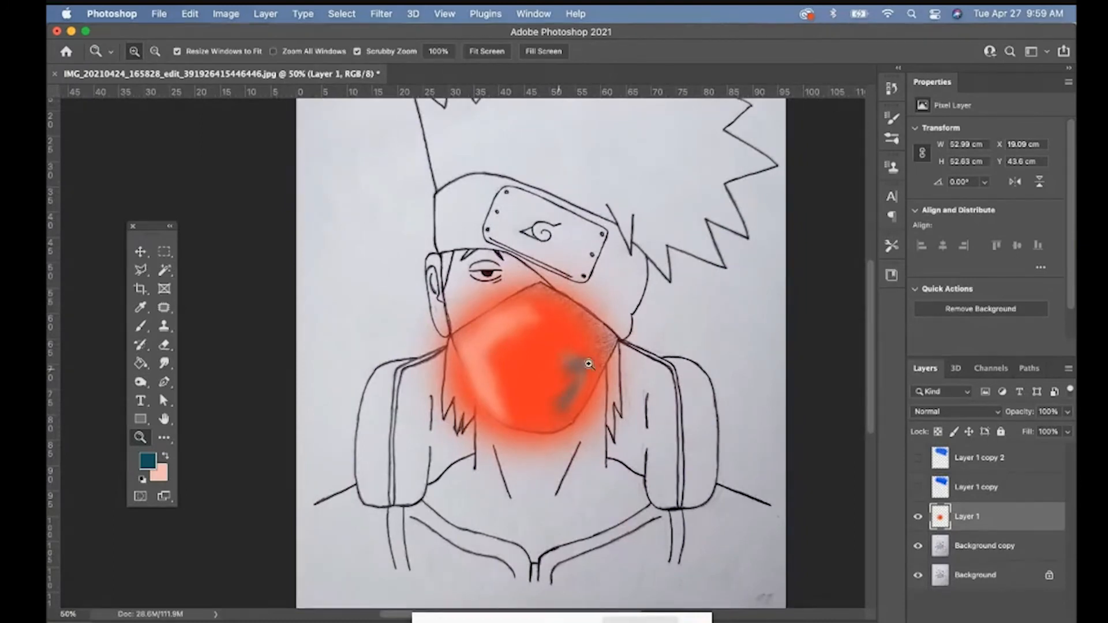
{"action": "left_click", "coordinate": [978, 411]}
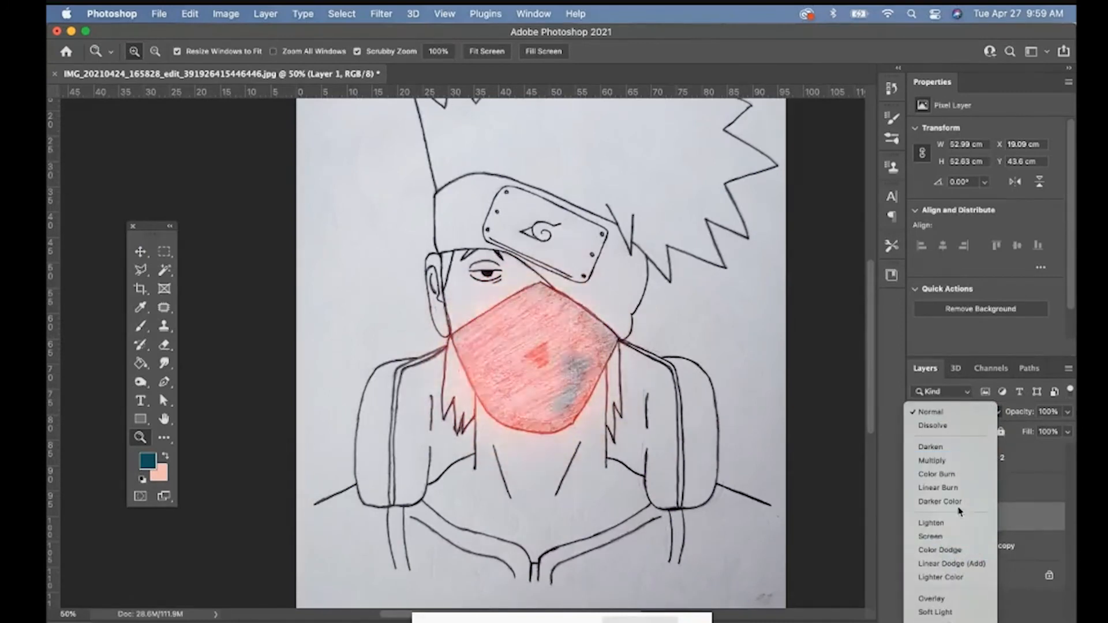
{"action": "left_click", "coordinate": [960, 460]}
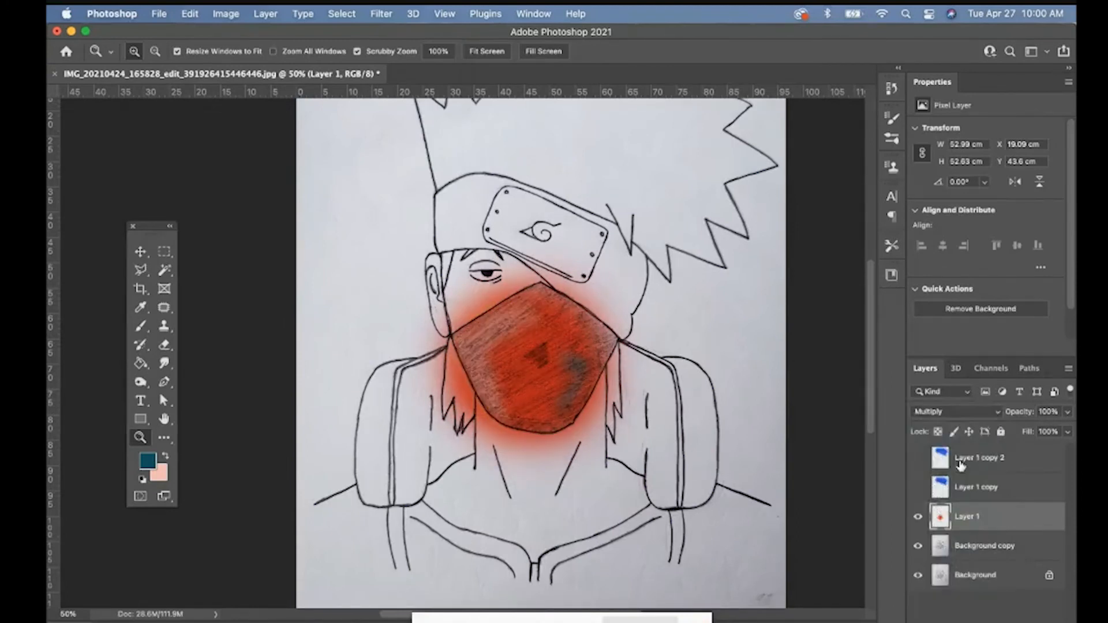
{"action": "left_click", "coordinate": [1065, 413]}
{"action": "left_click", "coordinate": [1033, 430]}
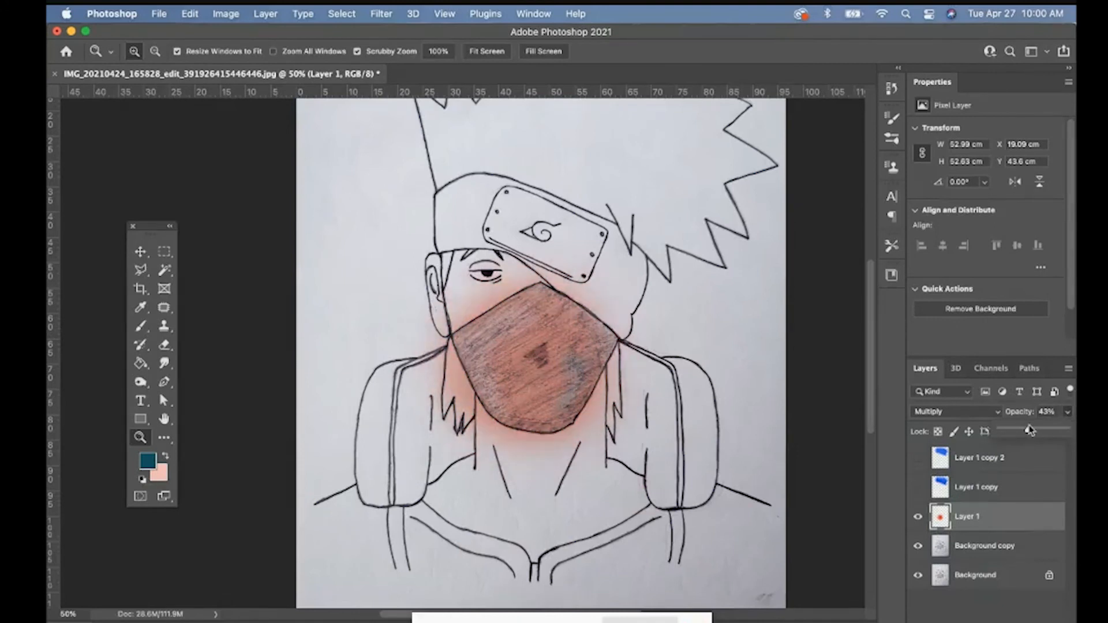
Step: Show the blue hair on Layer 1 copy and lower its opacity to 35%
{"action": "left_click", "coordinate": [917, 488]}
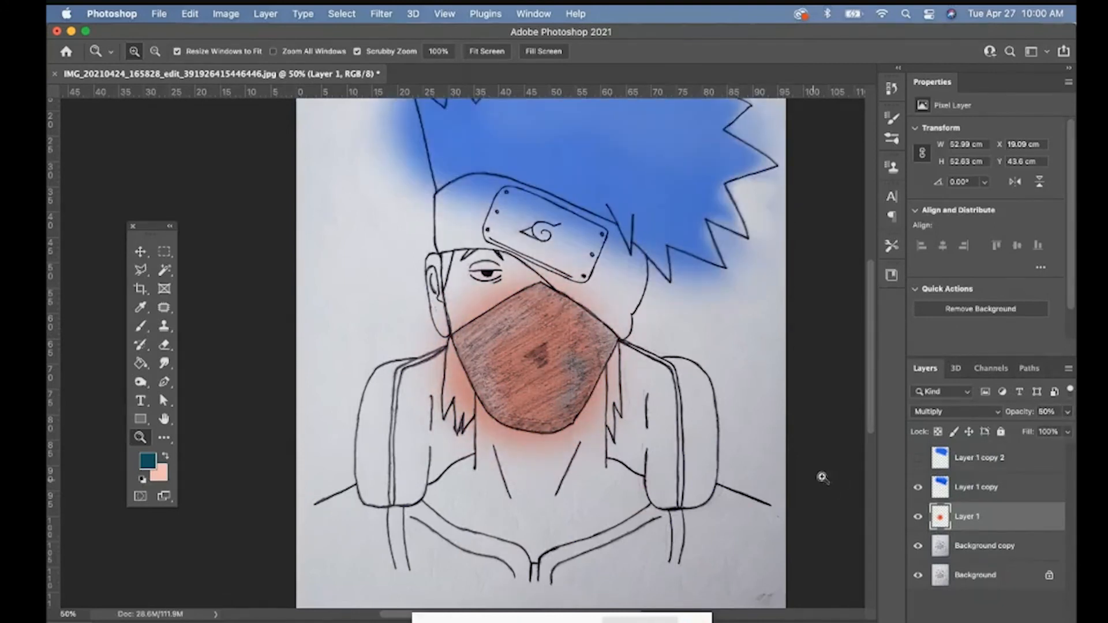
{"action": "left_click", "coordinate": [1020, 488]}
{"action": "left_click", "coordinate": [1065, 412]}
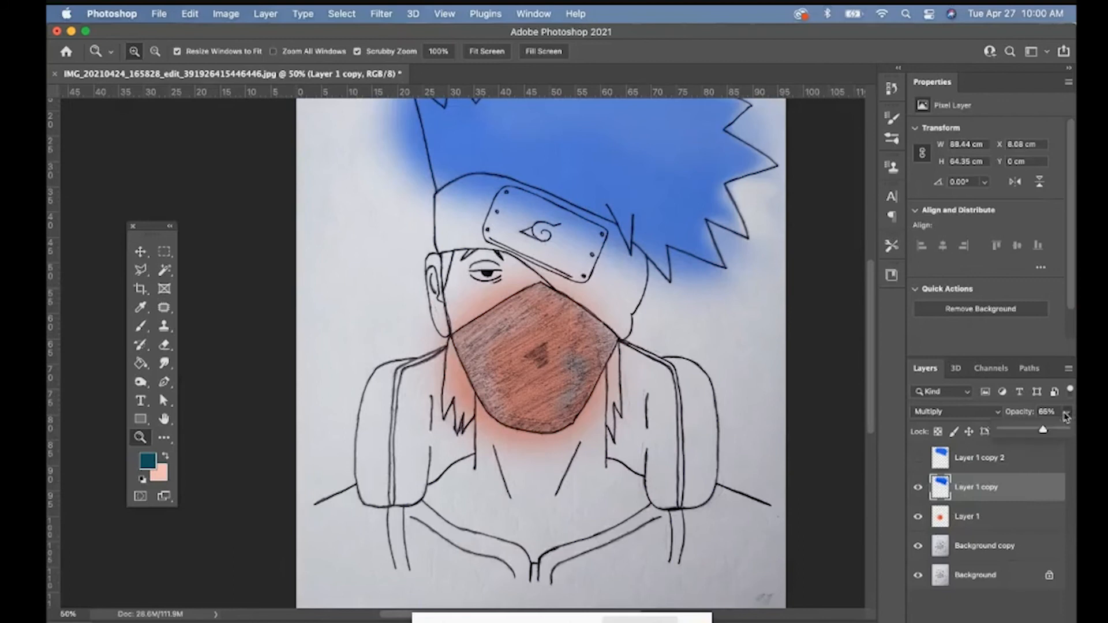
{"action": "left_click_drag", "start_coordinate": [1043, 431], "coordinate": [1029, 432]}
{"action": "left_click", "coordinate": [579, 379], "text": "alt"}
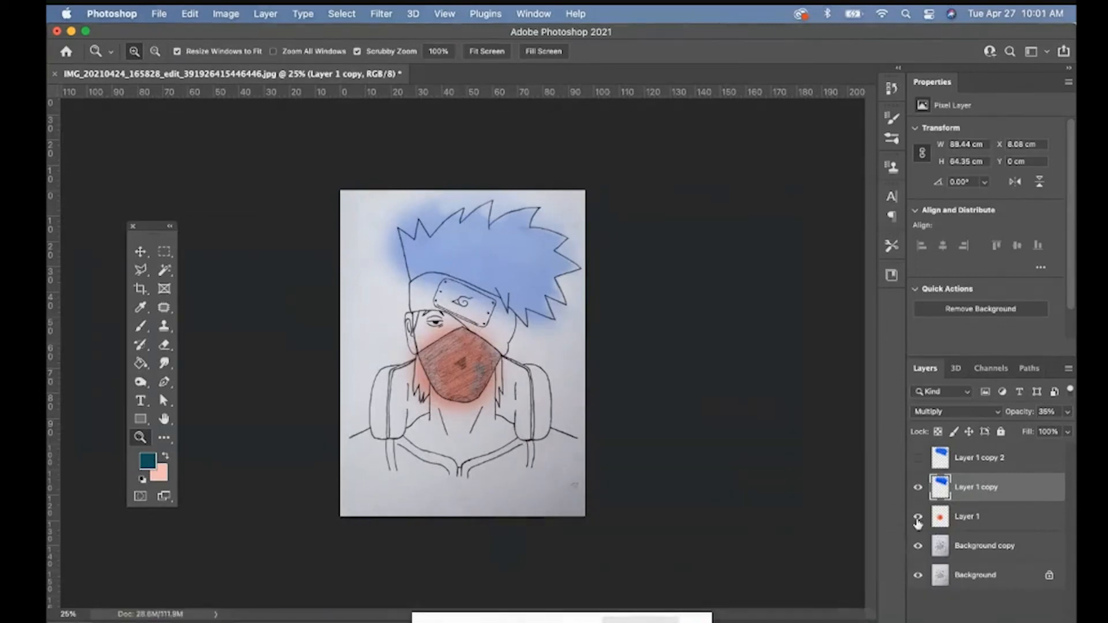
Step: Hide Layer 1 and Layer 1 copy, and select the whole hair area on Background copy with the Magic Wand at tolerance 20
{"action": "left_click_drag", "start_coordinate": [918, 520], "coordinate": [918, 489]}
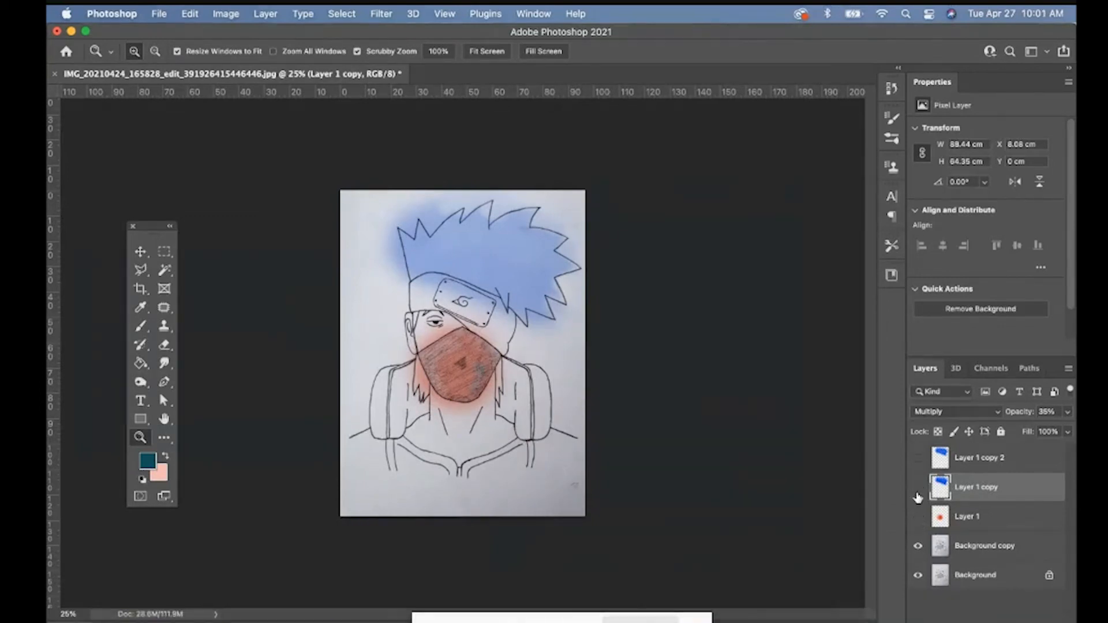
{"action": "left_click", "coordinate": [963, 549]}
{"action": "left_click", "coordinate": [523, 301]}
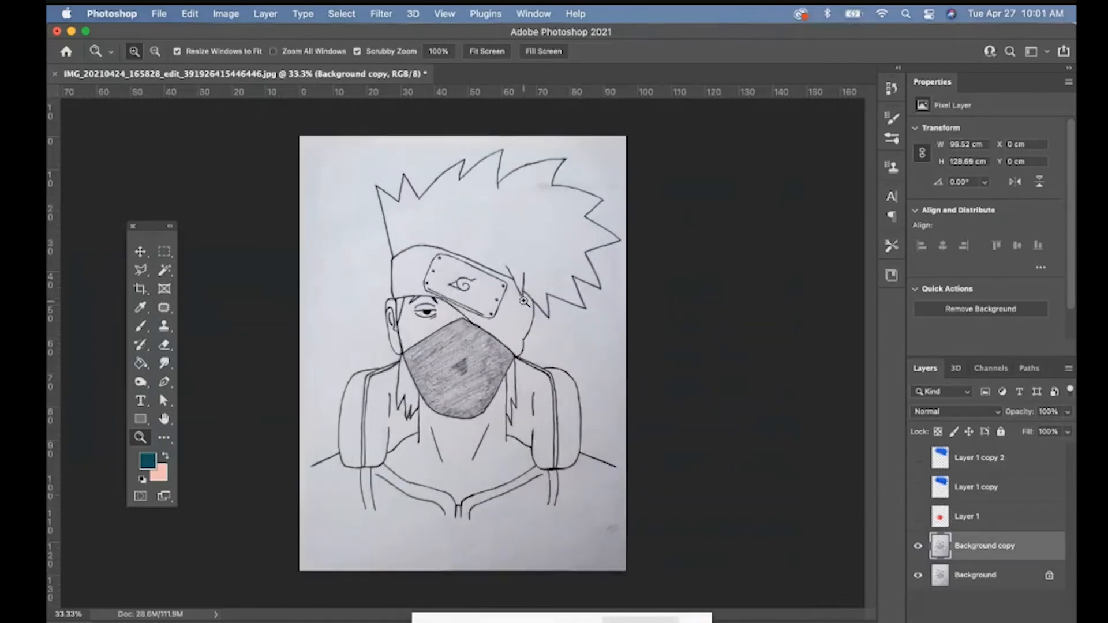
{"action": "left_click", "coordinate": [517, 266]}
{"action": "left_click", "coordinate": [164, 270]}
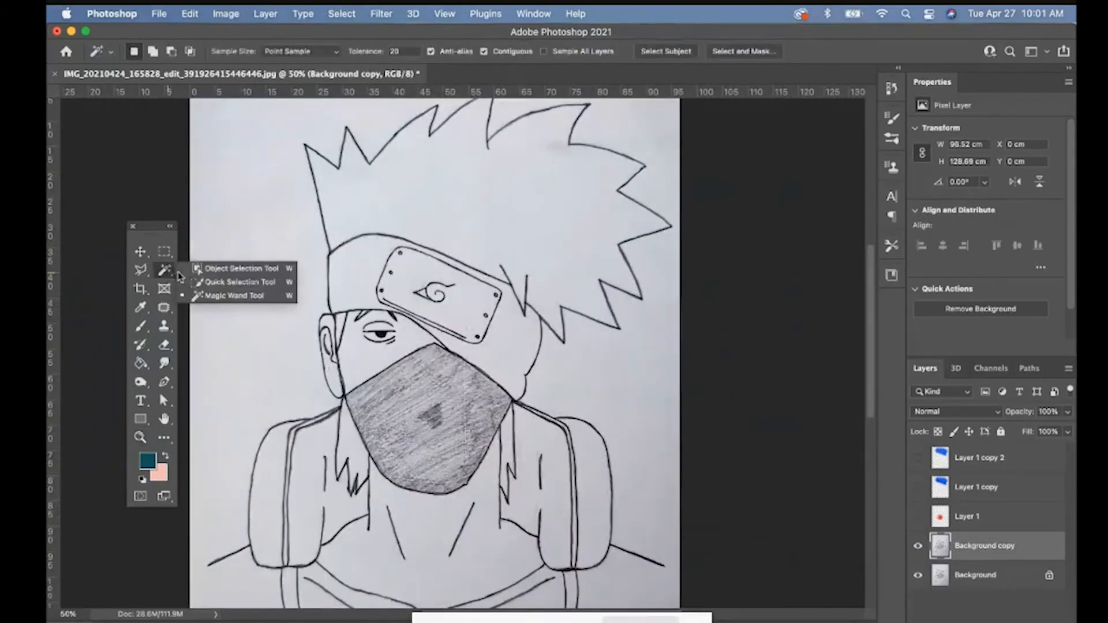
{"action": "left_click", "coordinate": [200, 297]}
{"action": "left_click", "coordinate": [376, 195]}
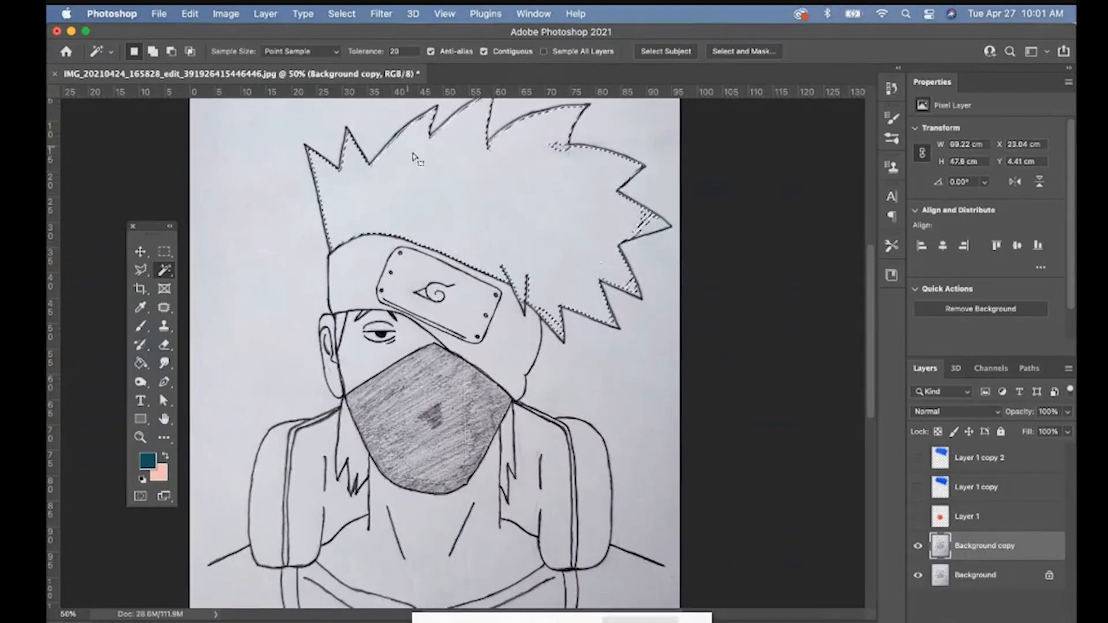
{"action": "left_click", "coordinate": [560, 156]}
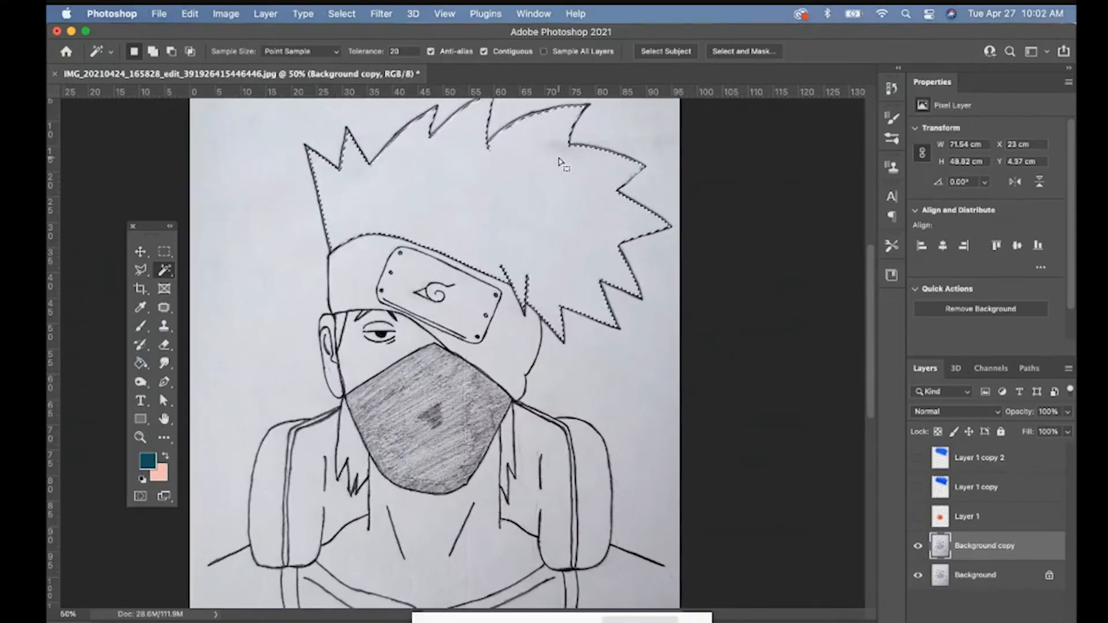
{"action": "left_click", "coordinate": [563, 168]}
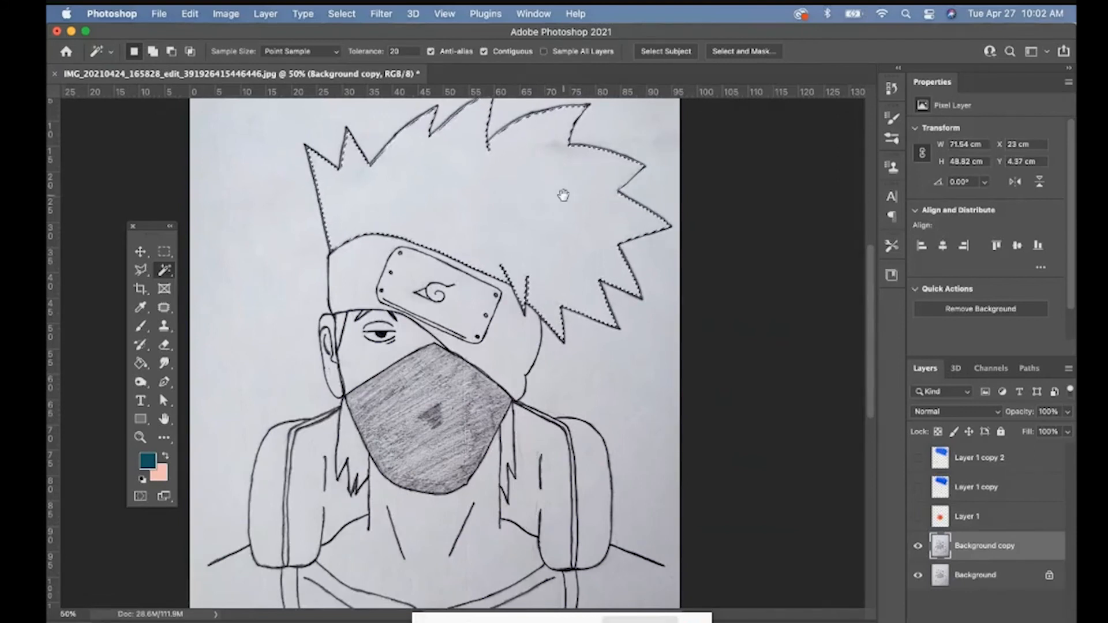
{"action": "scroll", "coordinate": [563, 193], "scroll_direction": "up", "scroll_amount": 3}
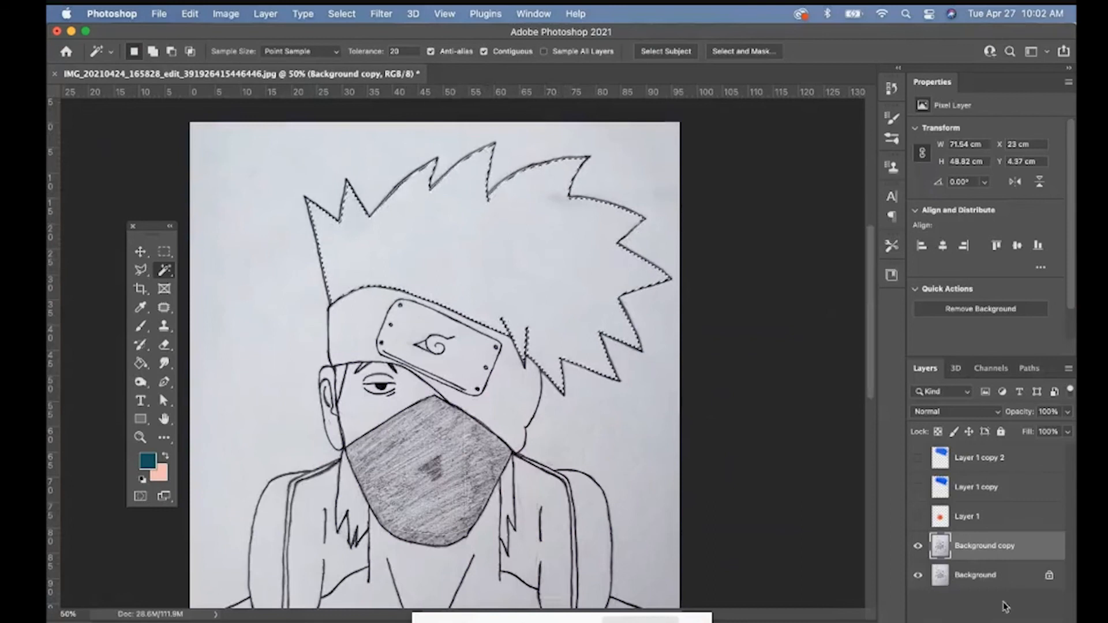
Step: Add a new layer above Background copy and set the foreground colour to bright green #2ce73a
{"action": "left_click", "coordinate": [1025, 621]}
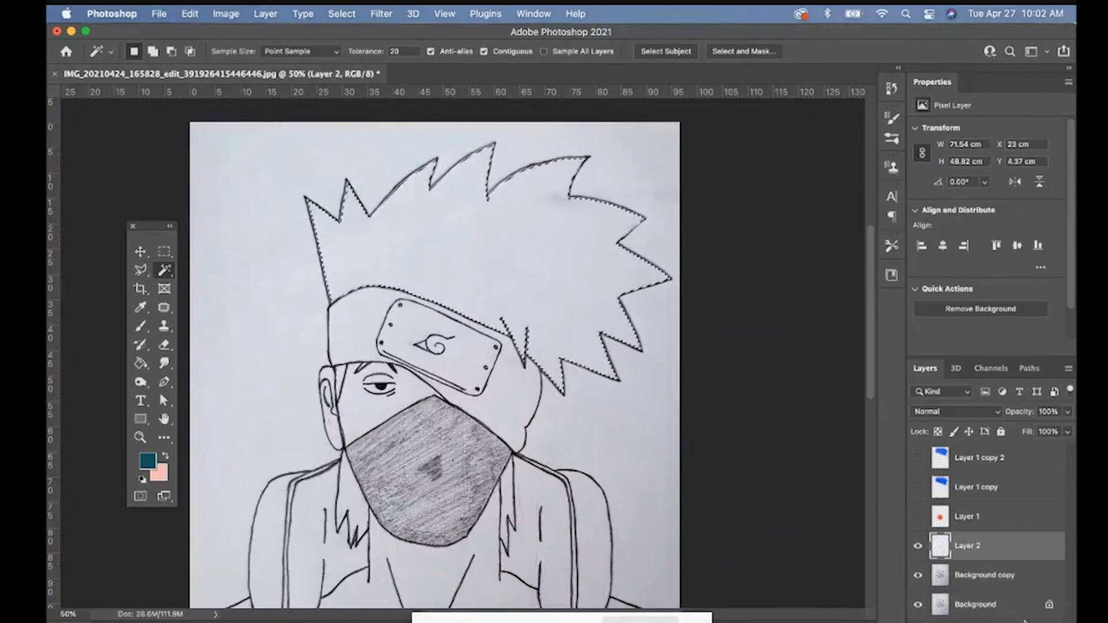
{"action": "left_click", "coordinate": [147, 465]}
{"action": "left_click", "coordinate": [398, 482]}
{"action": "left_click", "coordinate": [360, 383]}
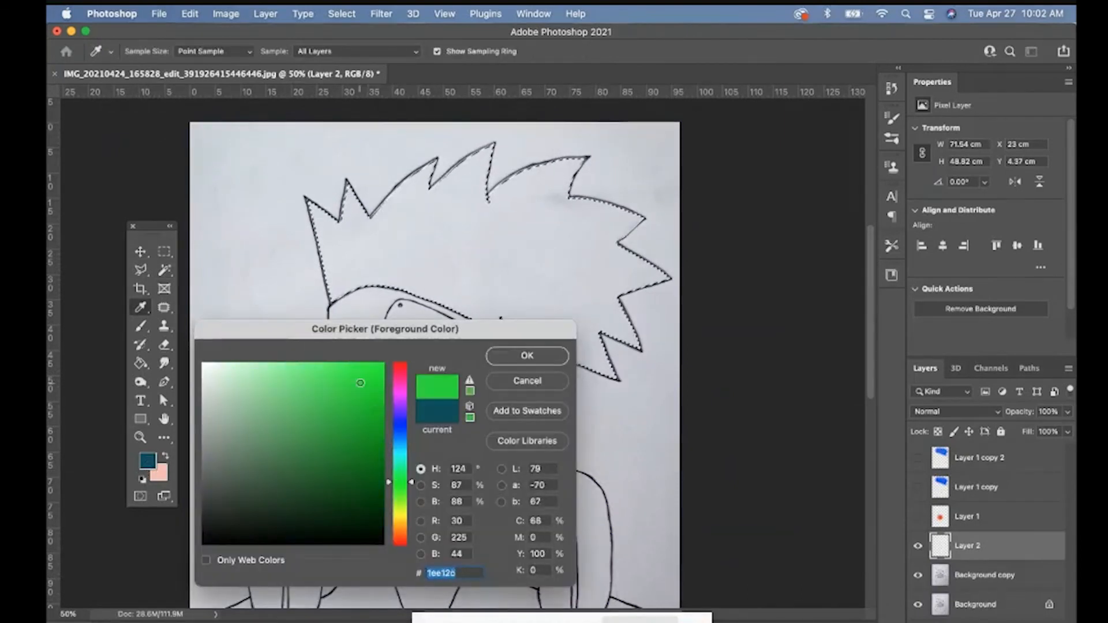
{"action": "left_click", "coordinate": [349, 379]}
{"action": "left_click", "coordinate": [519, 358]}
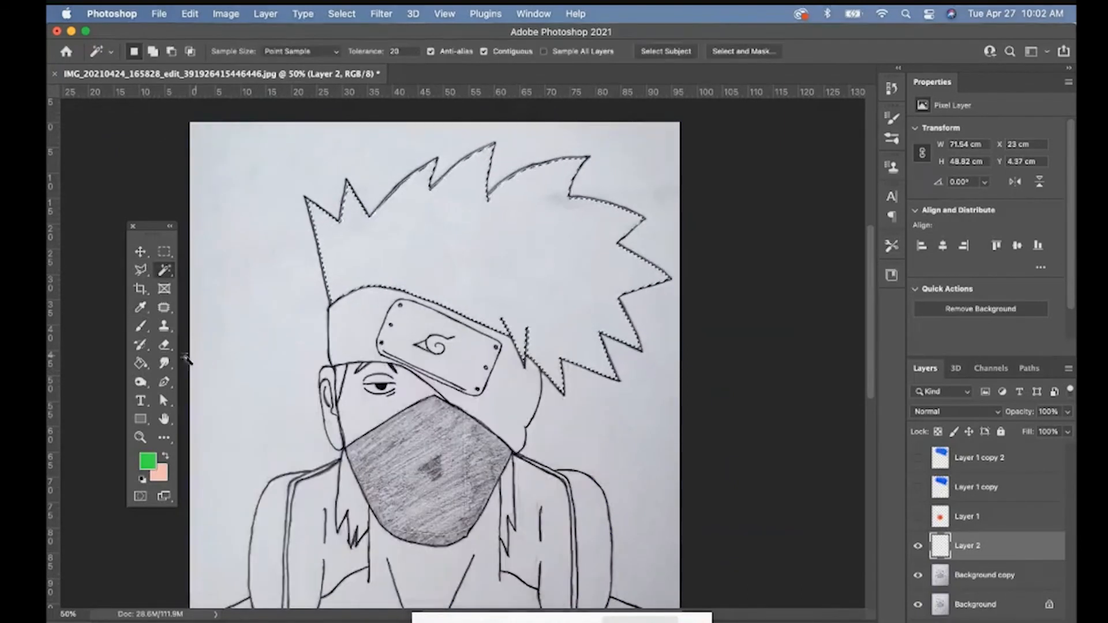
Step: Paint the selected hair area green on Layer 2 with a soft 400 px brush at full opacity, and deselect
{"action": "left_click", "coordinate": [141, 327]}
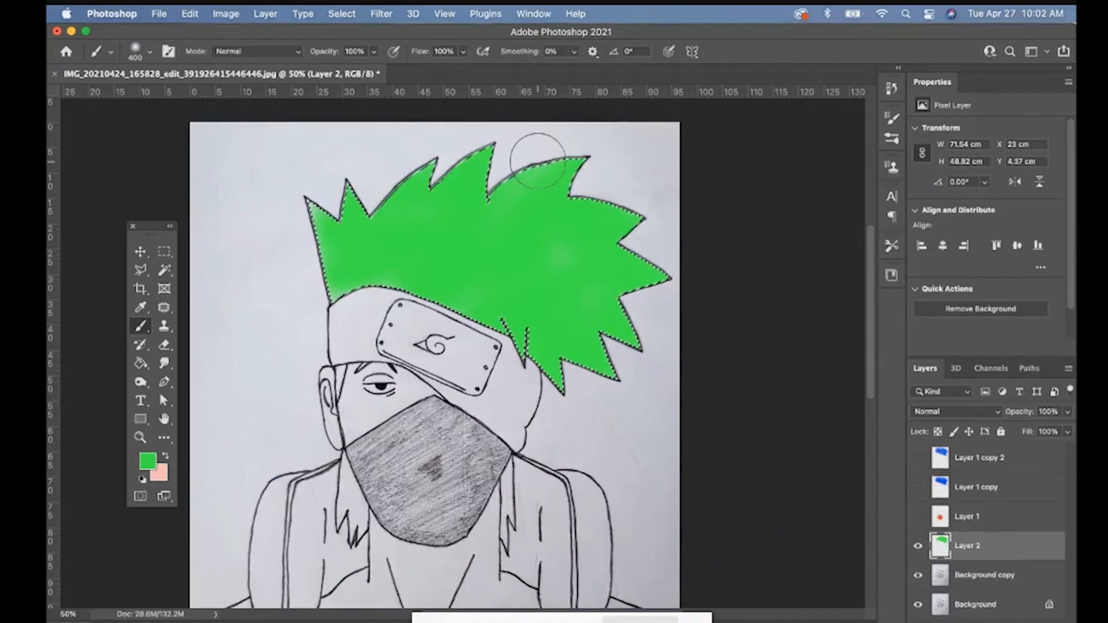
{"action": "left_click", "coordinate": [341, 14]}
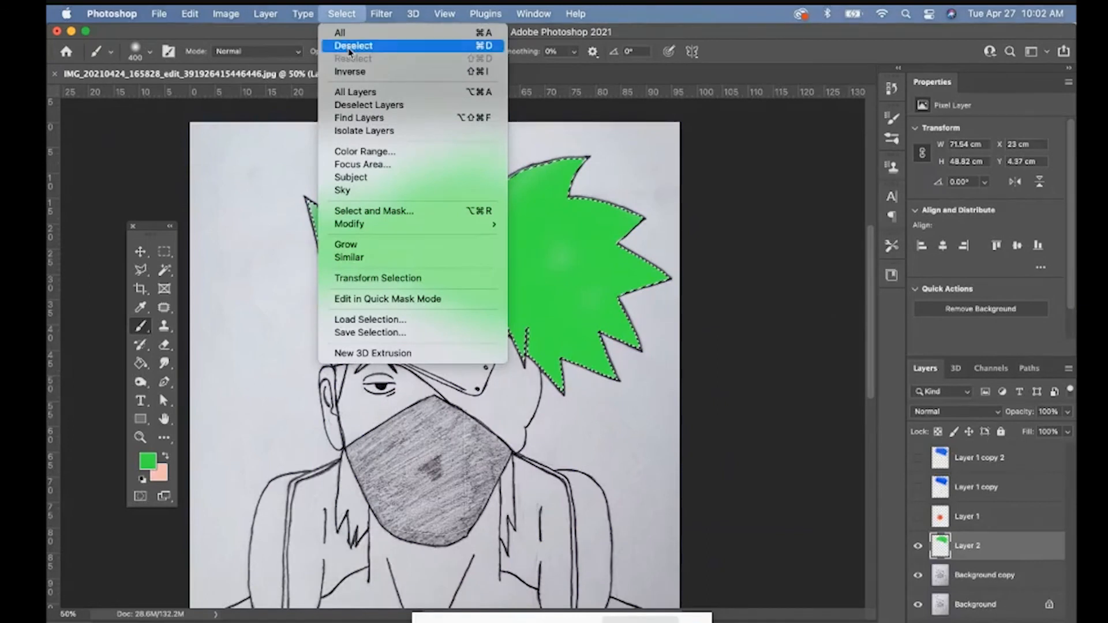
{"action": "left_click", "coordinate": [489, 52]}
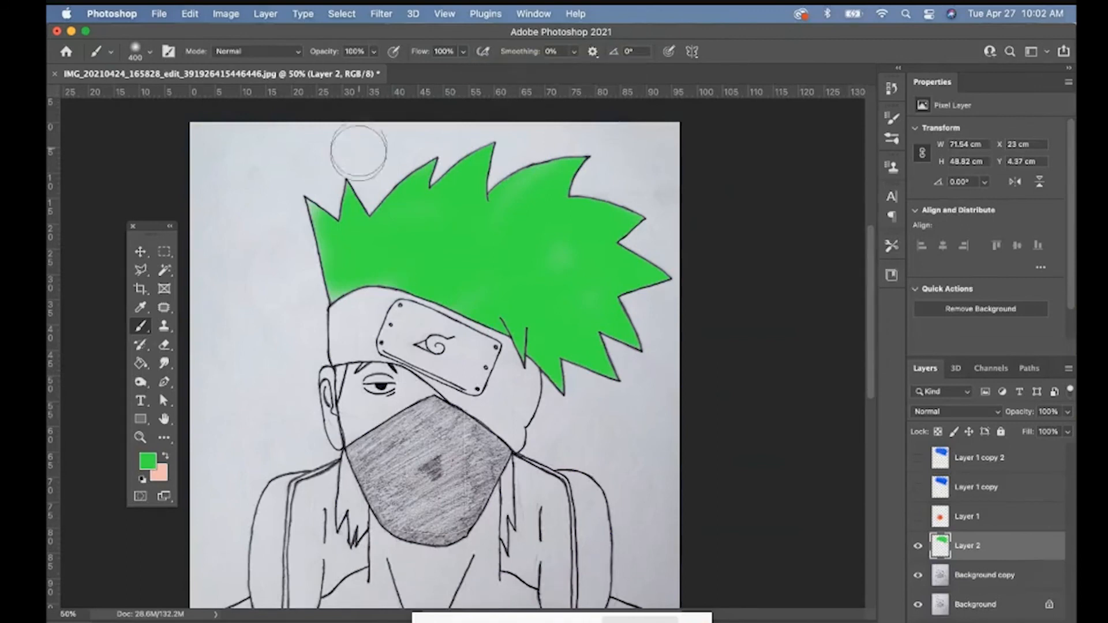
Step: Select the outer strip of the shoulder pad on the drawing's left side with the Magic Wand on Background copy
{"action": "left_click_drag", "start_coordinate": [372, 352], "coordinate": [373, 327]}
{"action": "left_click_drag", "start_coordinate": [378, 216], "coordinate": [403, 192]}
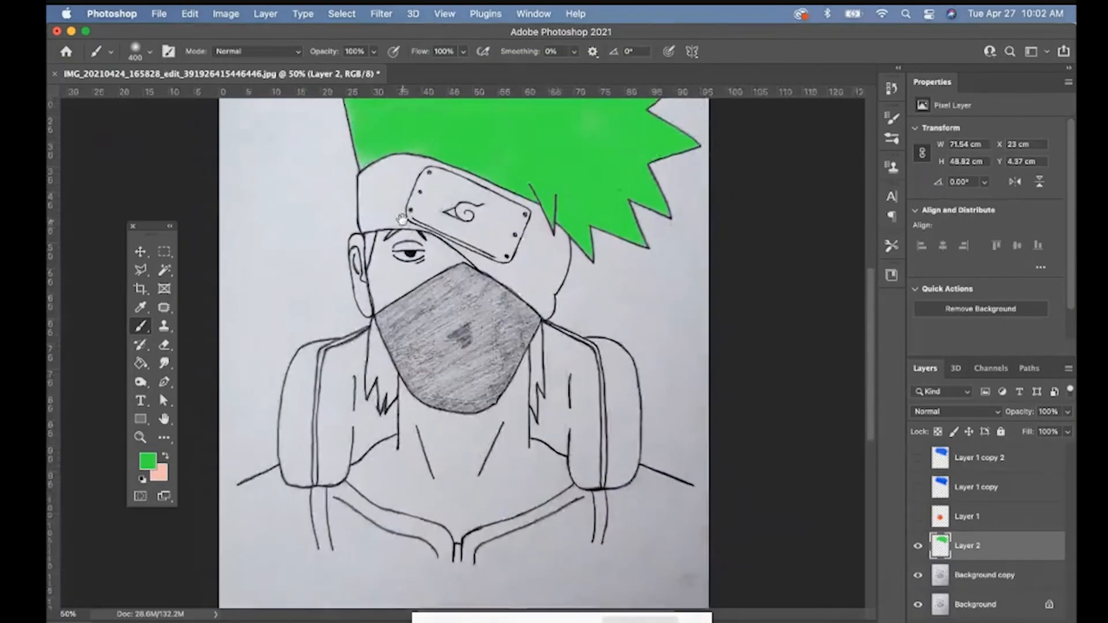
{"action": "left_click", "coordinate": [164, 270]}
{"action": "left_click", "coordinate": [300, 380]}
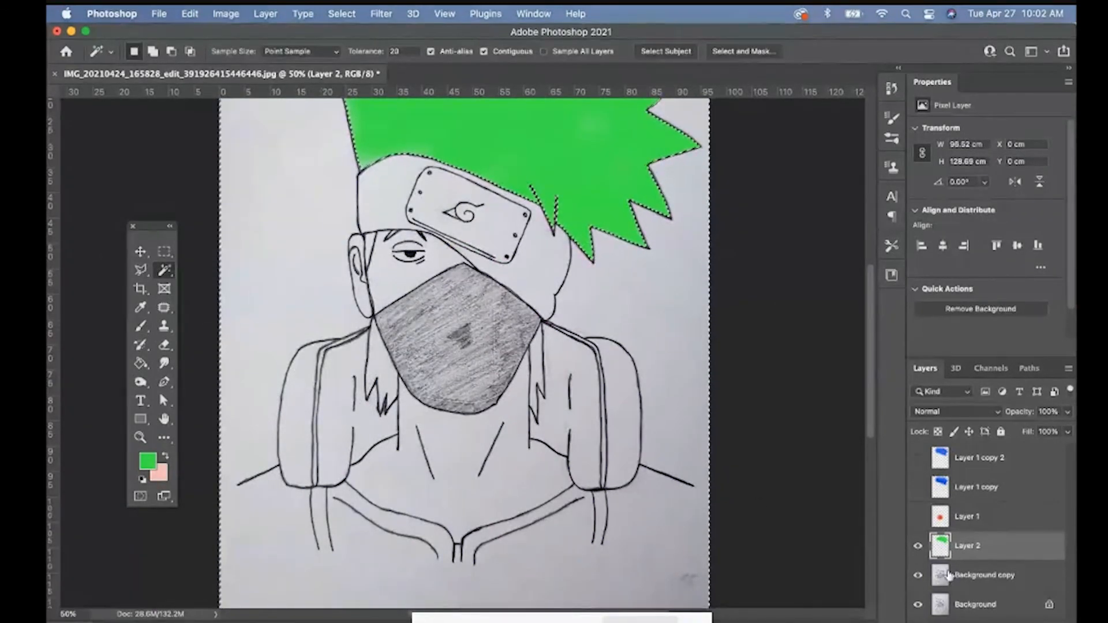
{"action": "left_click", "coordinate": [981, 575]}
{"action": "left_click", "coordinate": [299, 416]}
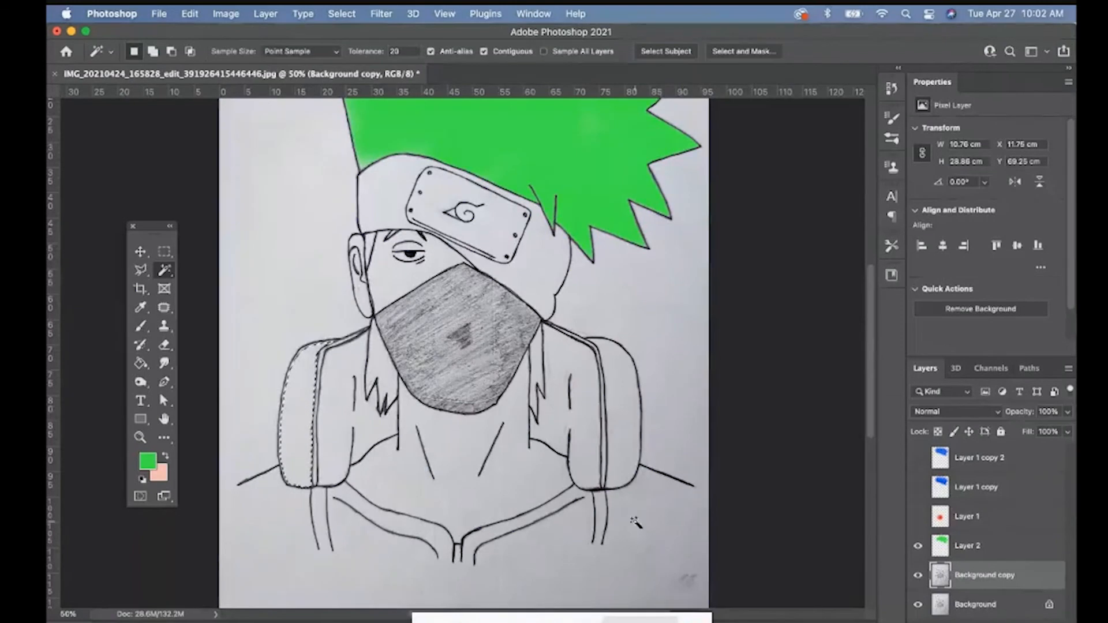
Step: Add a new layer directly above Background copy and change the foreground colour to light blue
{"action": "key", "text": "alt+shift+super+n"}
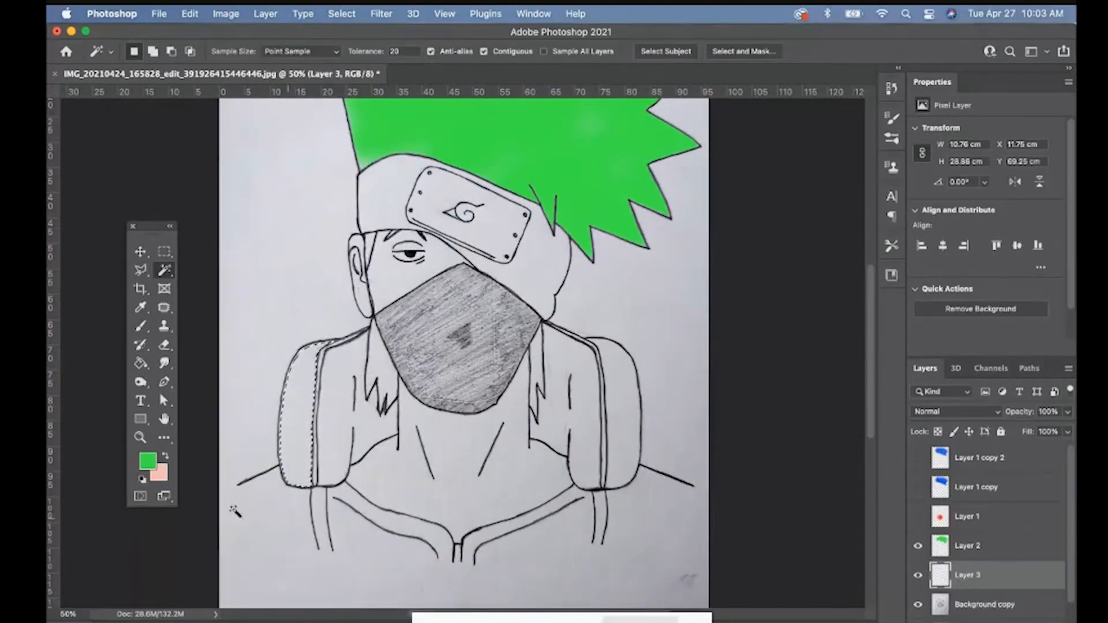
{"action": "left_click", "coordinate": [148, 461]}
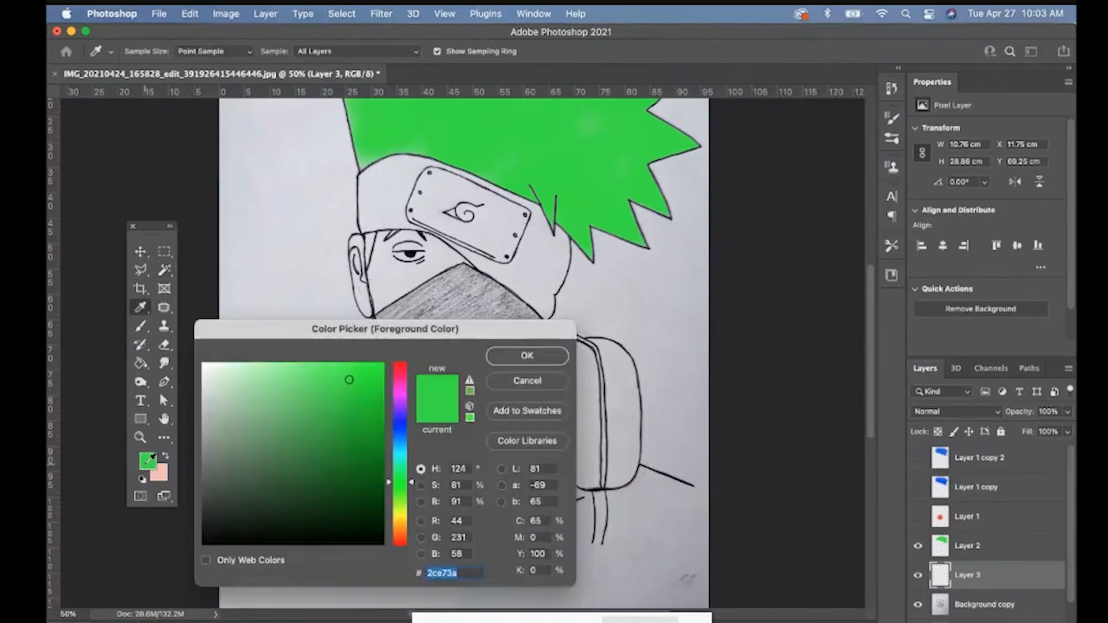
{"action": "left_click", "coordinate": [400, 423]}
{"action": "key", "text": "Return"}
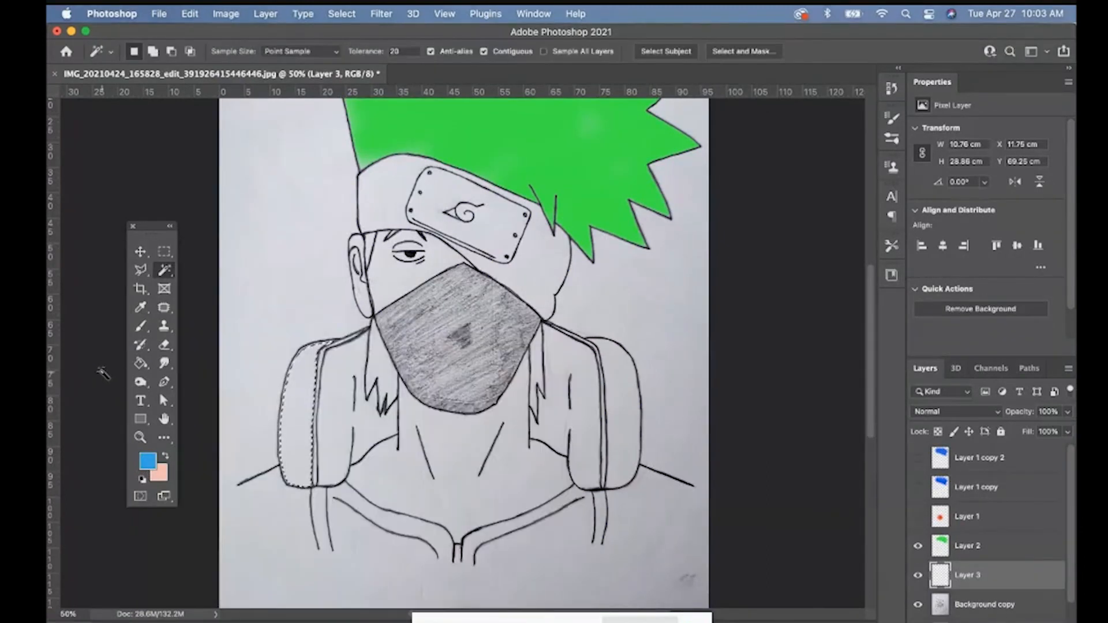
Step: Fill the selected shoulder pad strip with the light blue on Layer 3 using the Paint Bucket, and deselect
{"action": "left_click", "coordinate": [141, 364]}
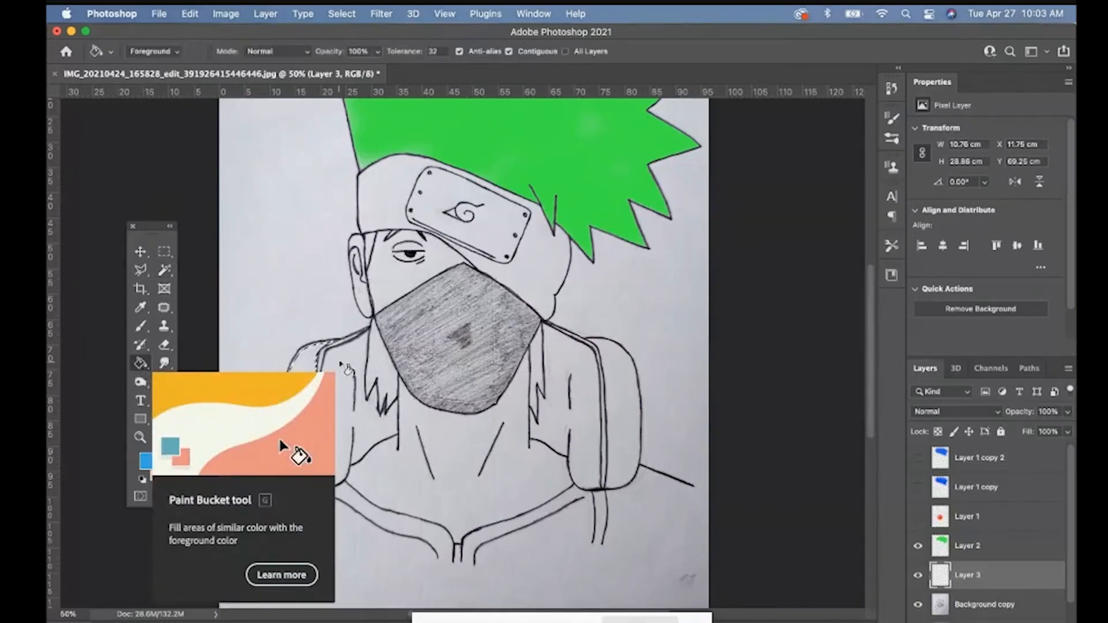
{"action": "left_click", "coordinate": [302, 355]}
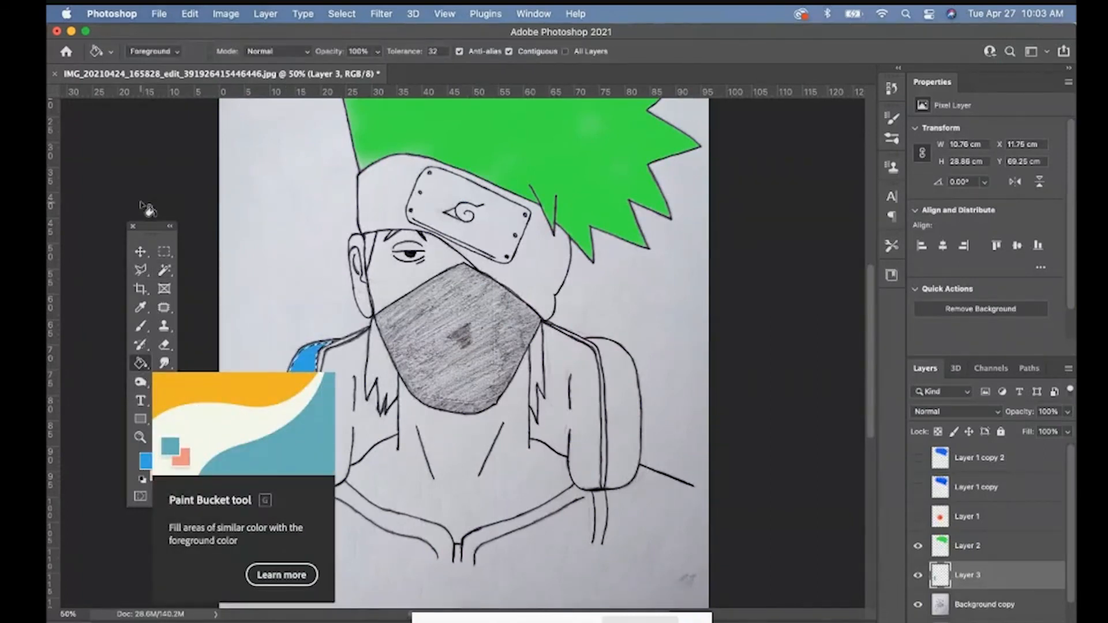
{"action": "key", "text": "v"}
{"action": "key", "text": "super+d"}
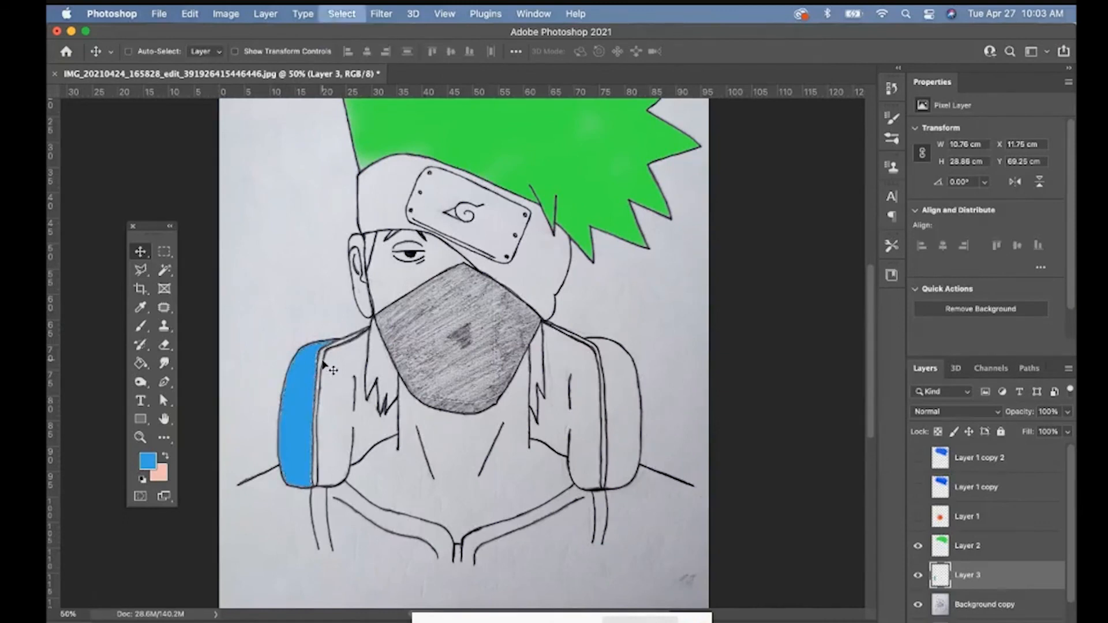
{"action": "key", "text": "z"}
{"action": "key", "text": "super+minus"}
{"action": "key", "text": "super+minus"}
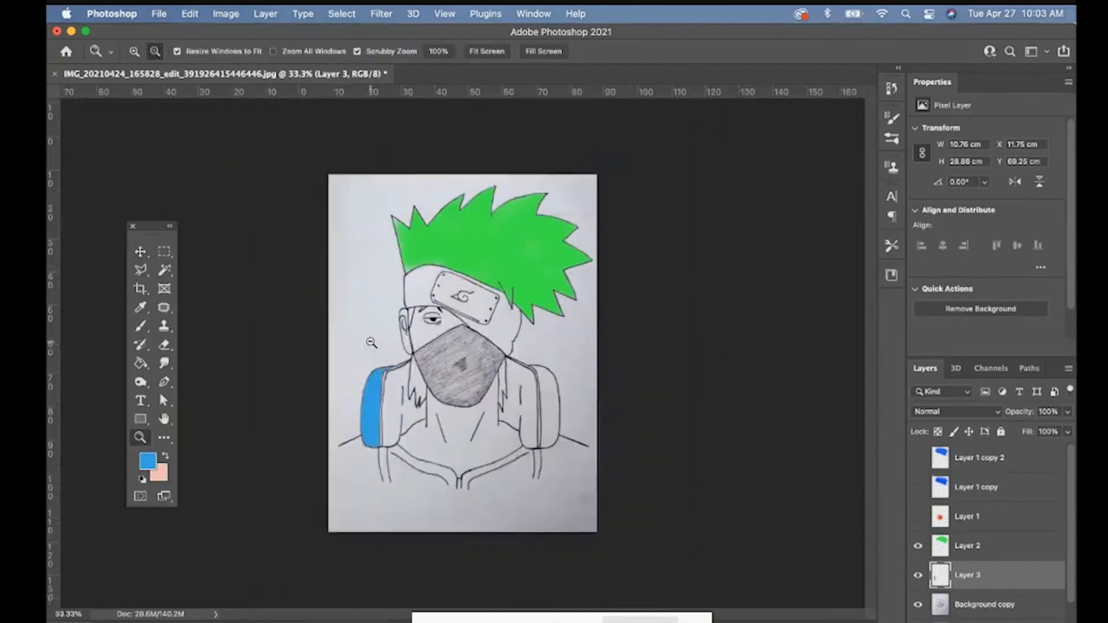